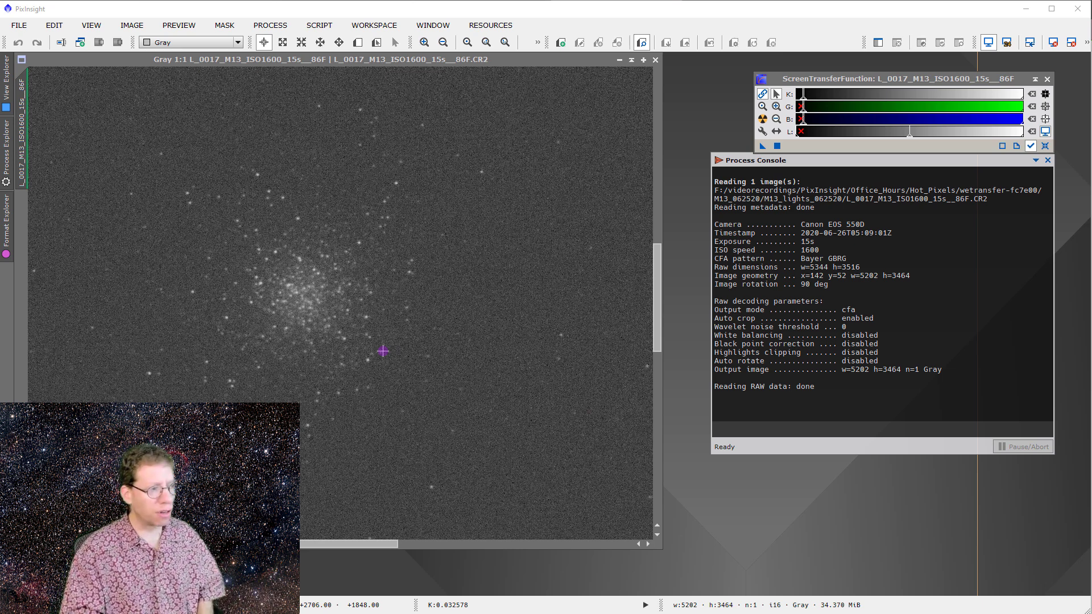
# - Compare the star cluster with the surrounding background and bright stars in the raw M13 frame at 1:1 to 3:1 magnification
pyautogui.scroll(2, 383, 351)
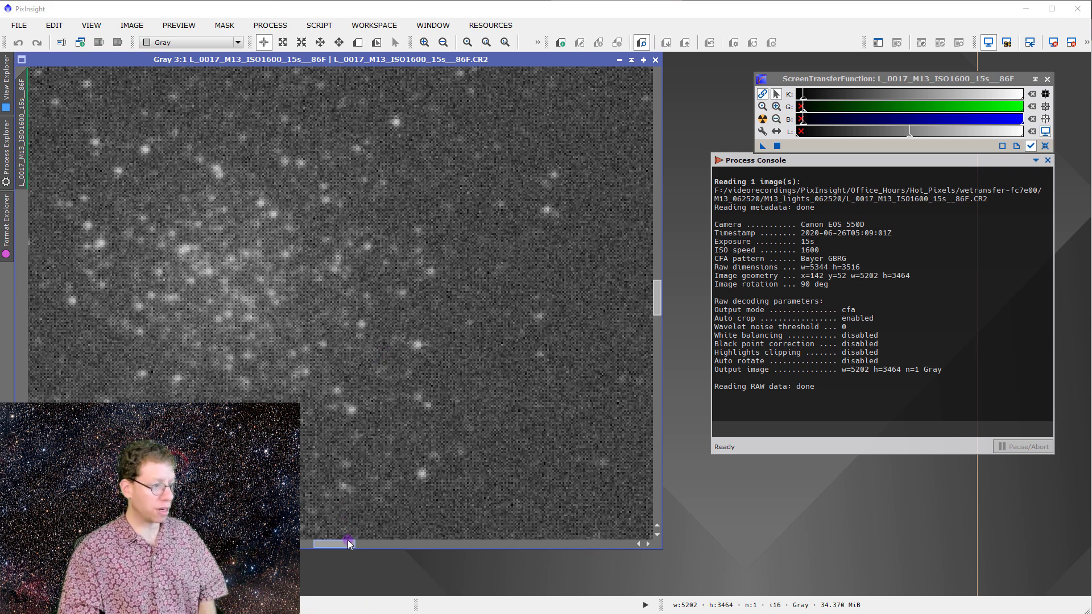
pyautogui.moveTo(347, 542); pyautogui.dragTo(331, 547)
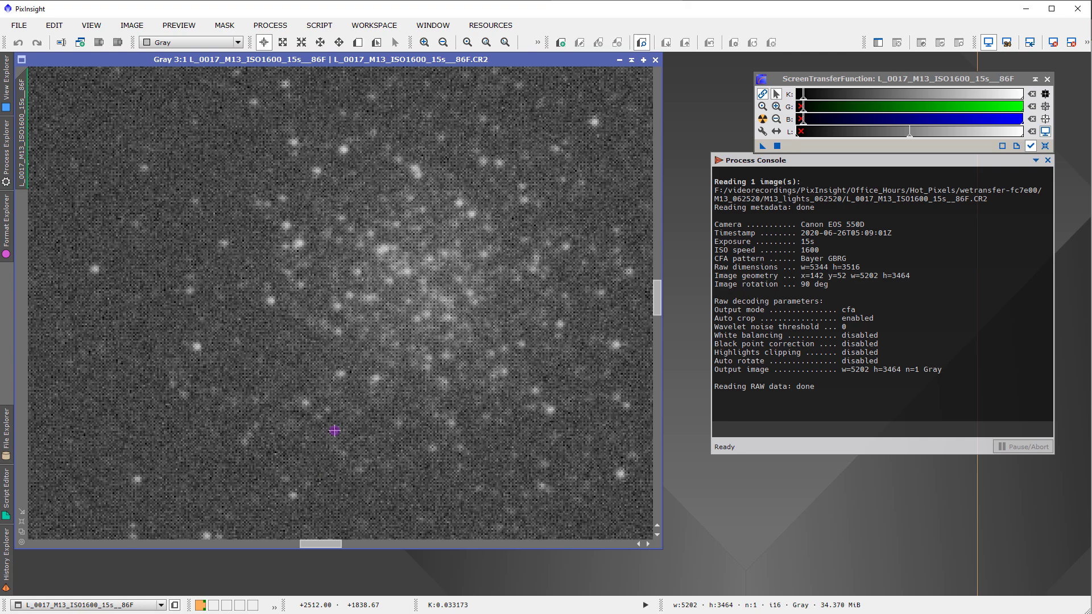
pyautogui.scroll(-1, 334, 430)
pyautogui.scroll(-1, 335, 430)
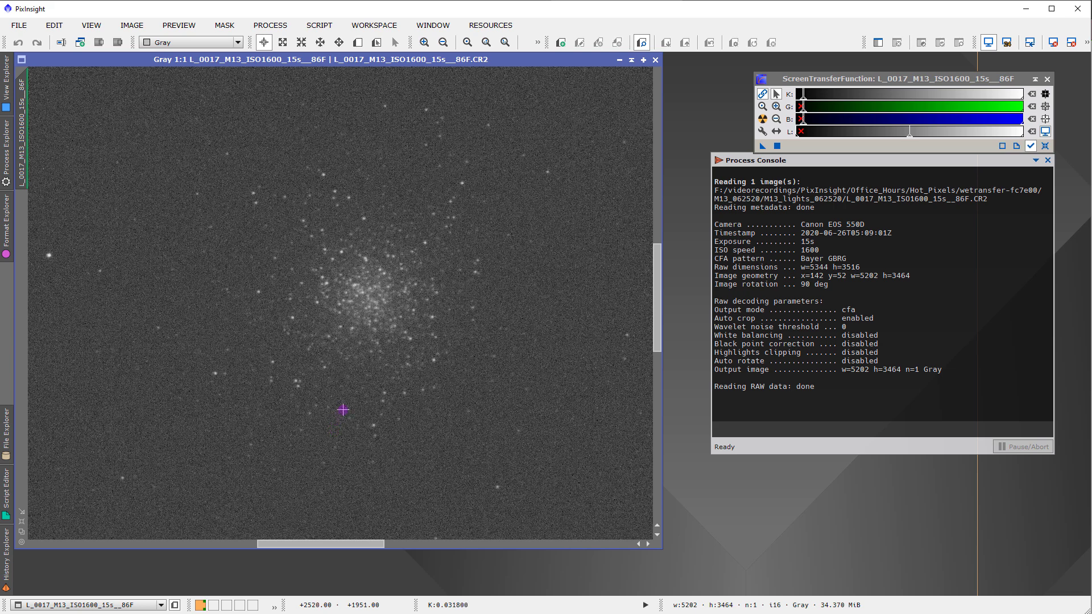
pyautogui.scroll(2, 341, 411)
pyautogui.moveTo(336, 542); pyautogui.dragTo(279, 544)
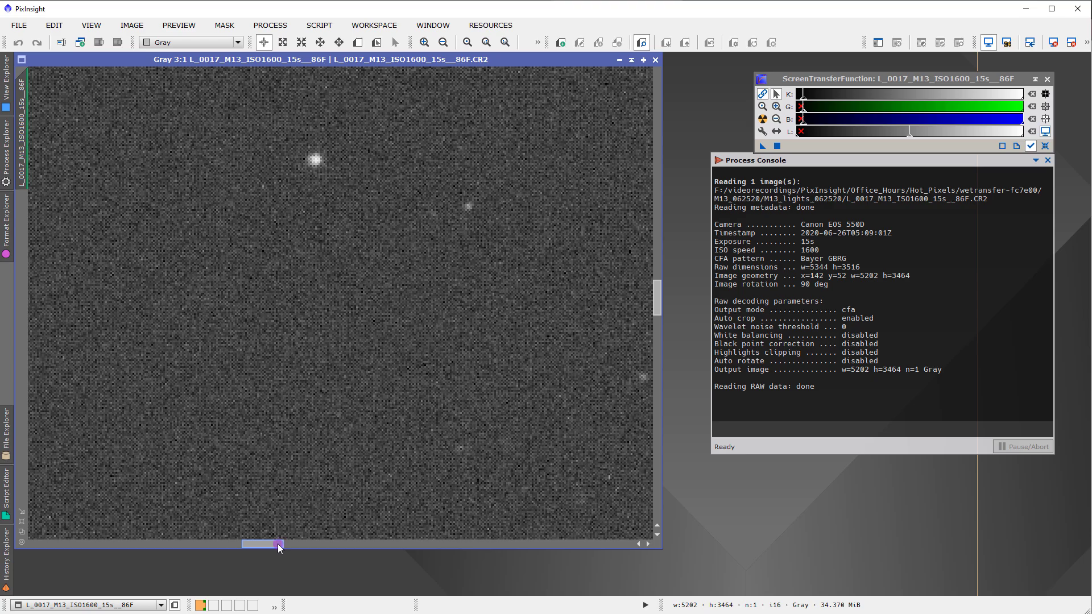
pyautogui.moveTo(278, 544); pyautogui.dragTo(344, 540)
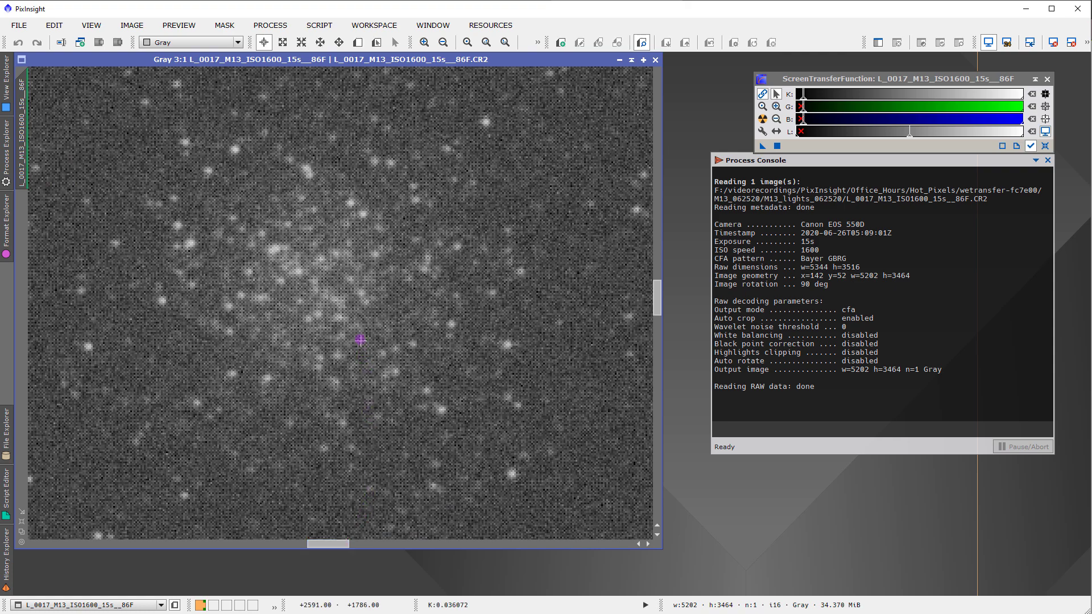
pyautogui.scroll(-1, 356, 320)
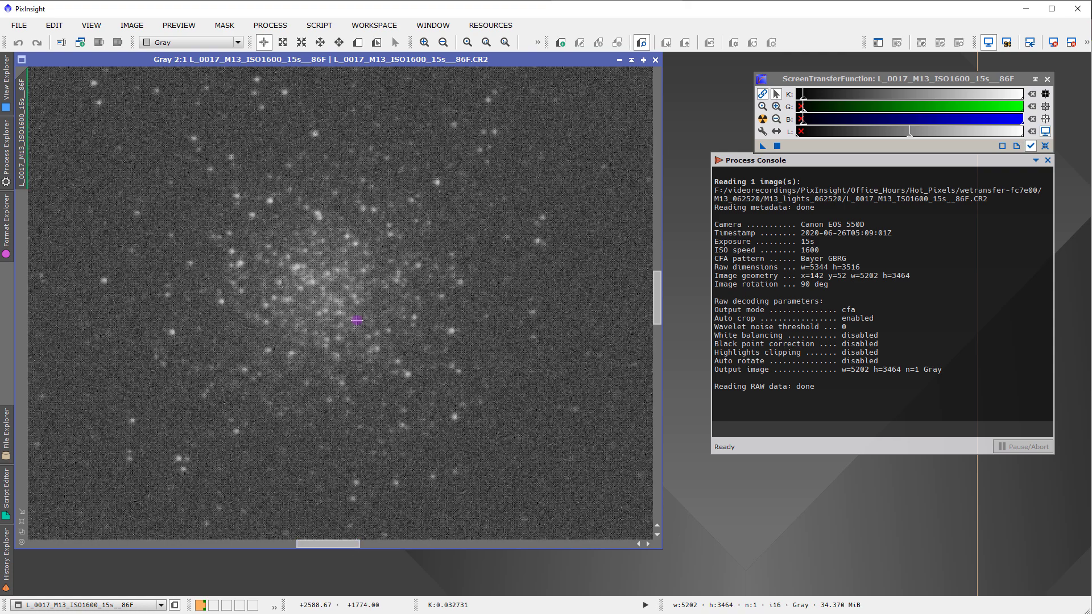
pyautogui.scroll(1, 357, 321)
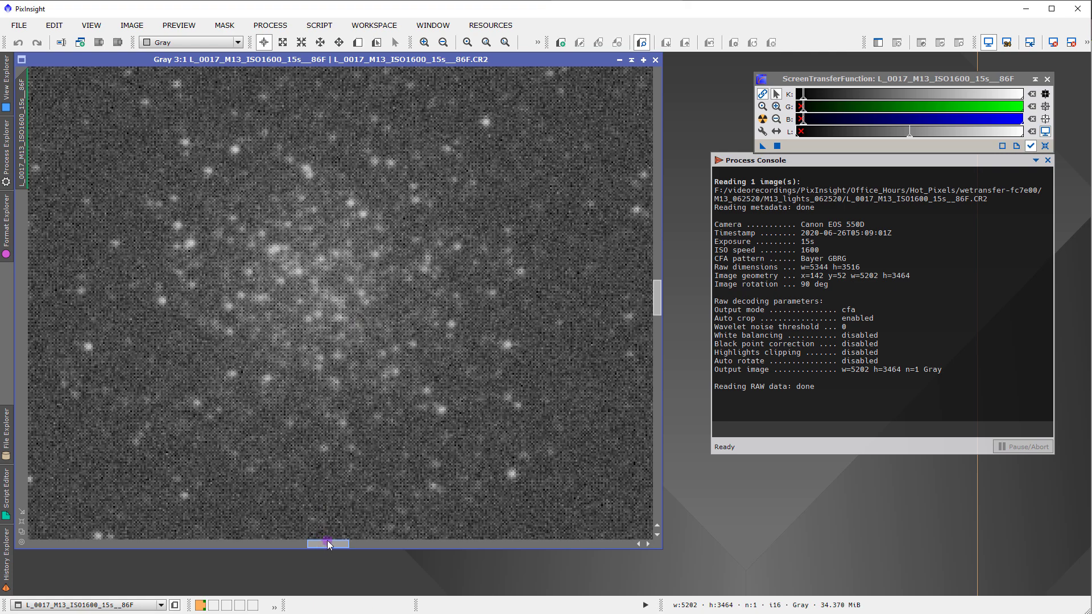
pyautogui.moveTo(324, 540); pyautogui.dragTo(261, 548)
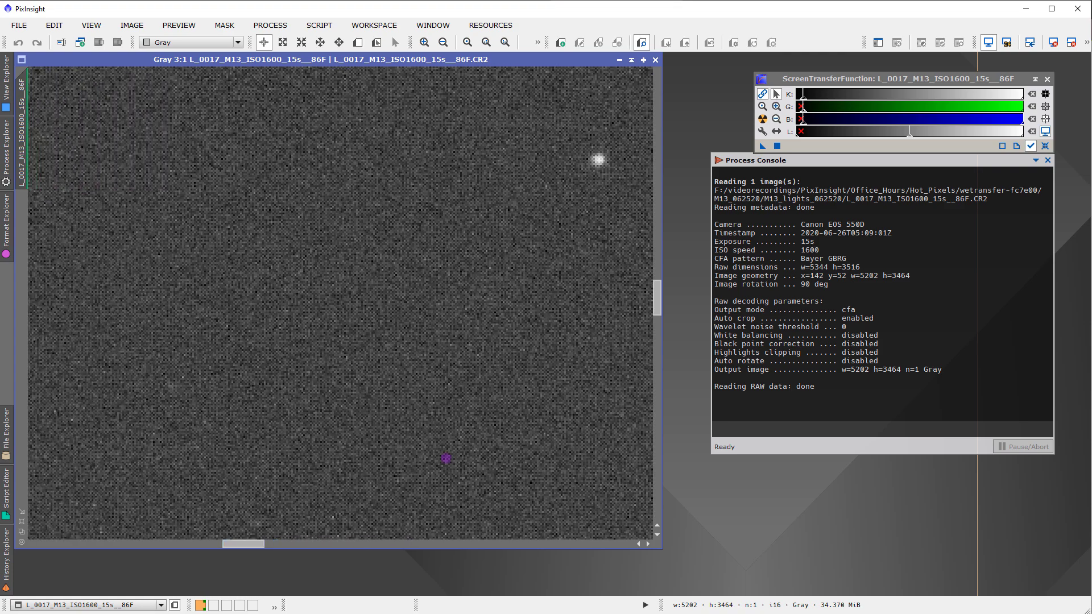
pyautogui.moveTo(658, 309); pyautogui.dragTo(661, 290)
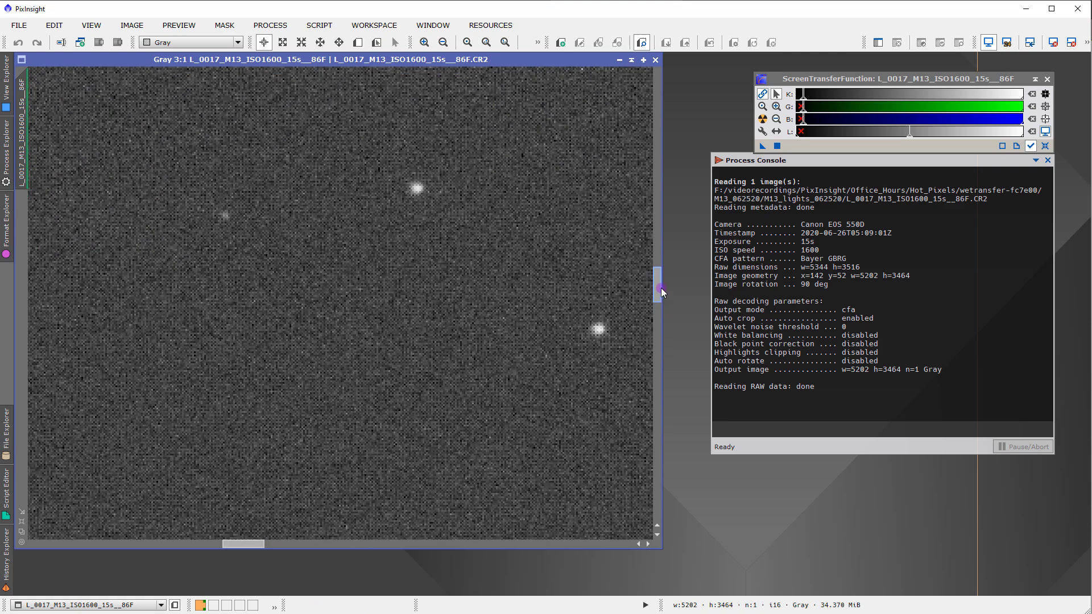
# - Examine the isolated bright pixel in the dark background at up to 8:1, and compare it with the cluster area at 1:1
pyautogui.press('+')
pyautogui.press('+')
pyautogui.press('+')
pyautogui.press('+')
pyautogui.press('+')
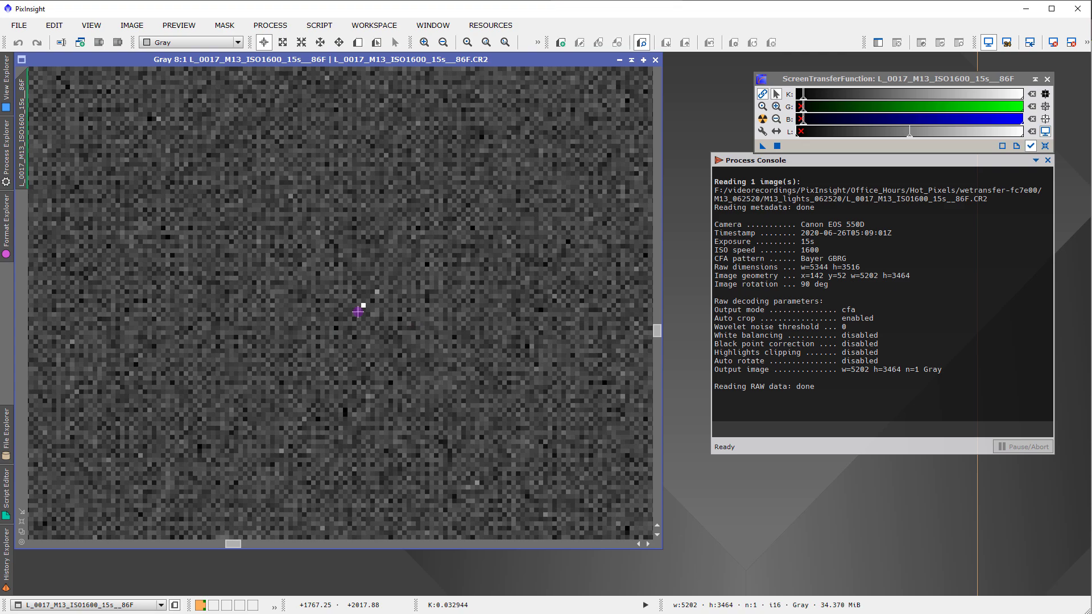
pyautogui.press('-')
pyautogui.press('-')
pyautogui.press('-')
pyautogui.press('-')
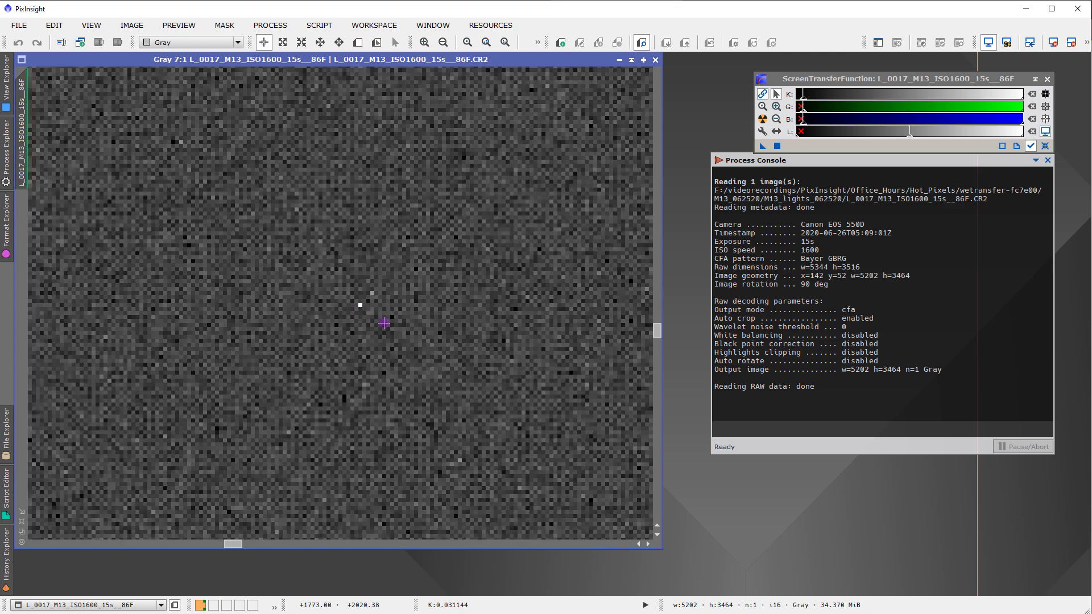
pyautogui.press('-')
pyautogui.press('-')
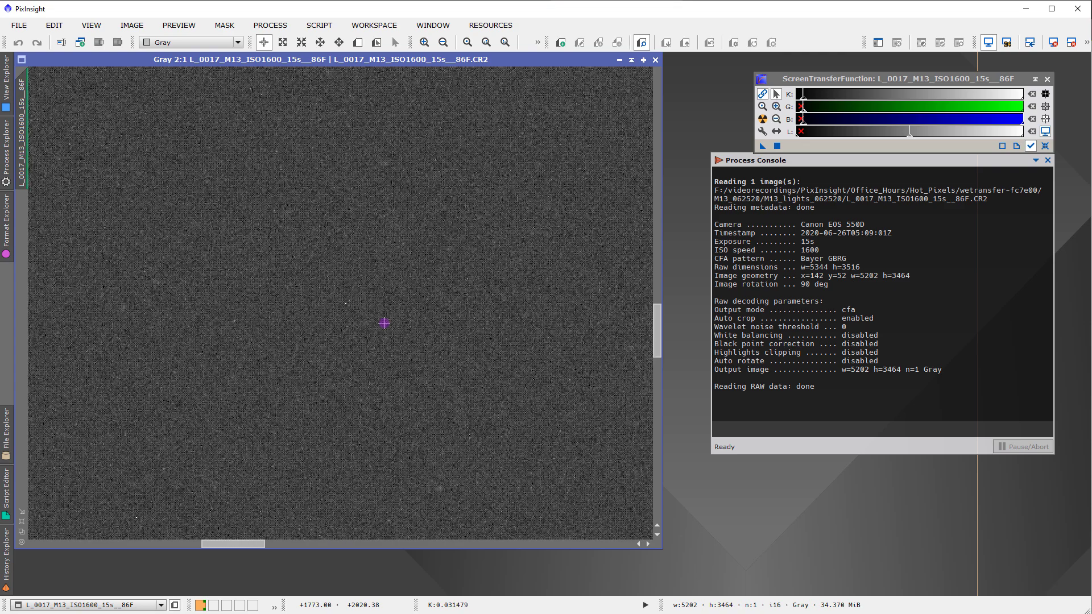
pyautogui.press('-')
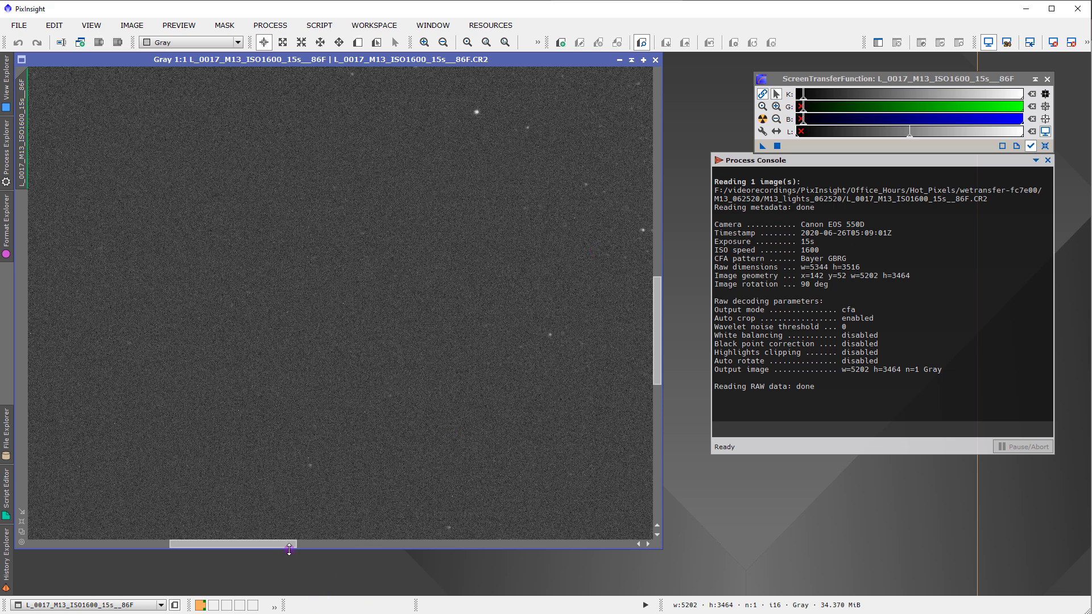
pyautogui.moveTo(285, 545); pyautogui.dragTo(377, 535)
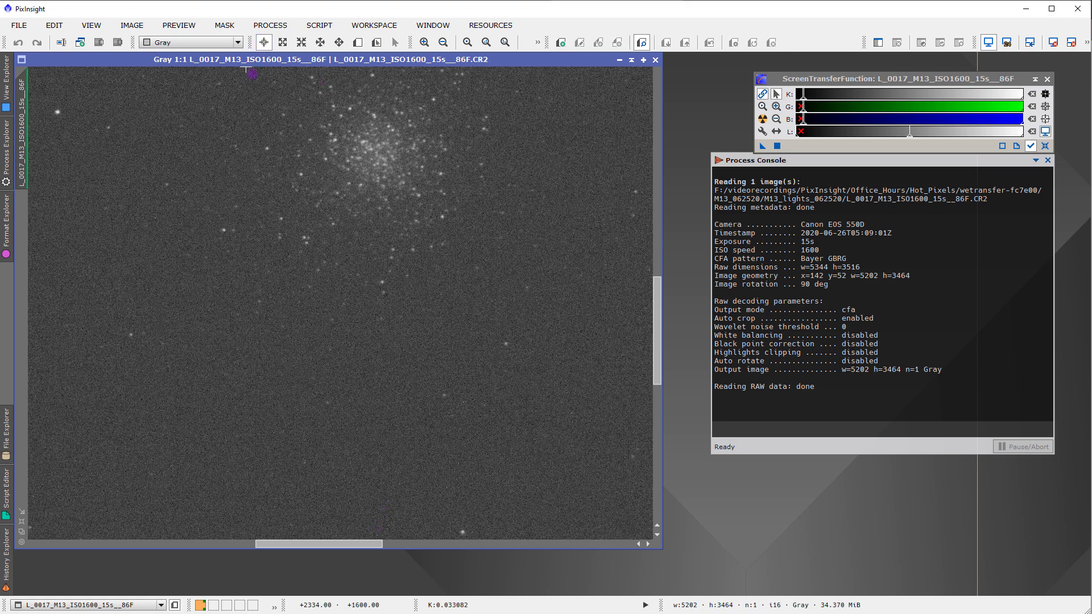
pyautogui.click(19, 25)
pyautogui.click(212, 87)
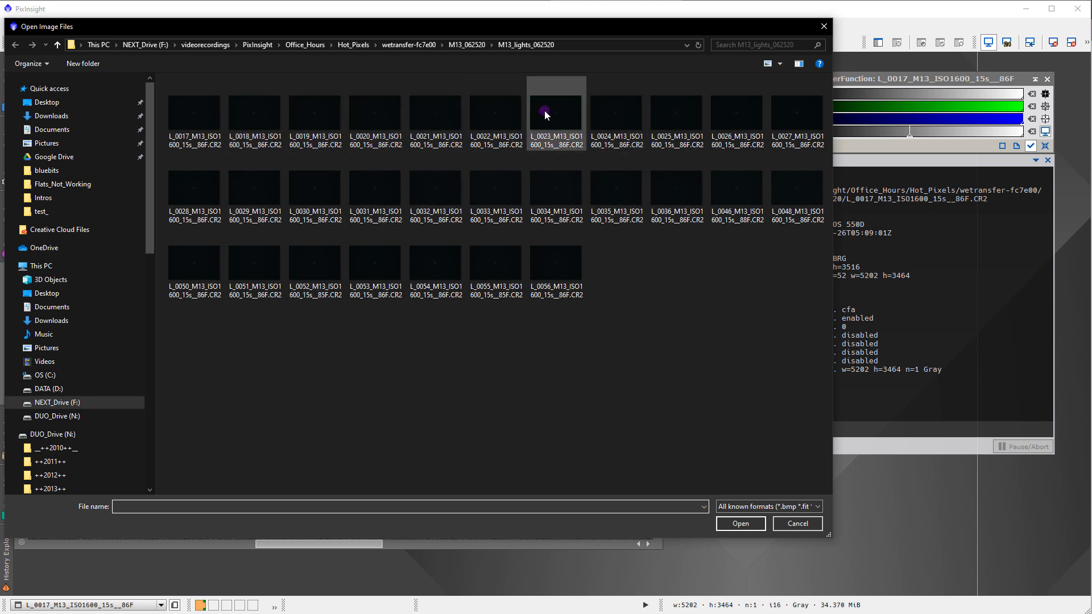
pyautogui.moveTo(543, 148)
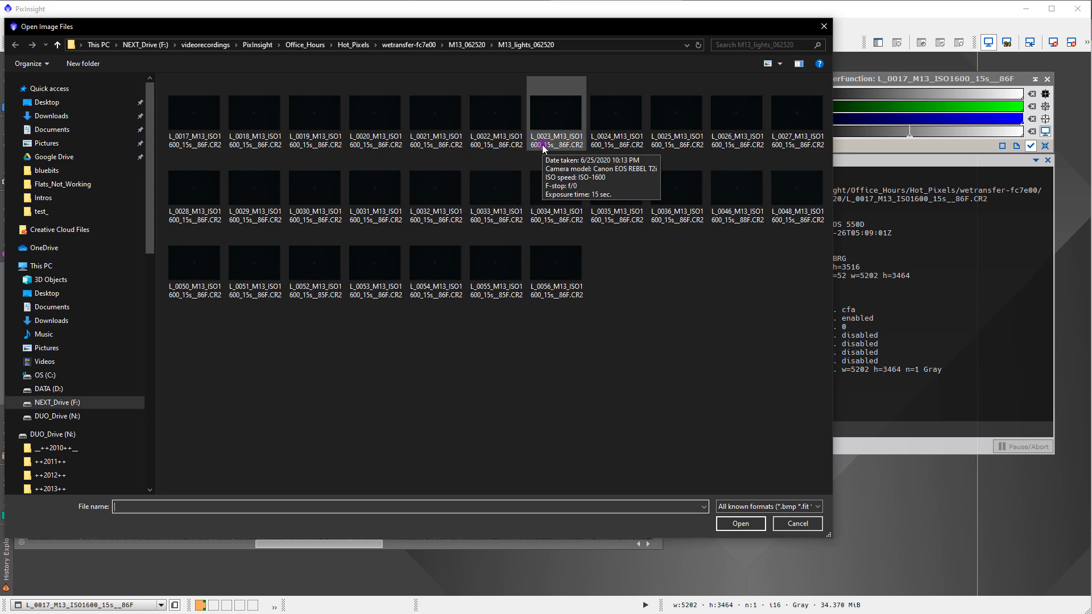
pyautogui.click(799, 528)
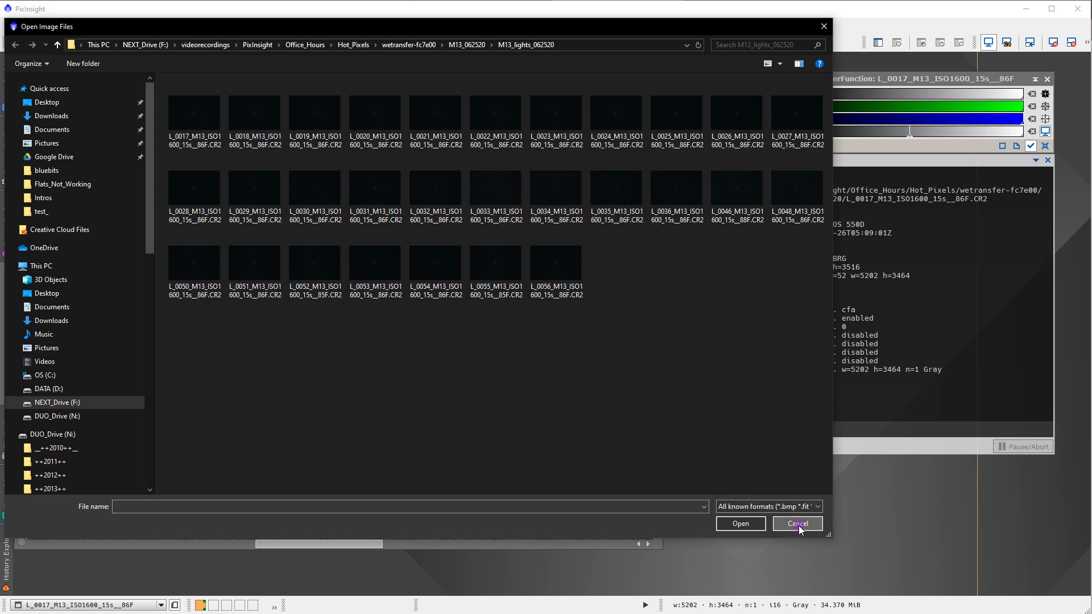
# - Launch the Blink process and load the five M13 light frames L_0017 through L_0021 from the M13_lights_062520 folder
pyautogui.click(279, 25)
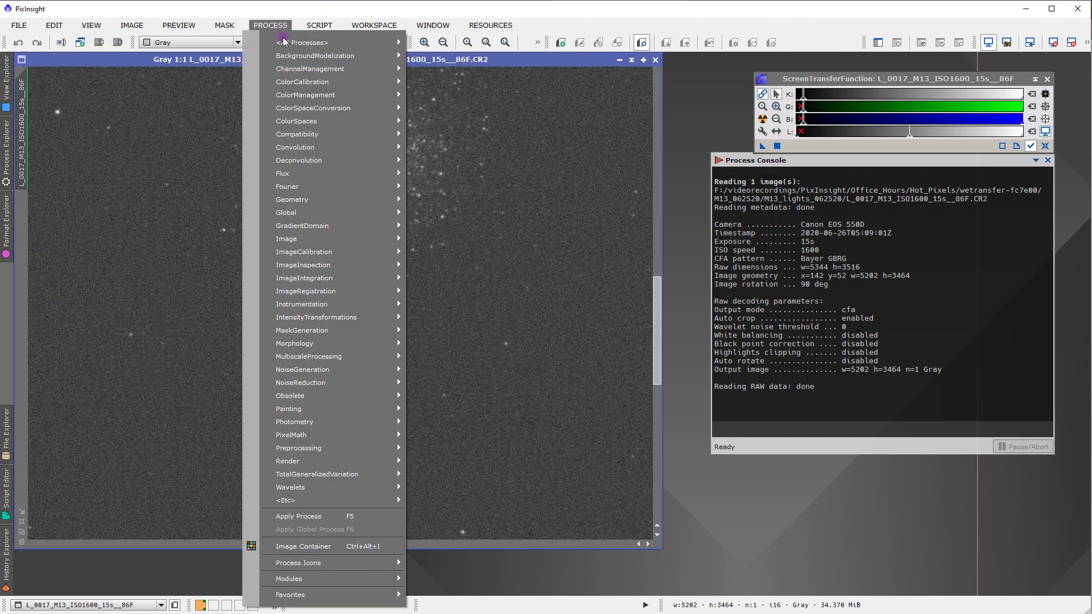
pyautogui.moveTo(283, 42)
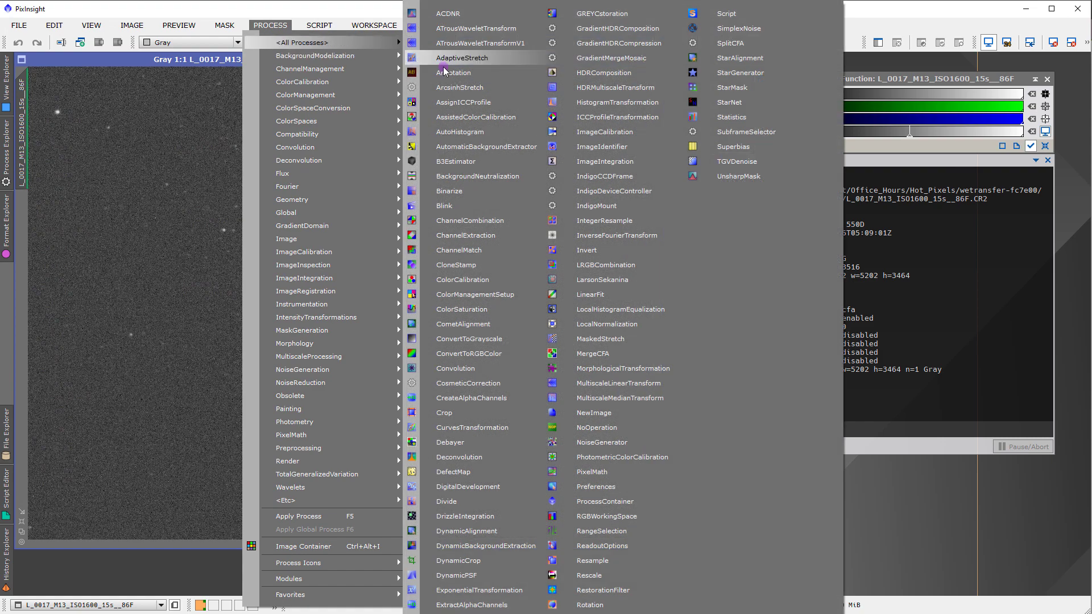
pyautogui.click(465, 206)
pyautogui.click(716, 212)
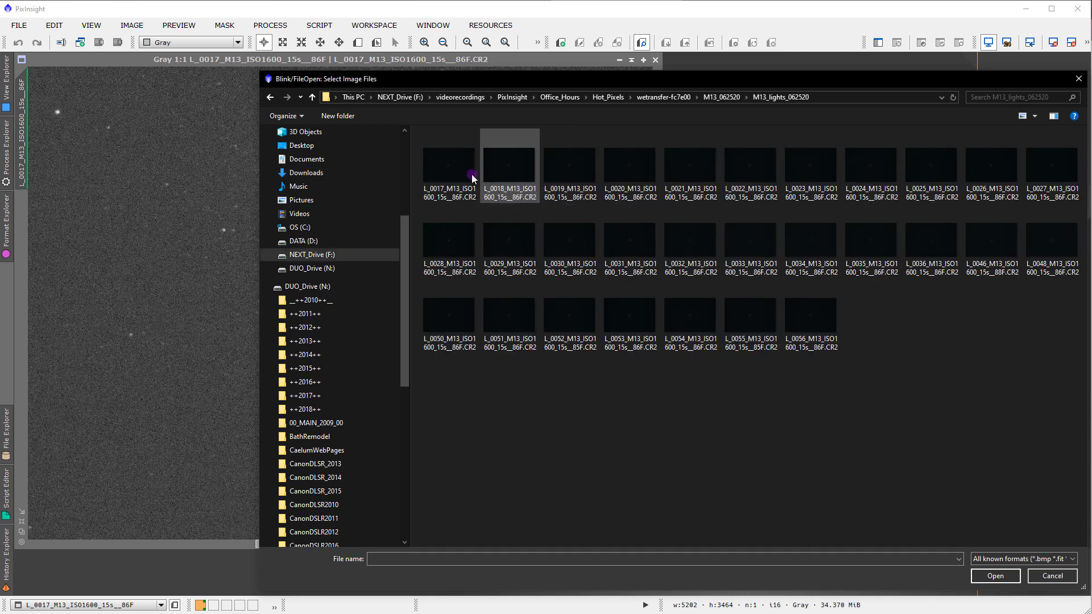
pyautogui.click(472, 178)
pyautogui.keyDown('shift'); pyautogui.click(636, 178); pyautogui.keyUp('shift')
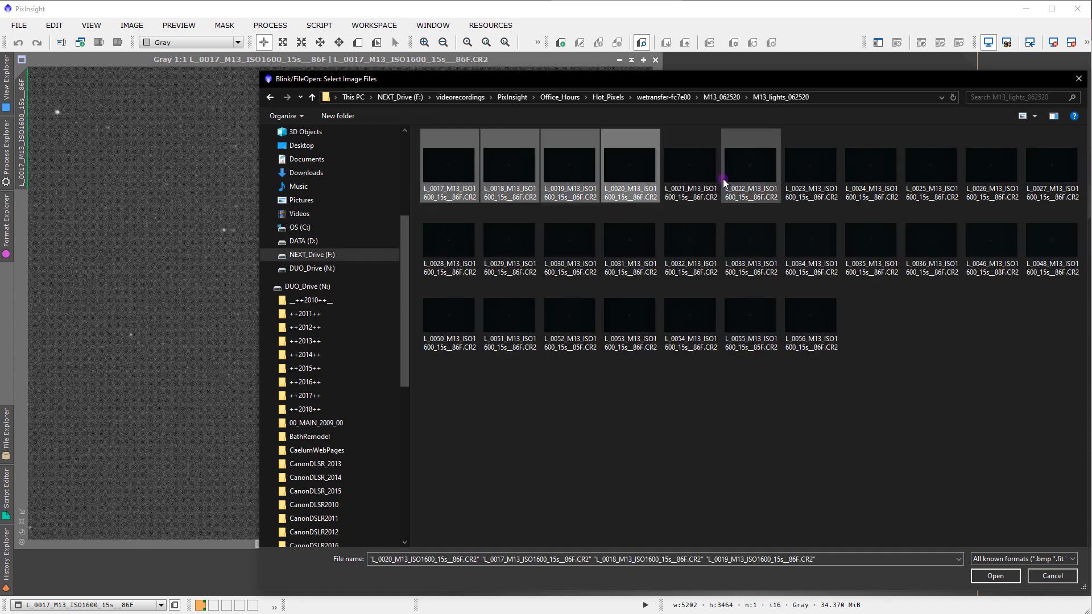
pyautogui.keyDown('shift'); pyautogui.click(687, 181); pyautogui.keyUp('shift')
pyautogui.click(990, 575)
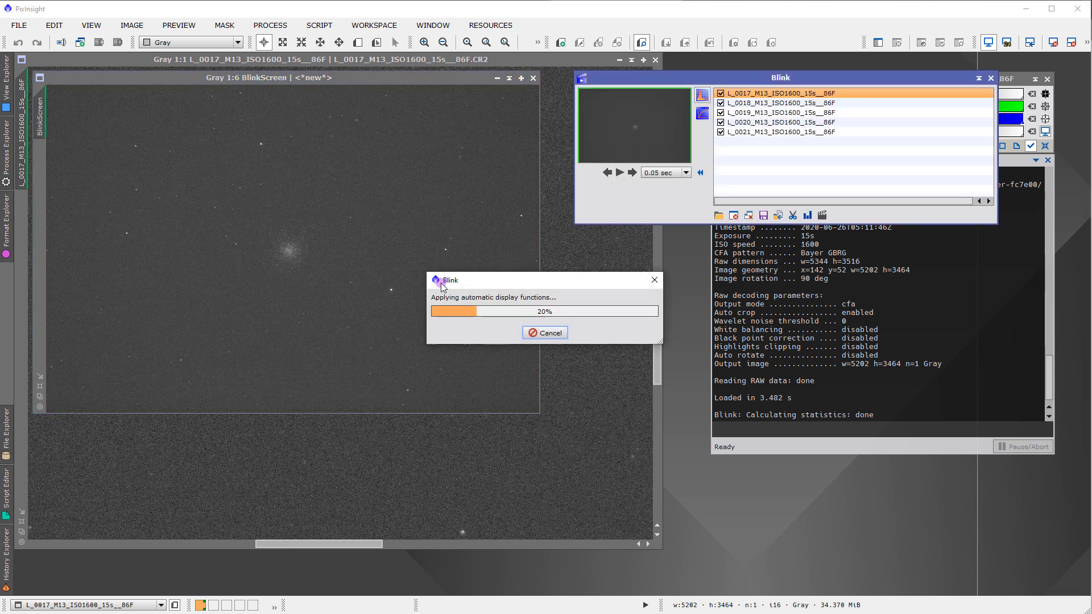
# - Step through the loaded Blink frames with the cluster at 1:1 to compare star positions from frame to frame
pyautogui.scroll(3, 301, 262)
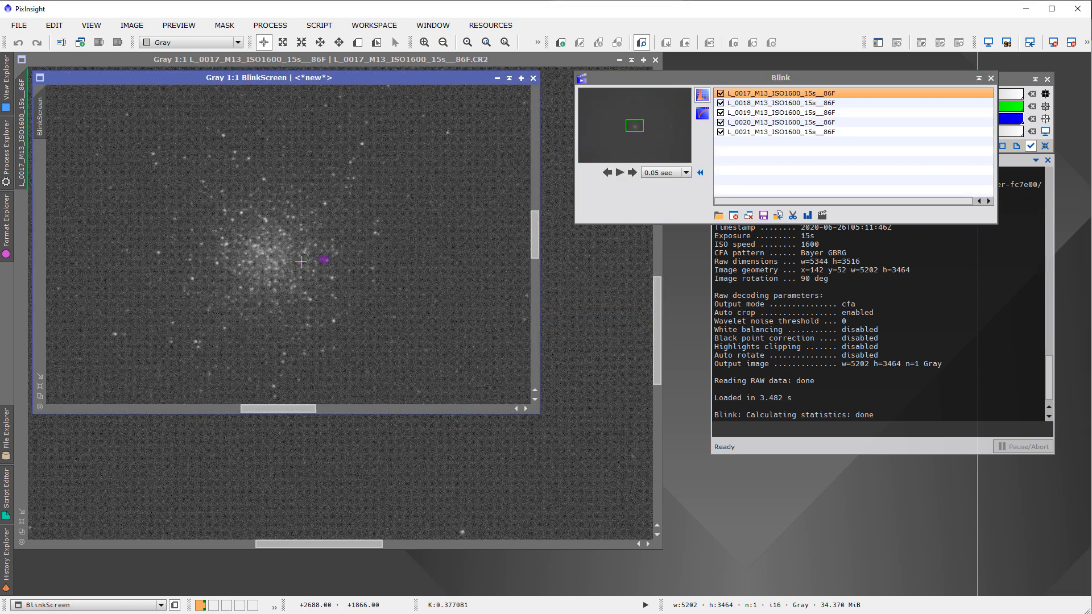
pyautogui.click(633, 173)
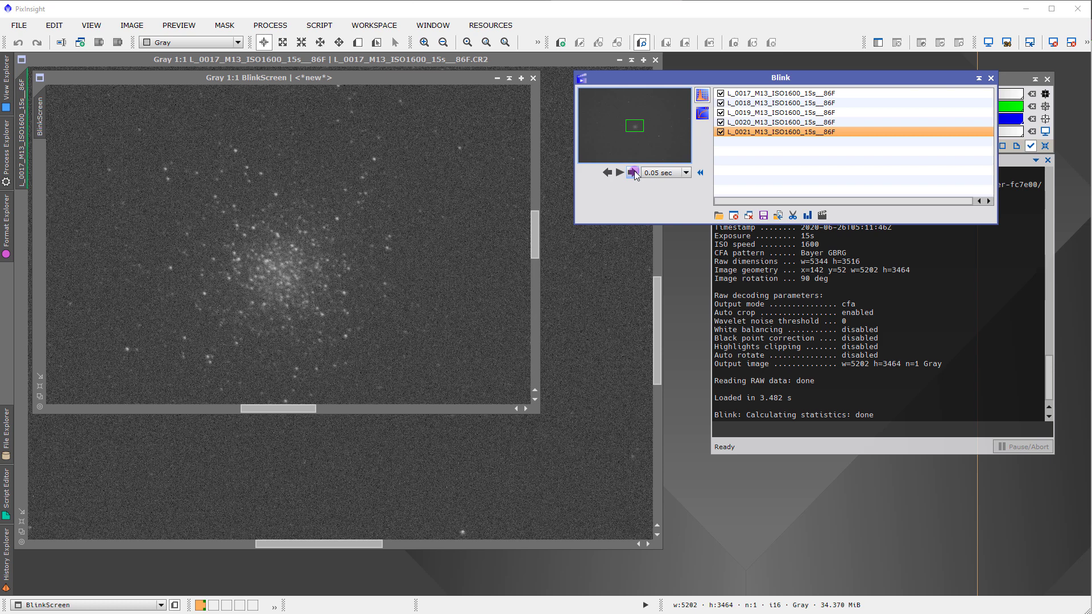
# - Close all images loaded in Blink, and park its collapsed window in the free space beside the raw image
pyautogui.click(749, 215)
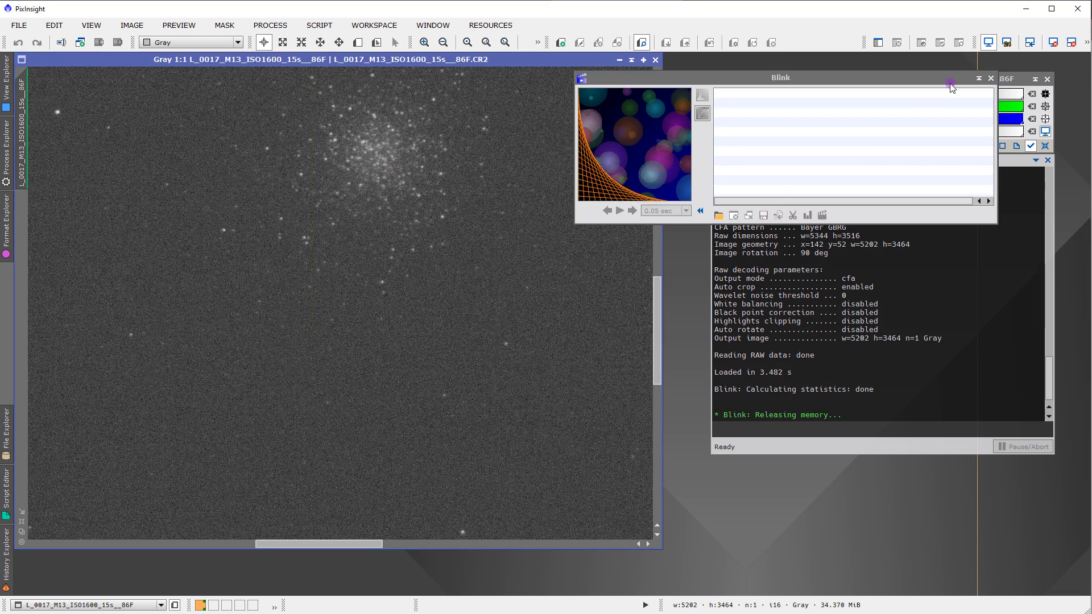
pyautogui.click(979, 78)
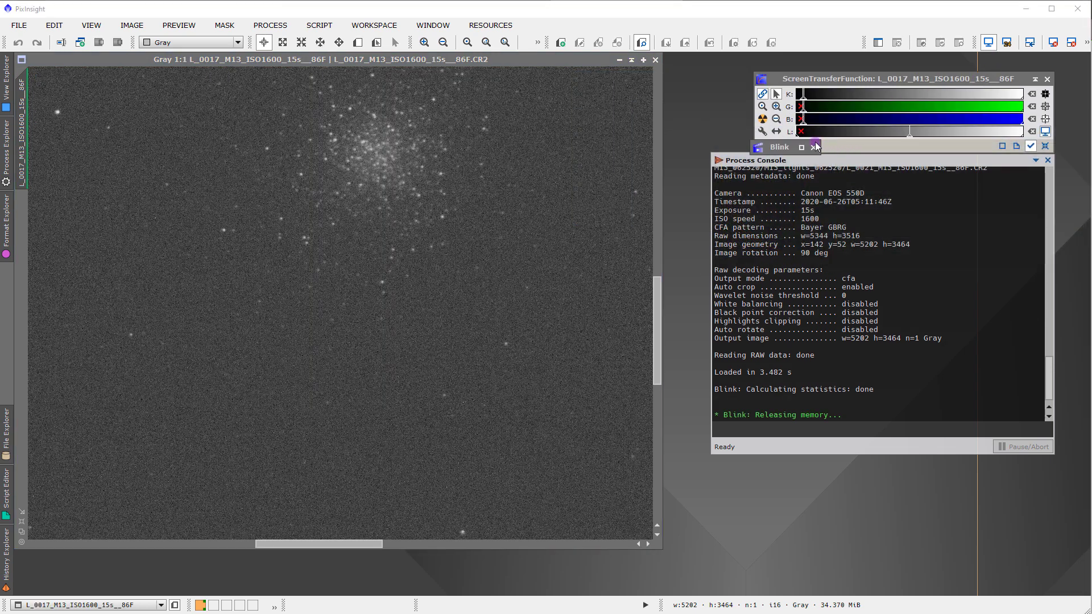
pyautogui.moveTo(784, 153); pyautogui.dragTo(708, 76)
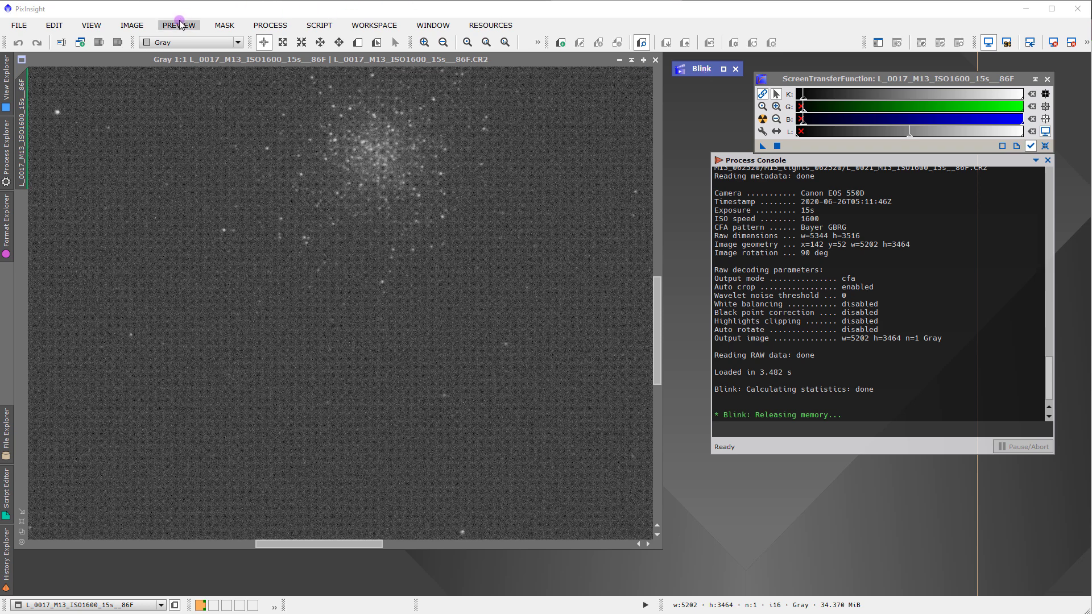
# - Open the Debayer process and place its window over the raw M13 image, clear of the Process Console
pyautogui.click(253, 25)
pyautogui.moveTo(395, 43)
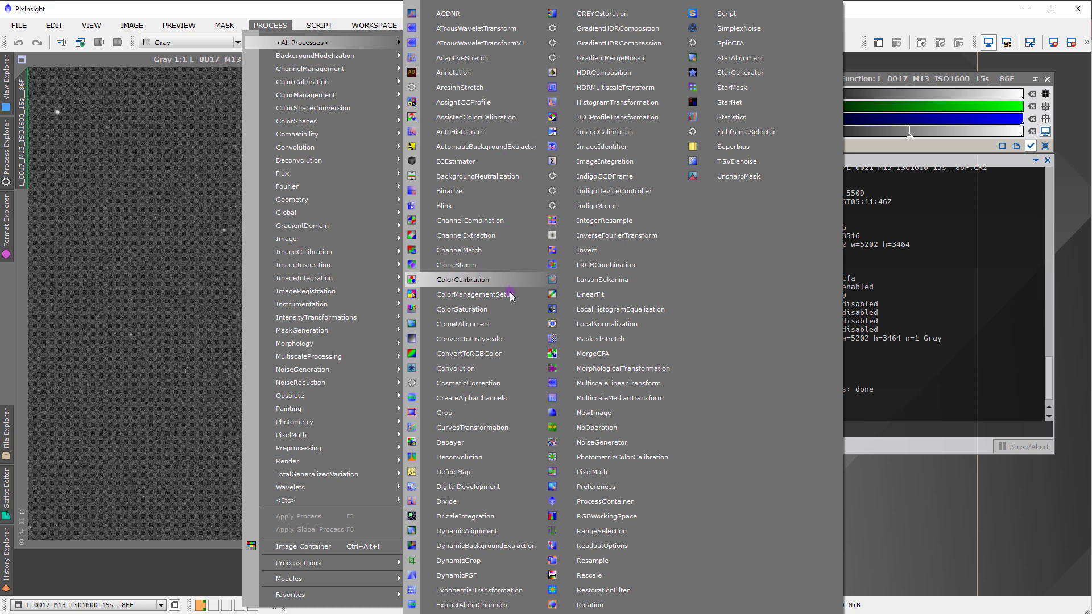
pyautogui.click(500, 443)
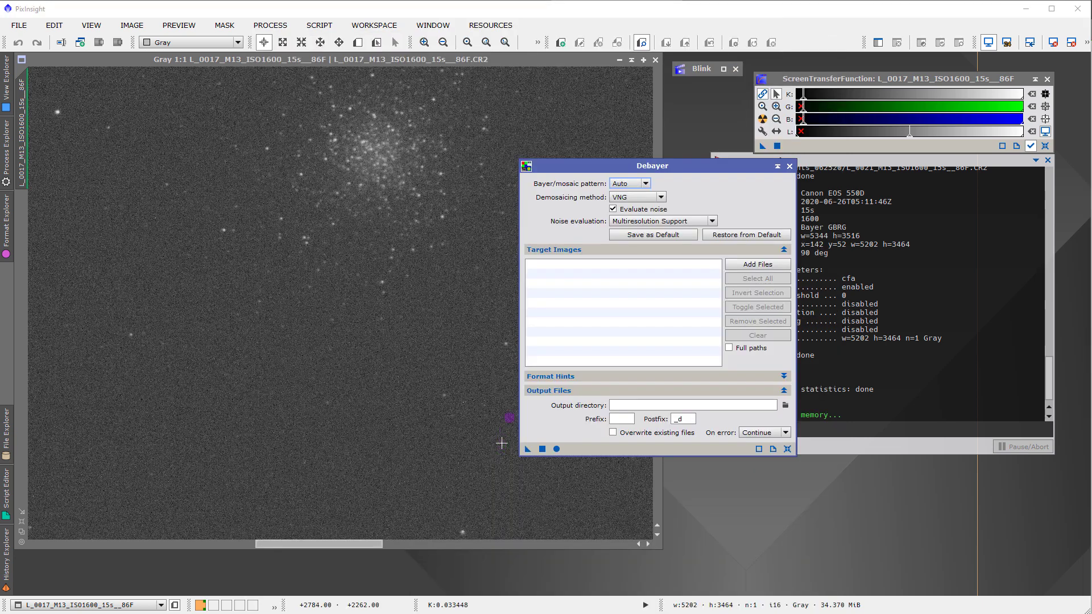
pyautogui.moveTo(621, 169); pyautogui.dragTo(473, 113)
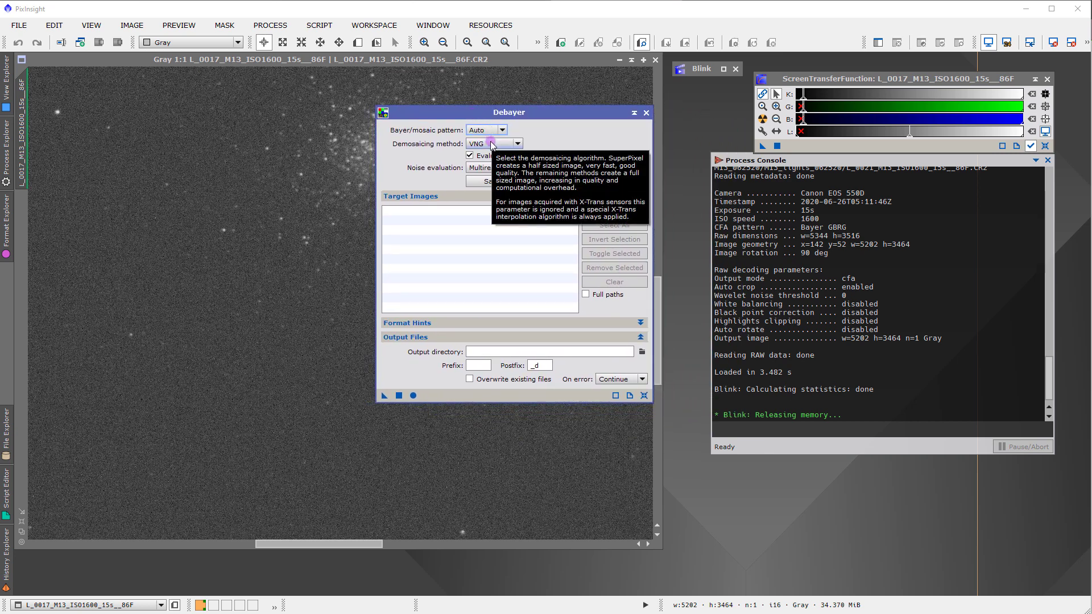
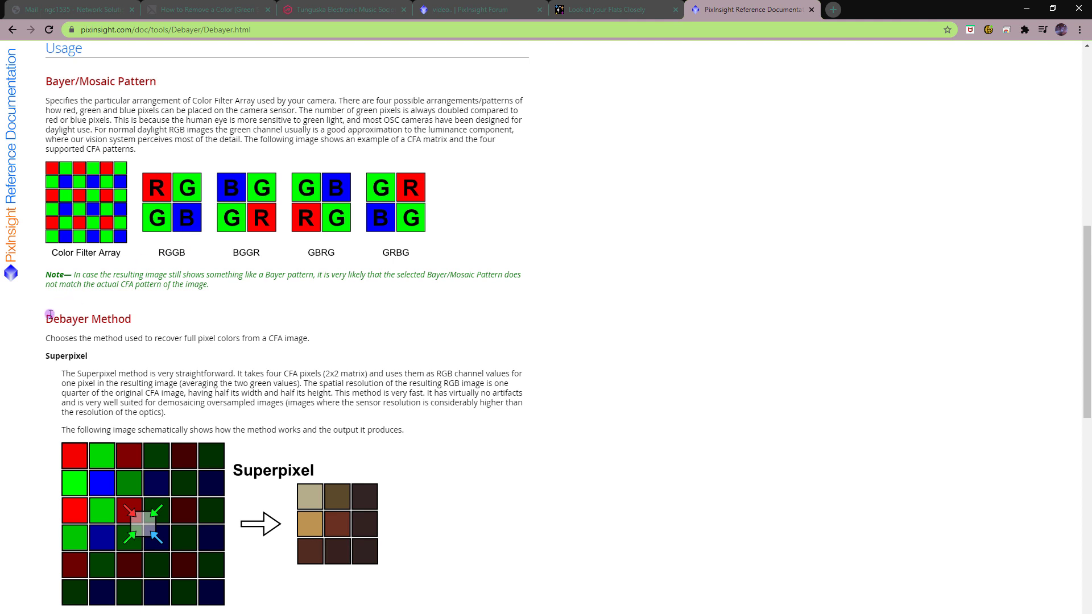
# - Read the Superpixel, Bilinear and VNG method descriptions in the Debayer reference documentation in the web browser
pyautogui.scroll(-2, 58, 316)
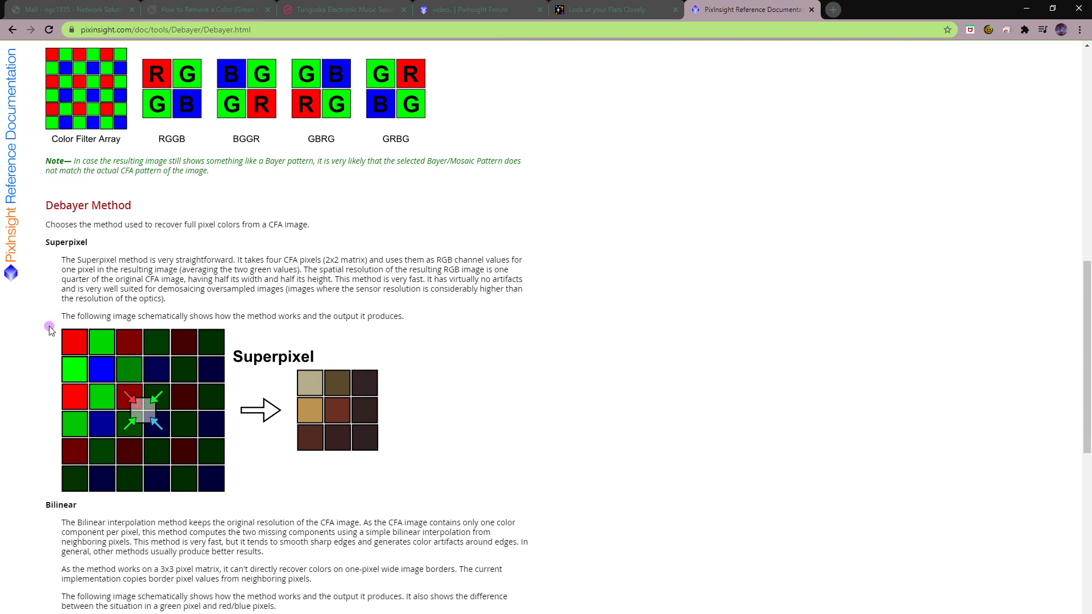
pyautogui.scroll(-1, 49, 330)
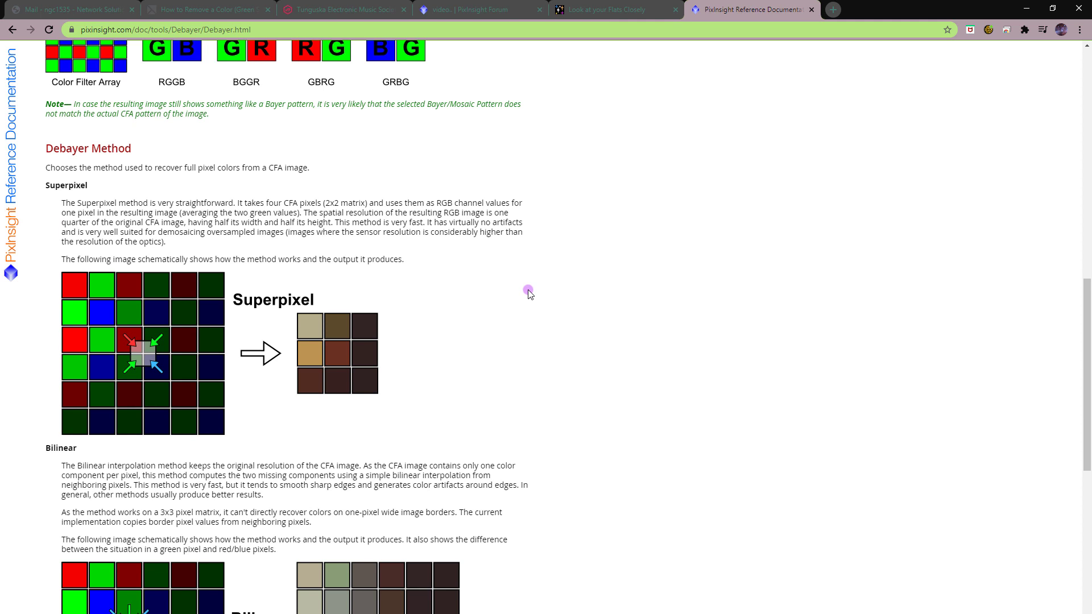
pyautogui.scroll(-6, 431, 285)
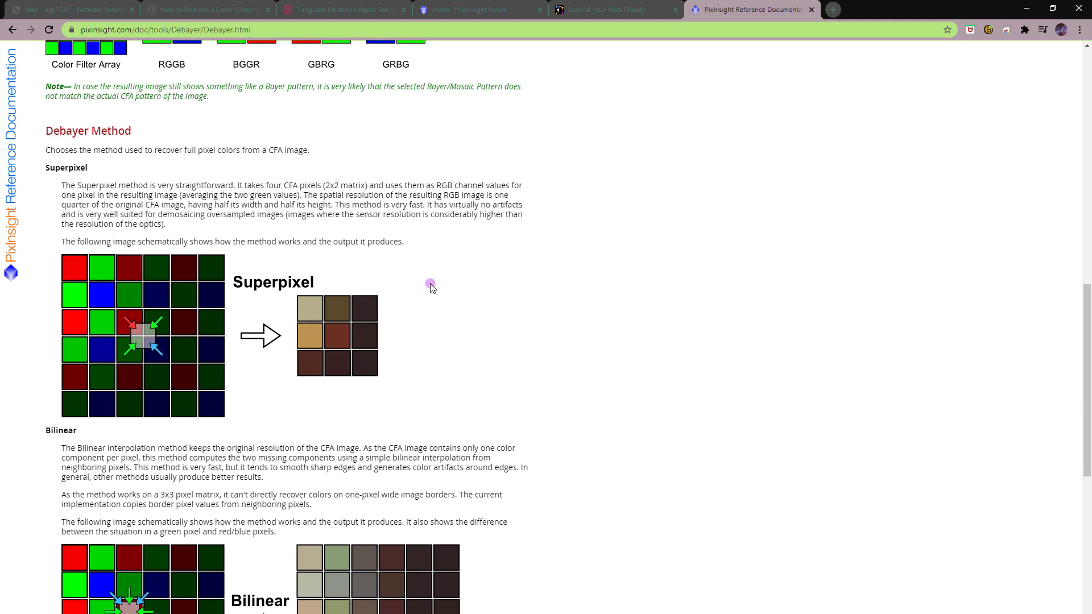
pyautogui.scroll(-2, 431, 287)
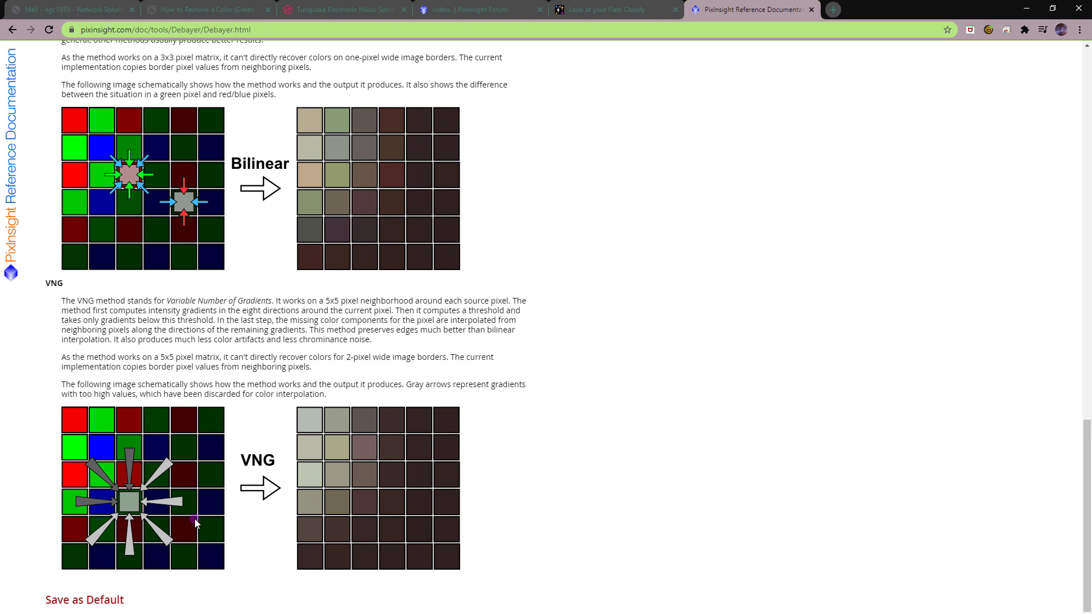
# - Compare the Superpixel, Bilinear and VNG descriptions and diagrams in the Debayer reference documentation
pyautogui.scroll(5, 195, 523)
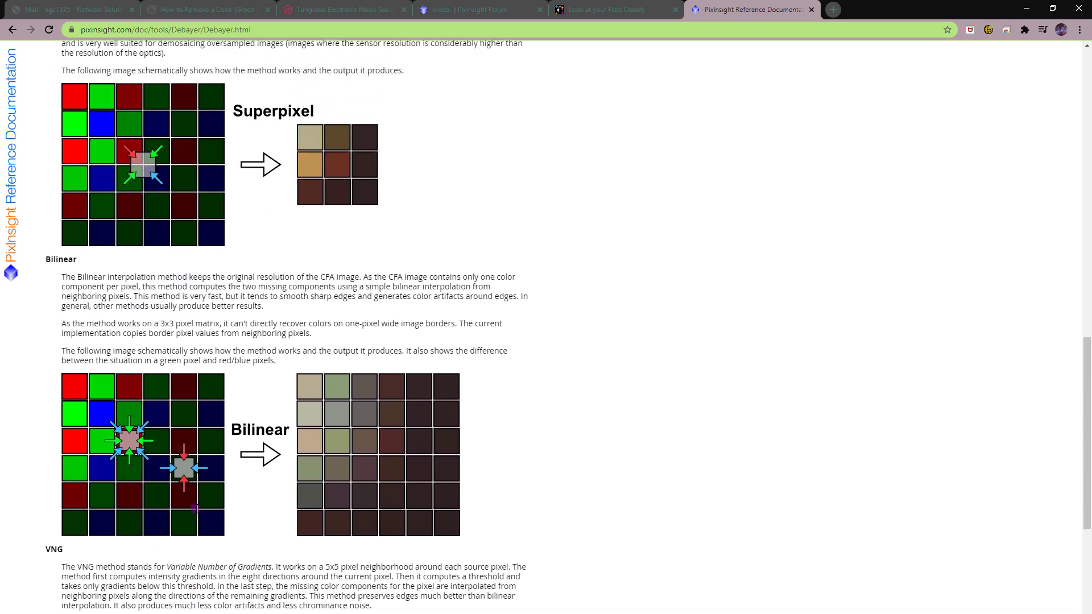
pyautogui.scroll(3, 195, 509)
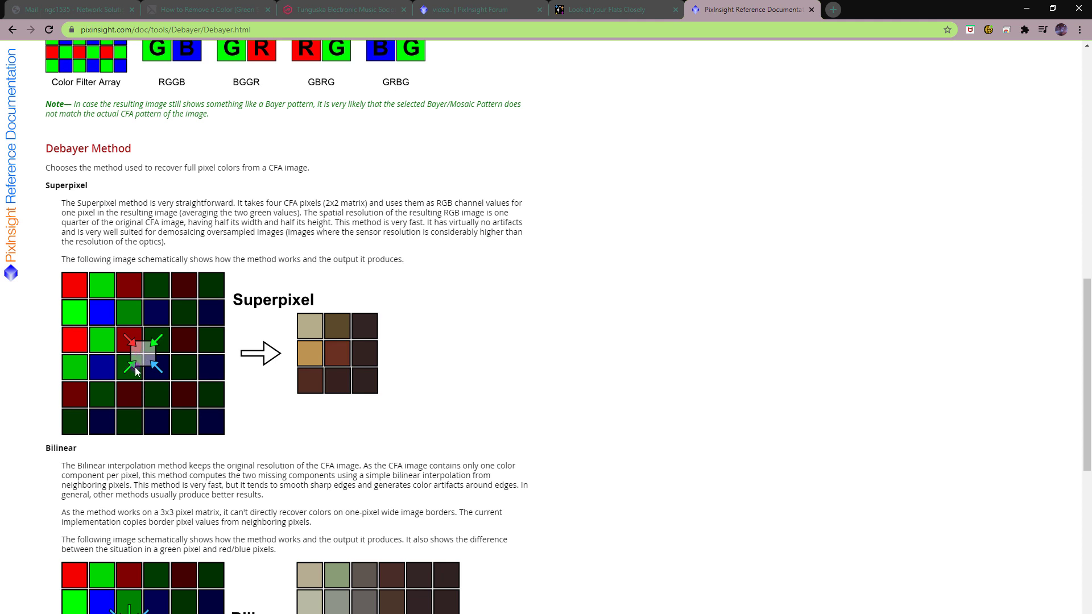
pyautogui.scroll(-8, 139, 354)
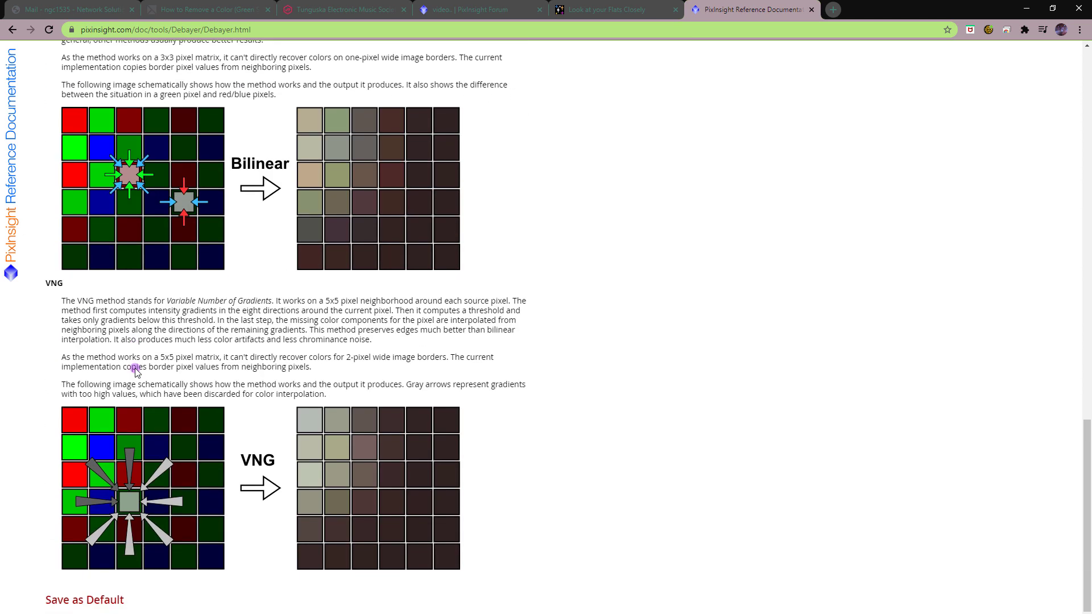
pyautogui.scroll(7, 135, 370)
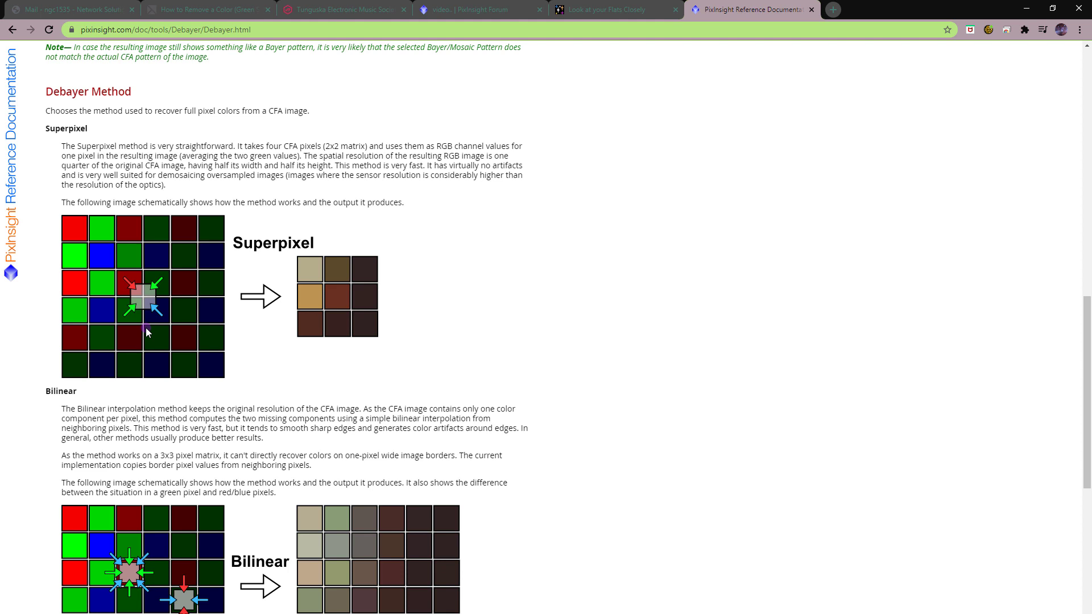
pyautogui.scroll(-2, 145, 327)
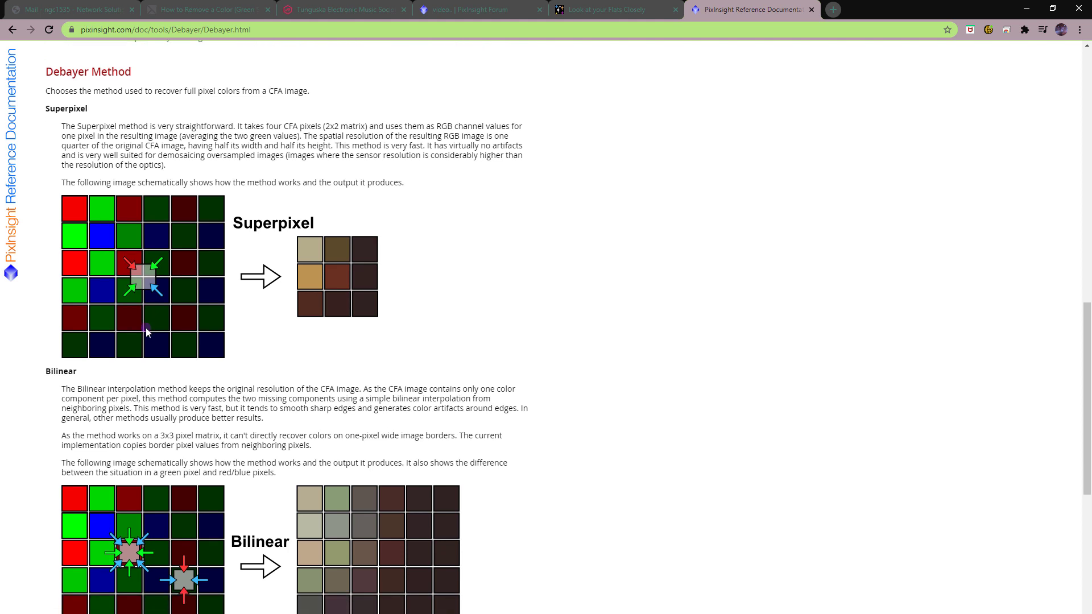
pyautogui.scroll(-6, 146, 330)
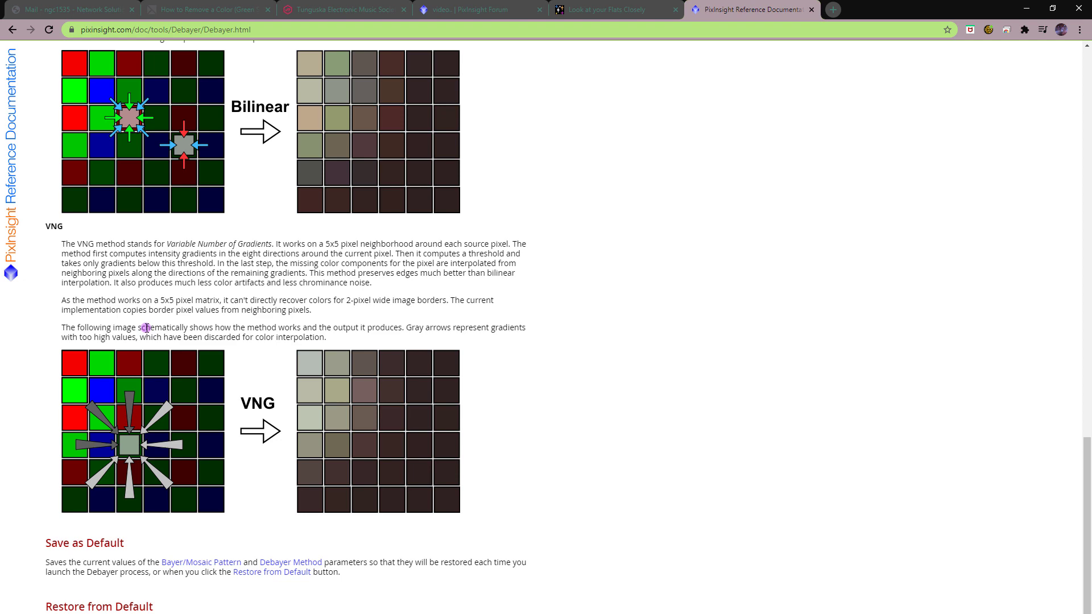
pyautogui.scroll(9, 147, 328)
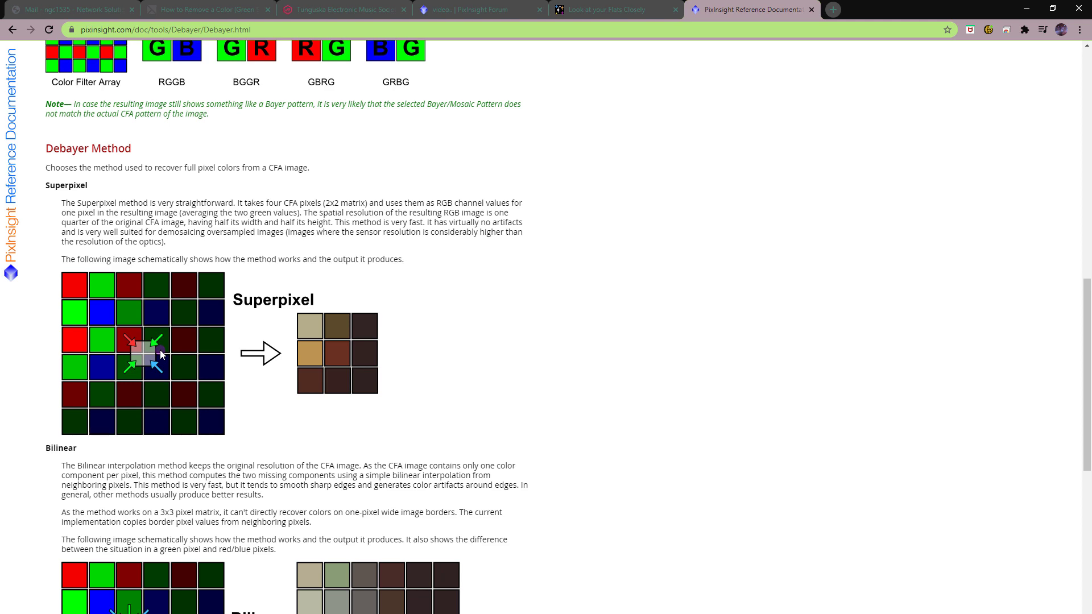
pyautogui.scroll(-7, 153, 514)
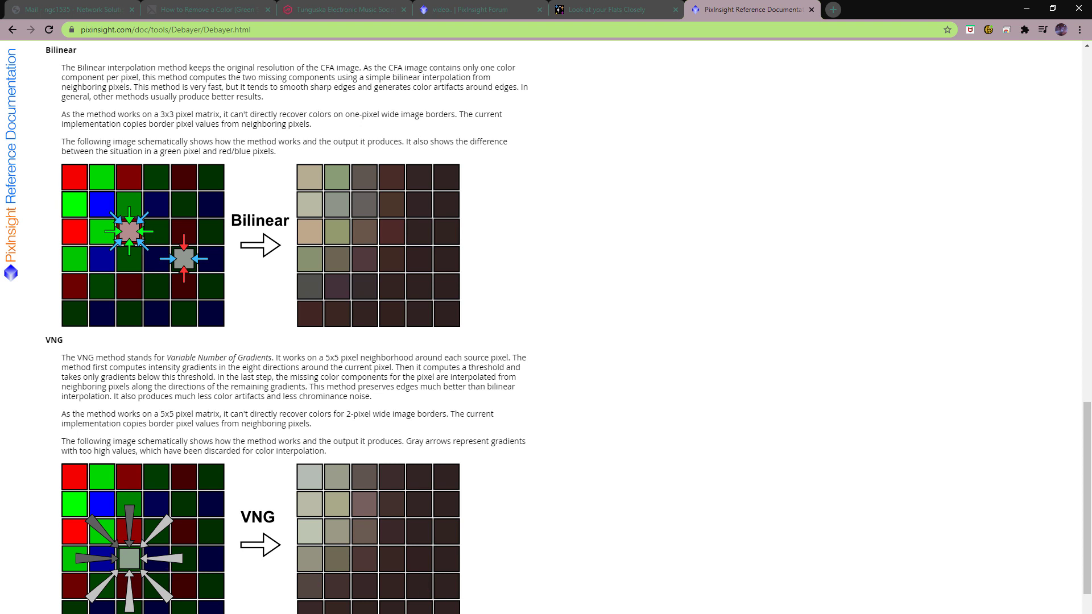
# - Switch back to PixInsight and add L_0017_M13_ISO1600_15s__86F.CR2 to the Debayer target images
pyautogui.hotkey('alt', 'Tab')
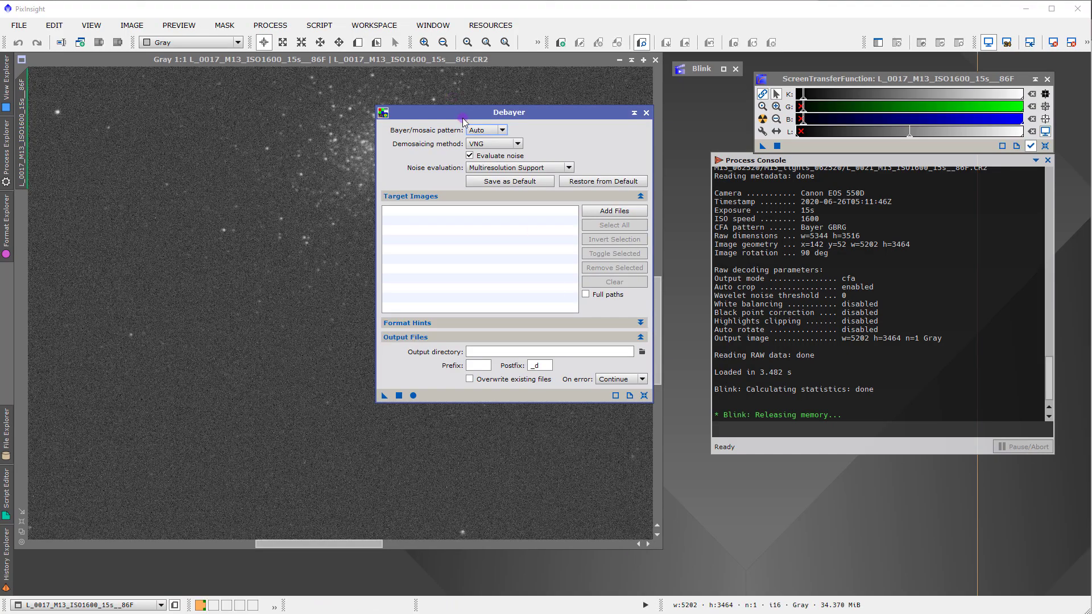
pyautogui.moveTo(456, 122); pyautogui.dragTo(398, 109)
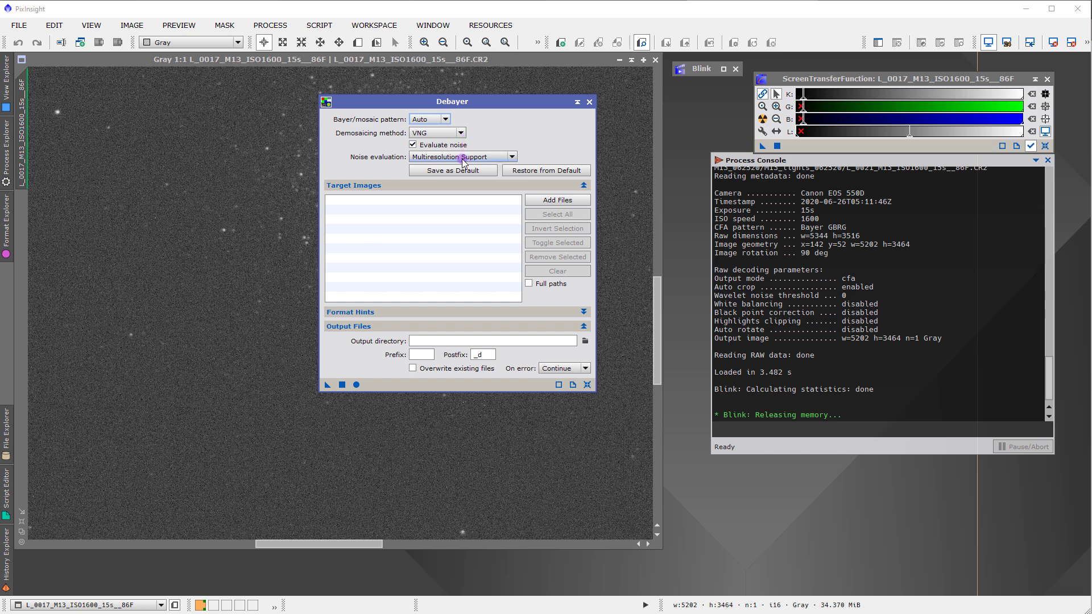
pyautogui.click(560, 202)
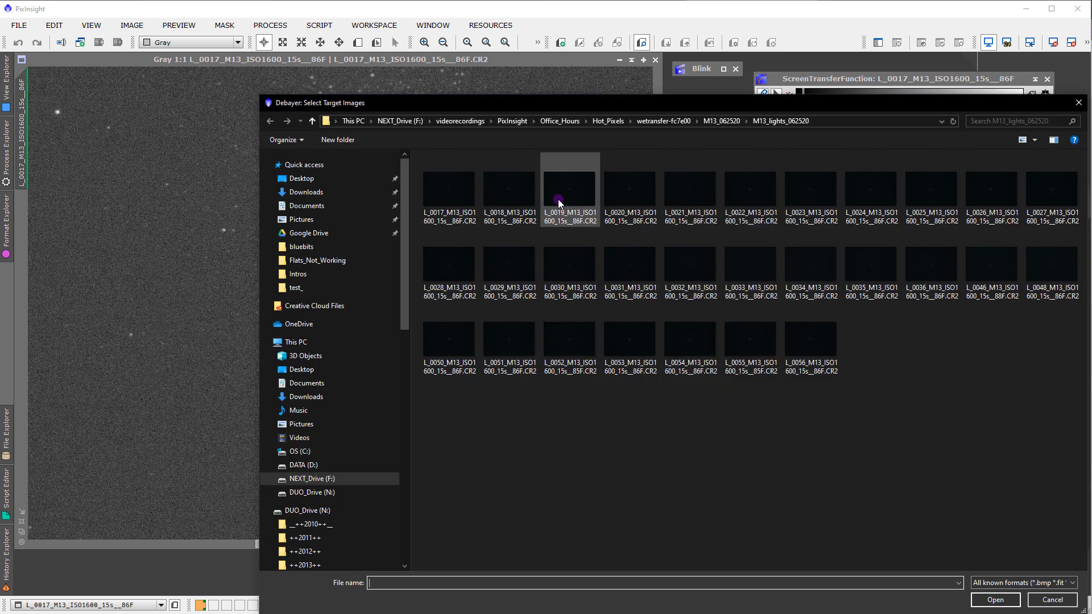
pyautogui.click(420, 218)
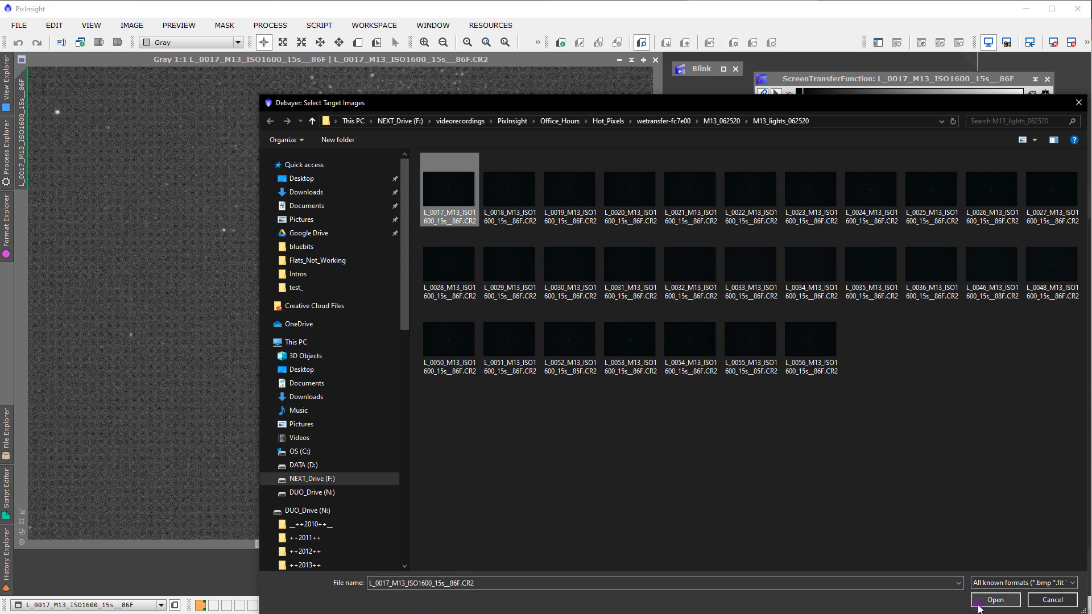
pyautogui.click(995, 600)
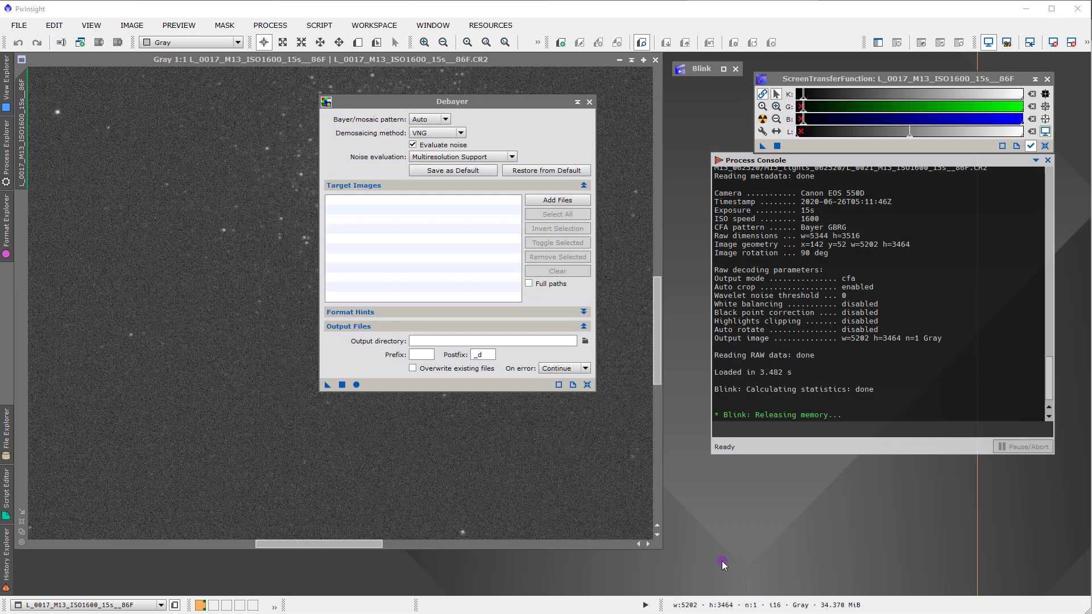
# - Set the Debayer output directory to the debayered folder inside Hot_Pixels
pyautogui.click(585, 341)
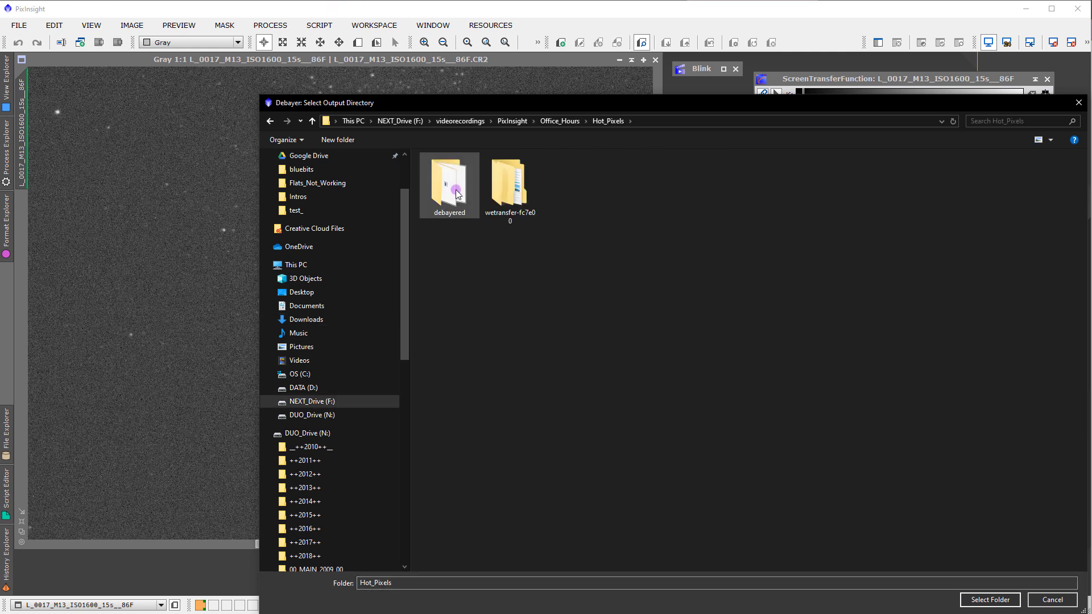
pyautogui.doubleClick(457, 194)
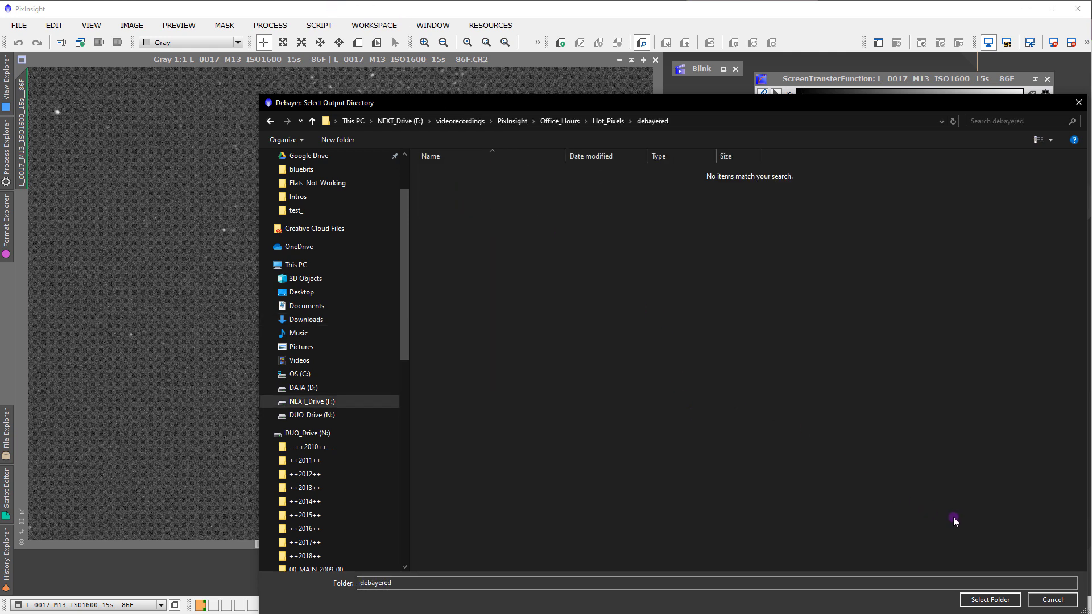
pyautogui.click(606, 120)
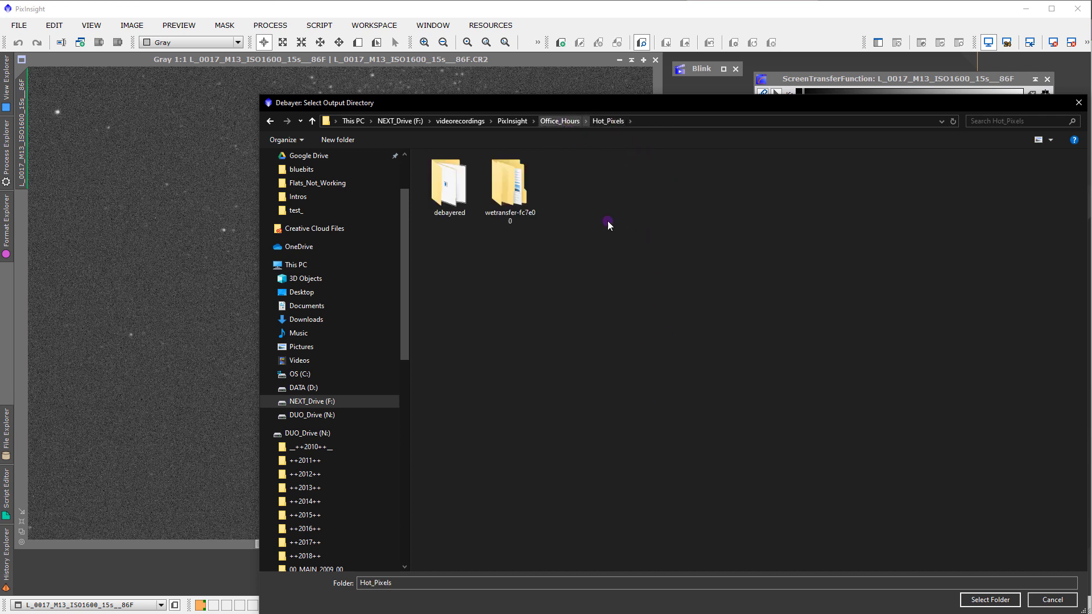
pyautogui.doubleClick(459, 215)
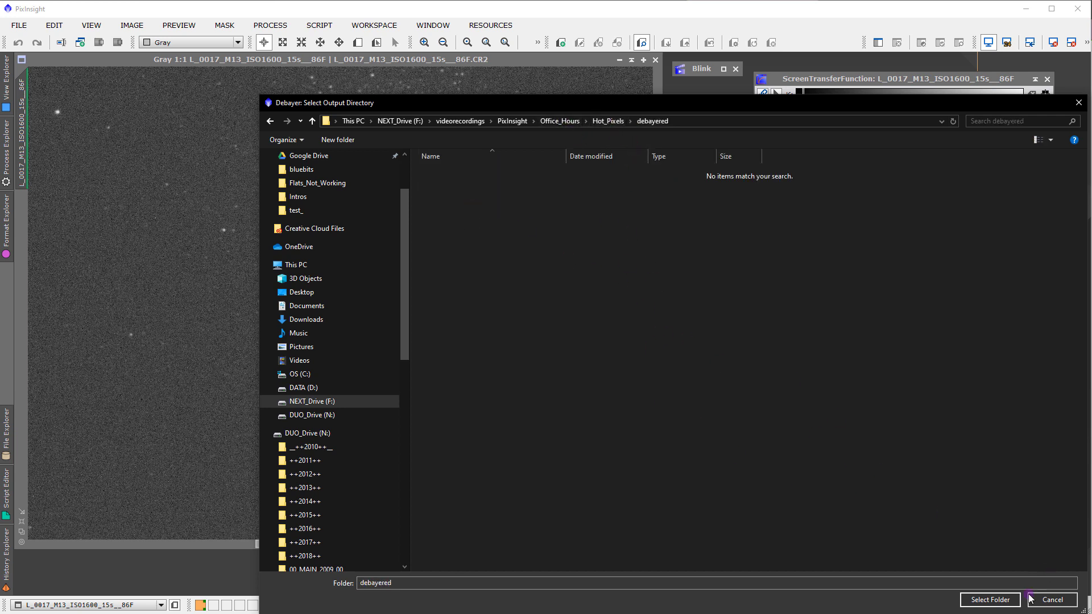
pyautogui.click(990, 599)
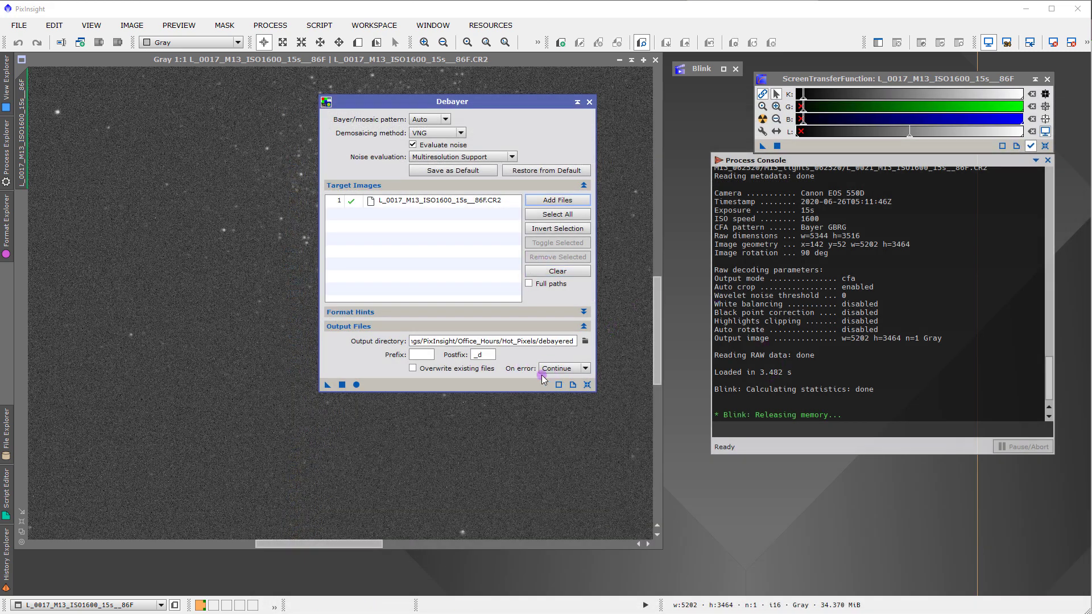
# - Create an auto-stretched VNG-debayered version of the open raw image, and batch-process the listed target file with the same settings
pyautogui.click(342, 385)
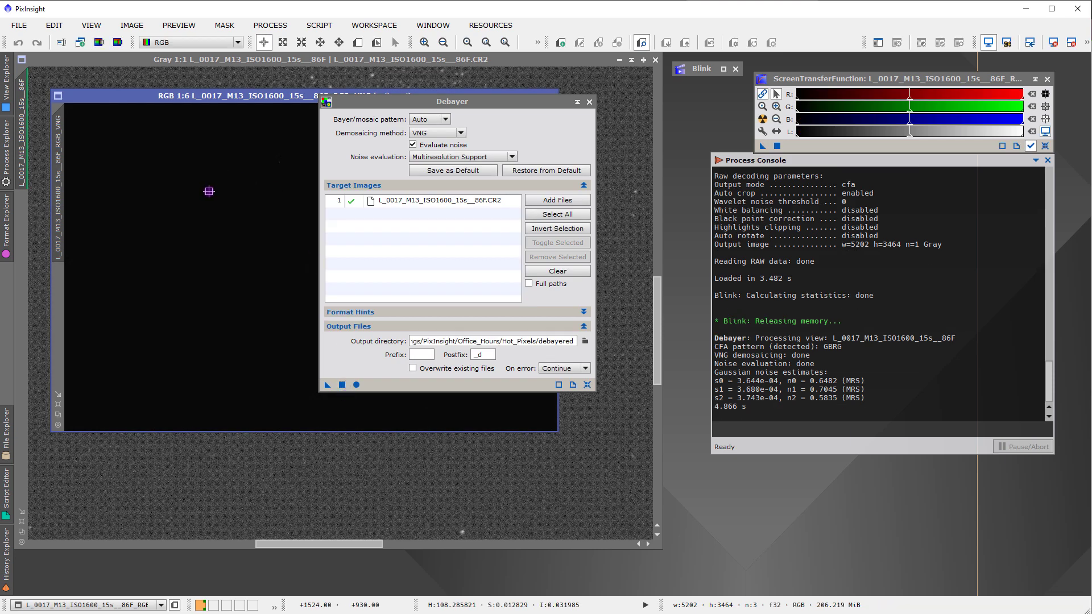
pyautogui.hotkey('ctrl', 'a')
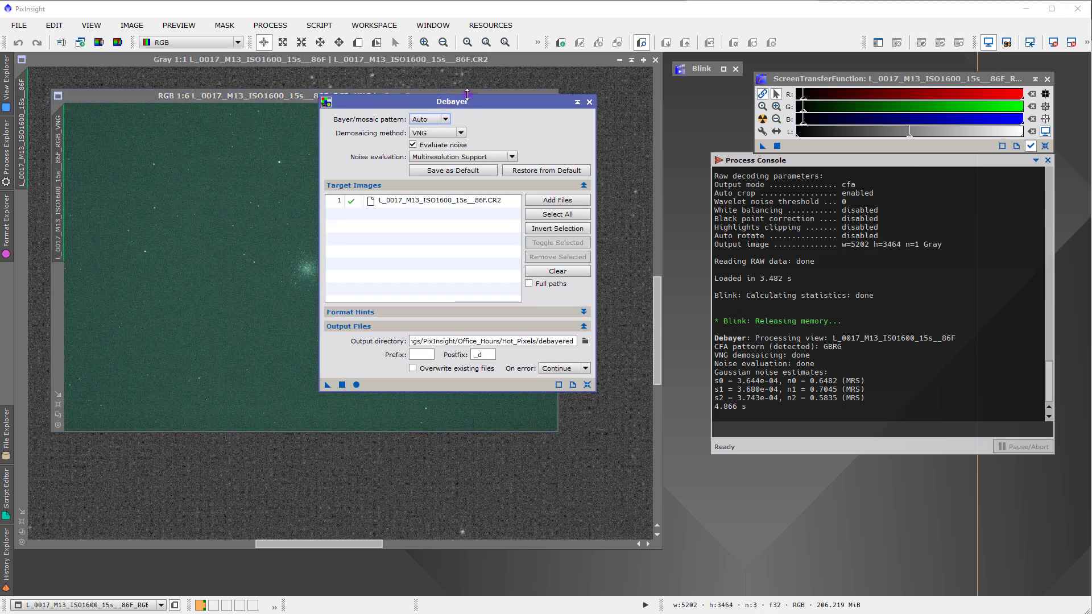
pyautogui.moveTo(467, 94); pyautogui.dragTo(704, 130)
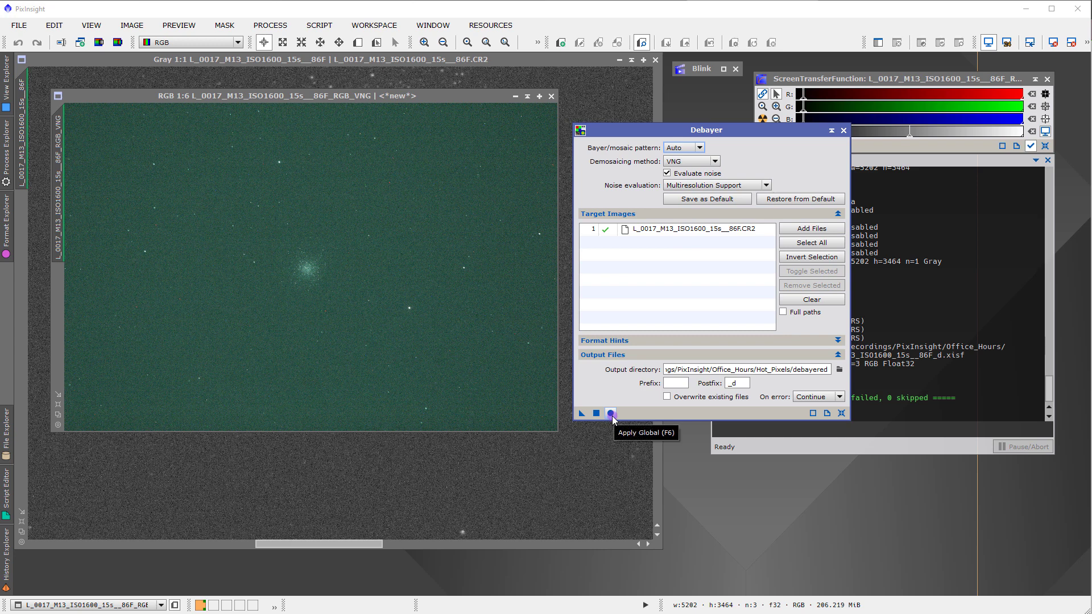
pyautogui.moveTo(610, 413); pyautogui.dragTo(611, 418)
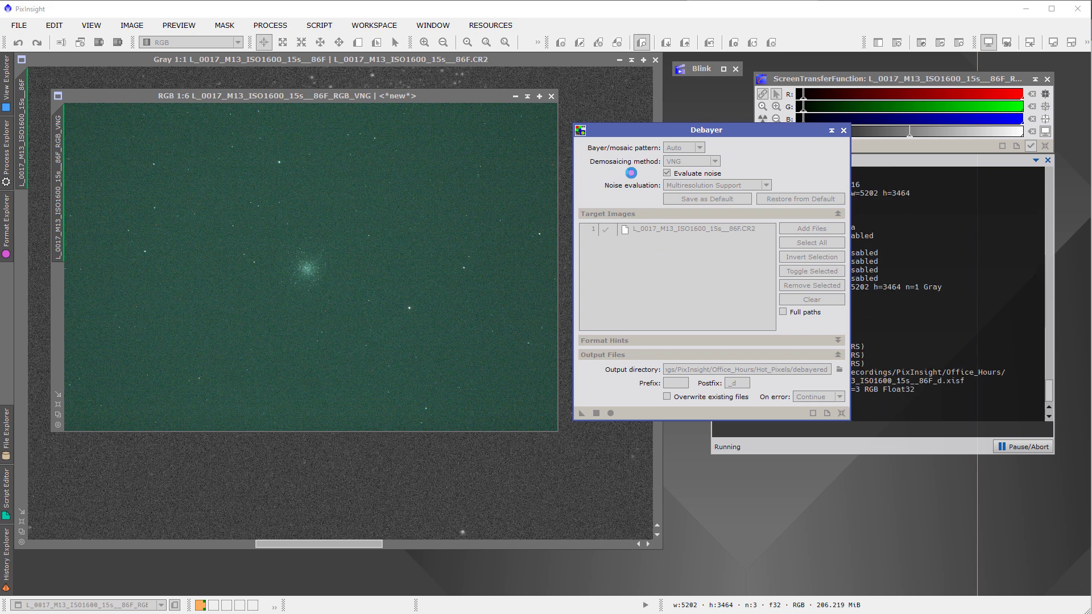
# - Change the demosaicing method to SuperPixel, apply it to the active VNG image, and auto-stretch the result
pyautogui.click(715, 162)
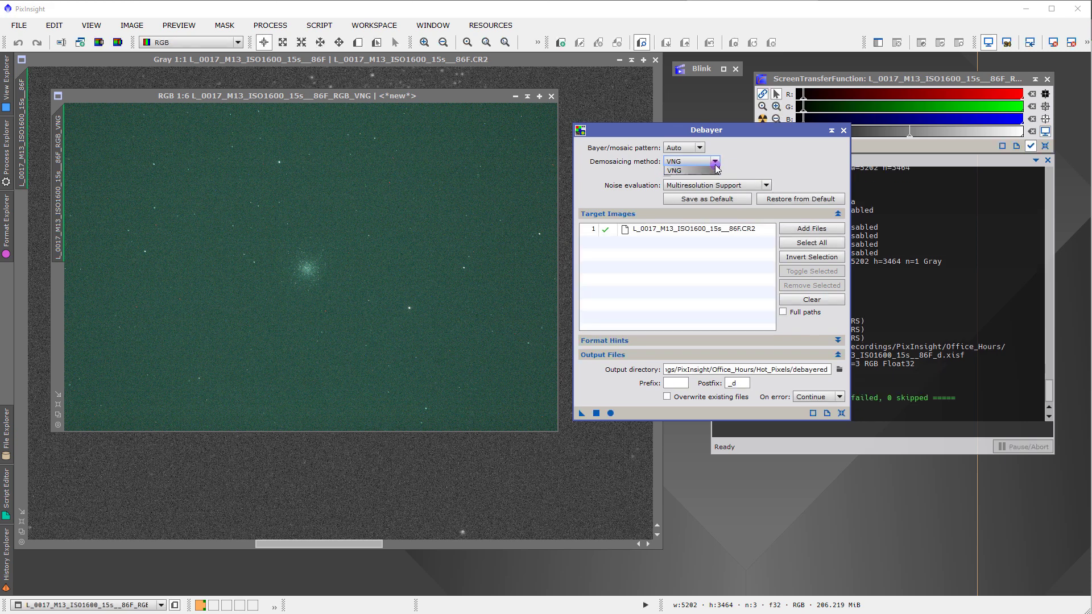
pyautogui.click(704, 176)
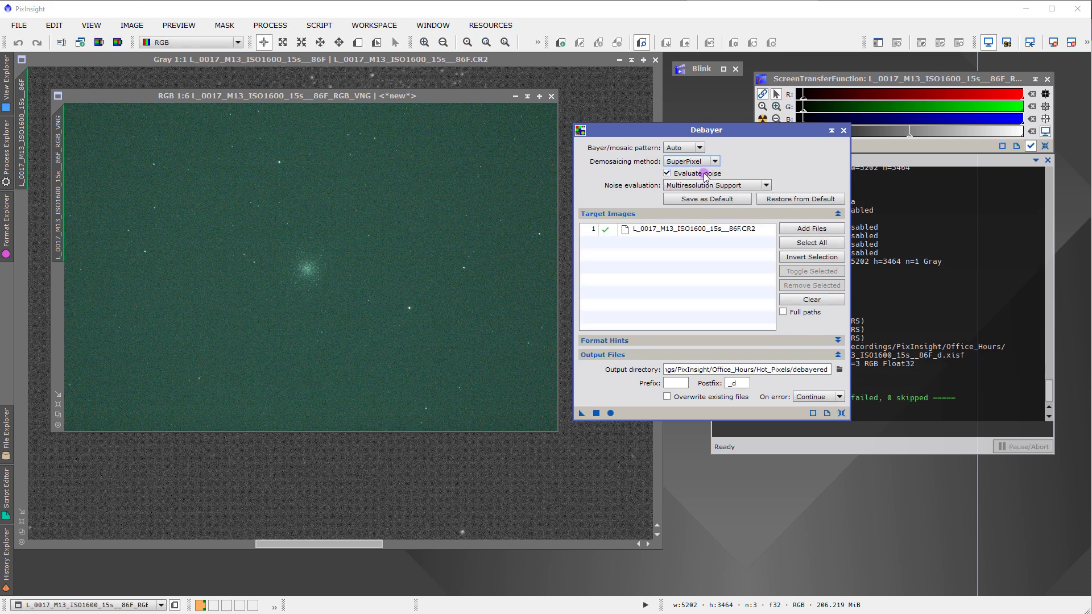
pyautogui.click(596, 413)
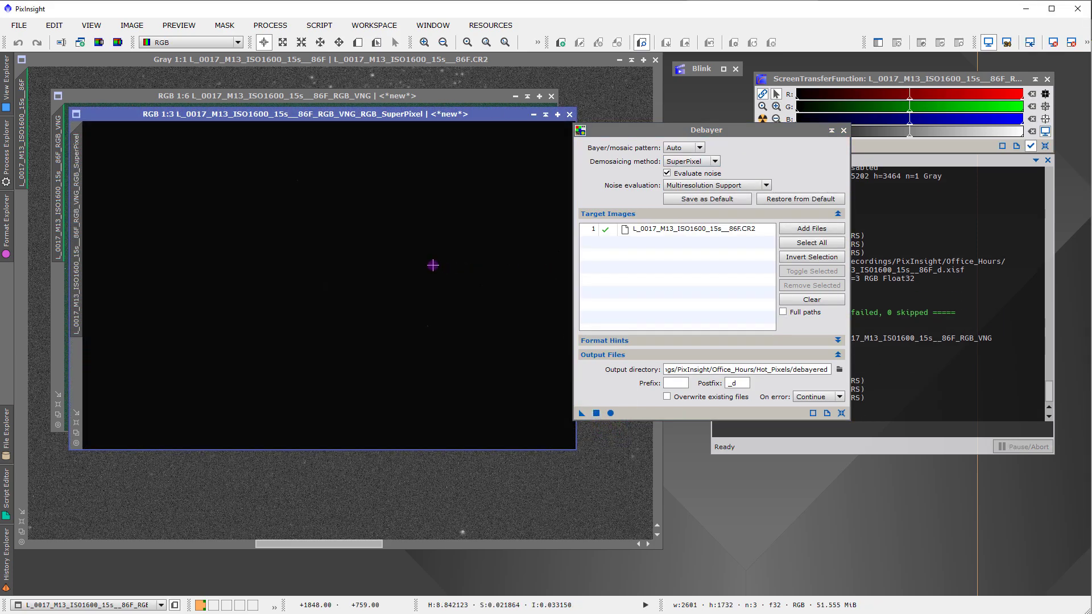
pyautogui.hotkey('ctrl', 'a')
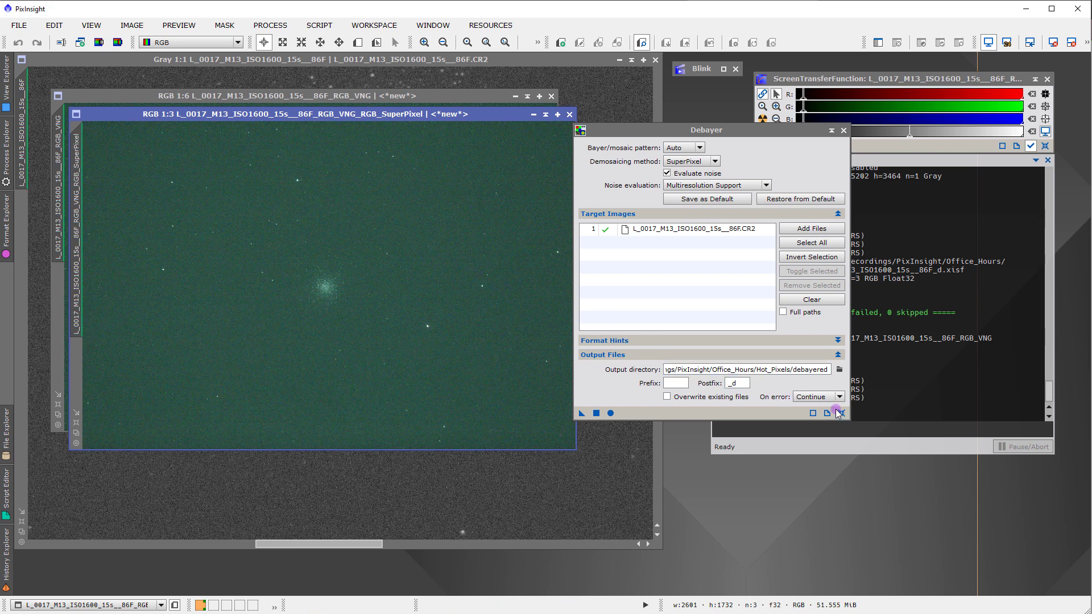
# - Set the output postfix to _d2 and batch-process the listed target file with the SuperPixel method
pyautogui.click(742, 385)
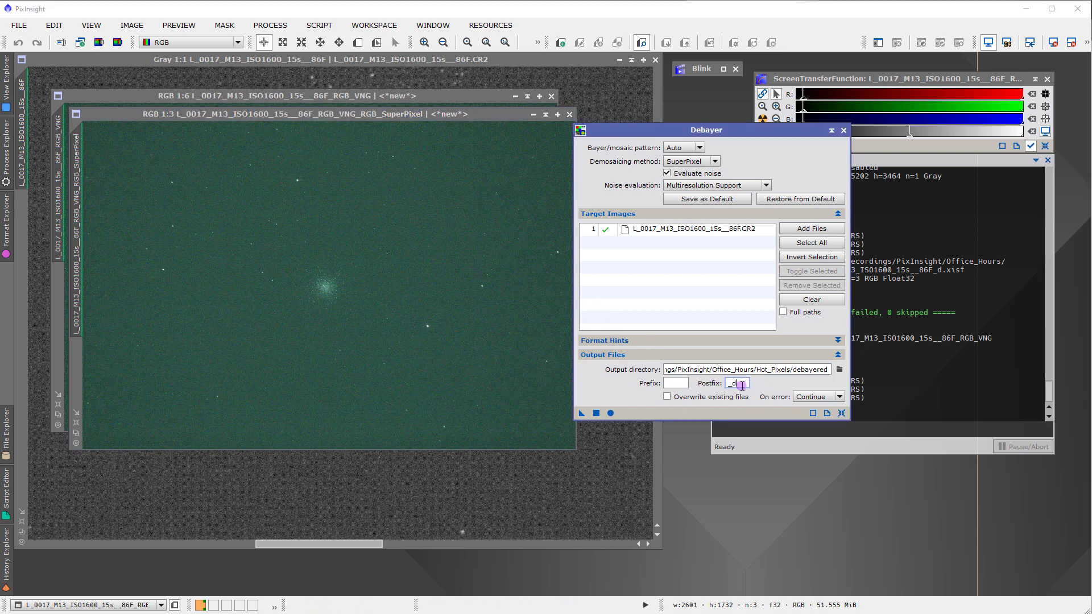
pyautogui.write('2')
pyautogui.click(610, 414)
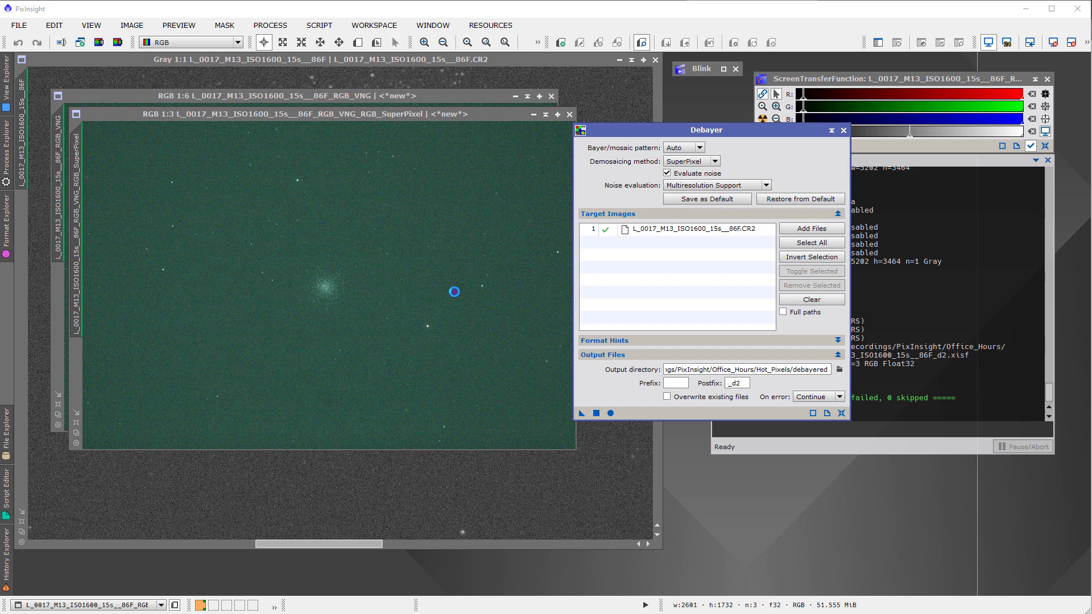
# - Move the Debayer window and the SuperPixel image clear of the VNG image, and view the SuperPixel cluster at 3:1
pyautogui.moveTo(615, 138); pyautogui.dragTo(709, 209)
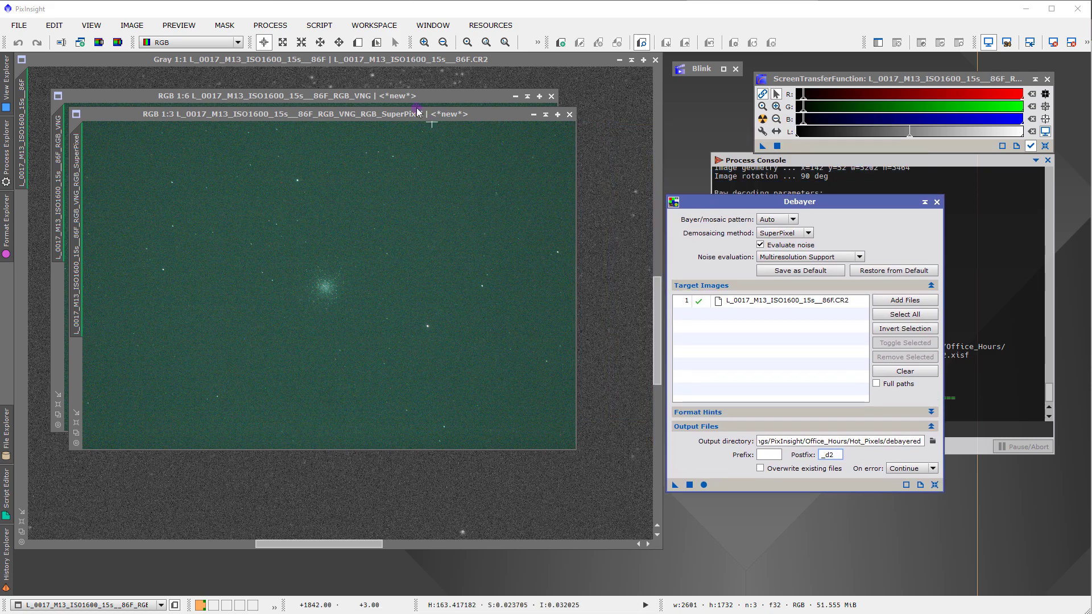
pyautogui.click(419, 122)
pyautogui.moveTo(419, 120); pyautogui.dragTo(456, 152)
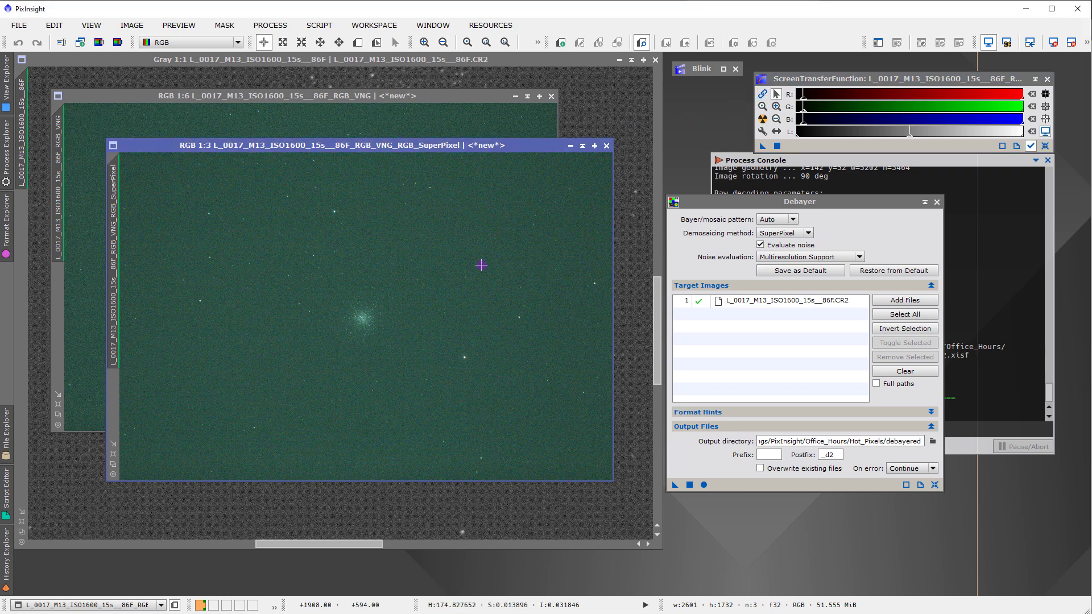
pyautogui.click(445, 121)
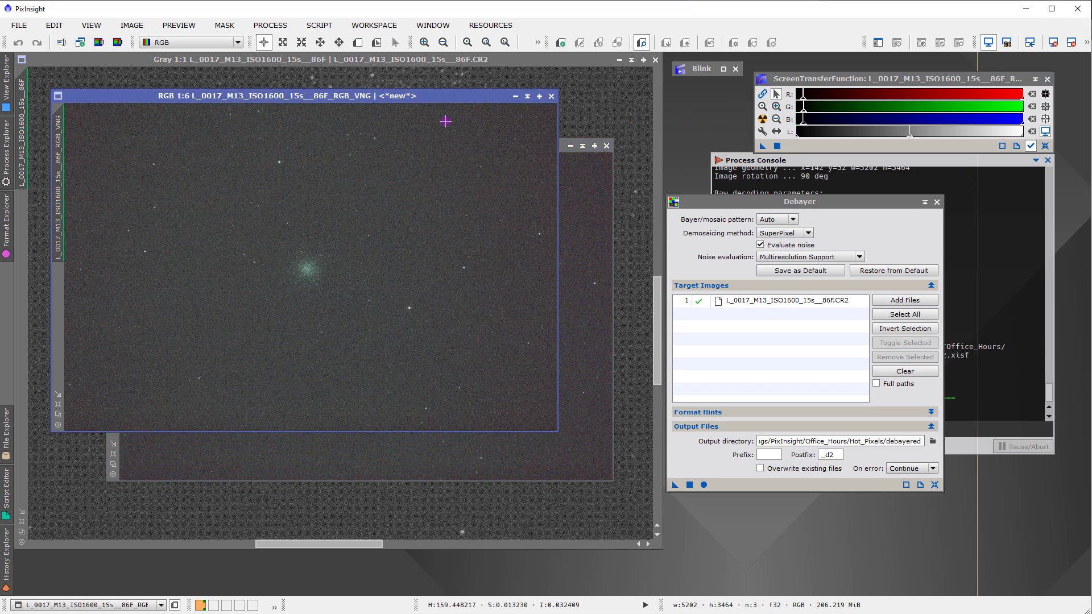
pyautogui.click(584, 302)
pyautogui.scroll(4, 584, 302)
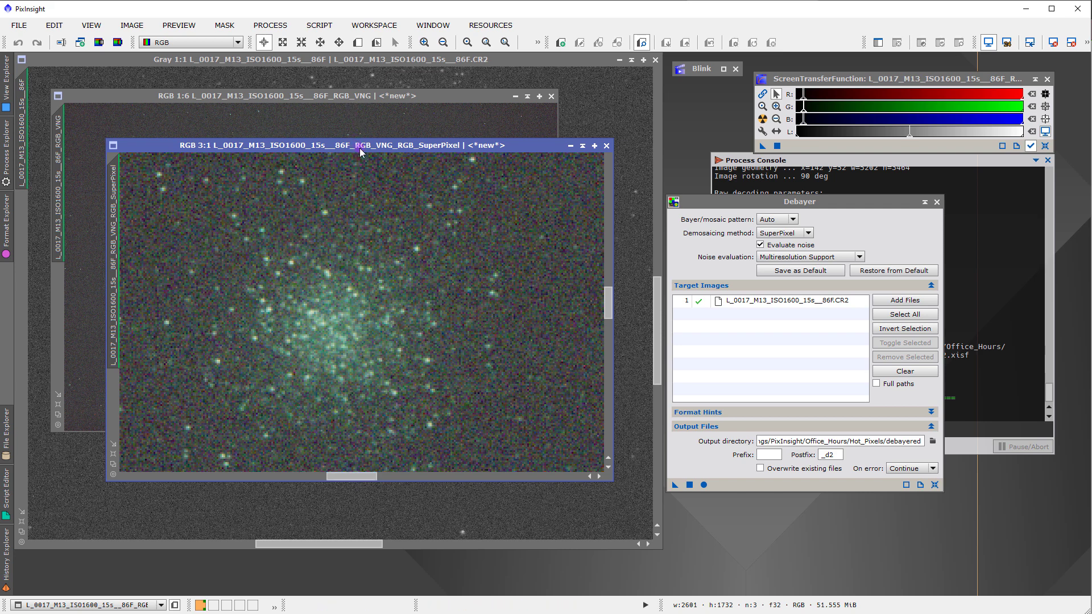
# - Rename the SuperPixel image's identifier to superpixel and the VNG image's identifier to vng
pyautogui.doubleClick(113, 250)
pyautogui.write('superpixel')
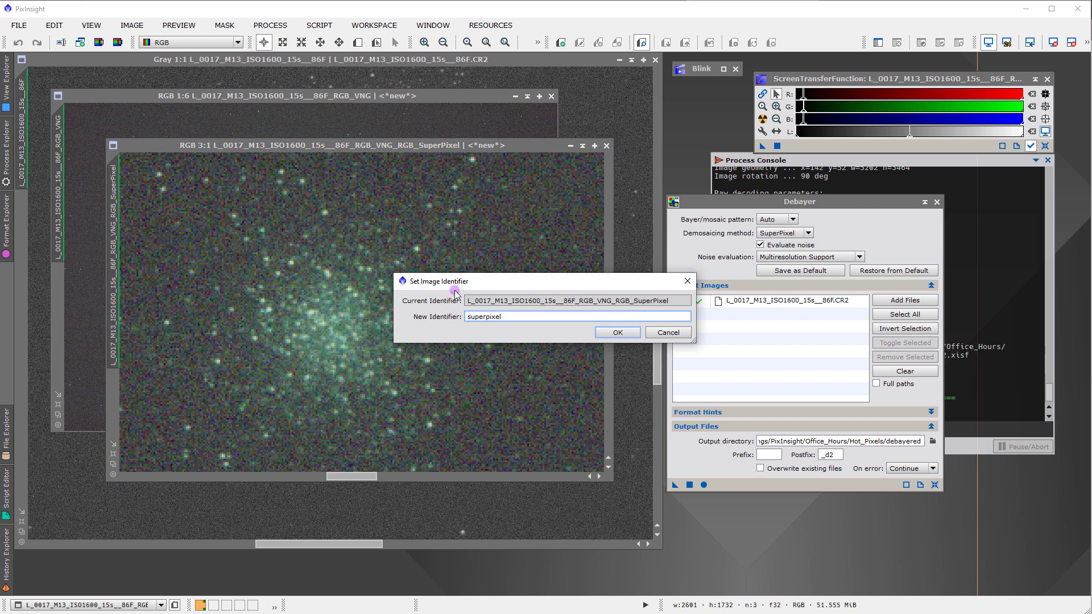
pyautogui.click(617, 333)
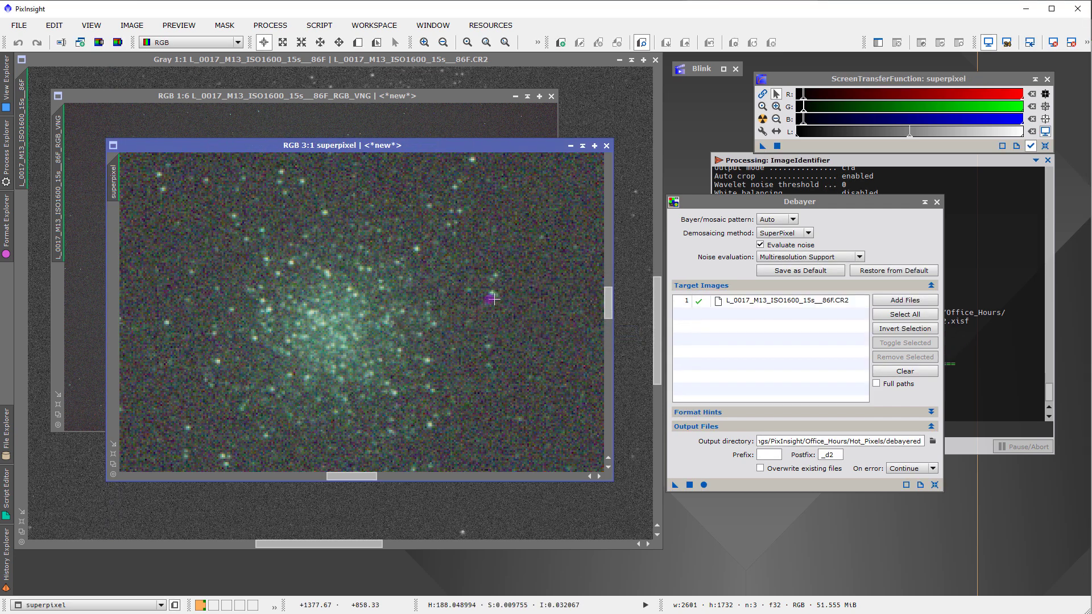
pyautogui.doubleClick(64, 181)
pyautogui.write('vng')
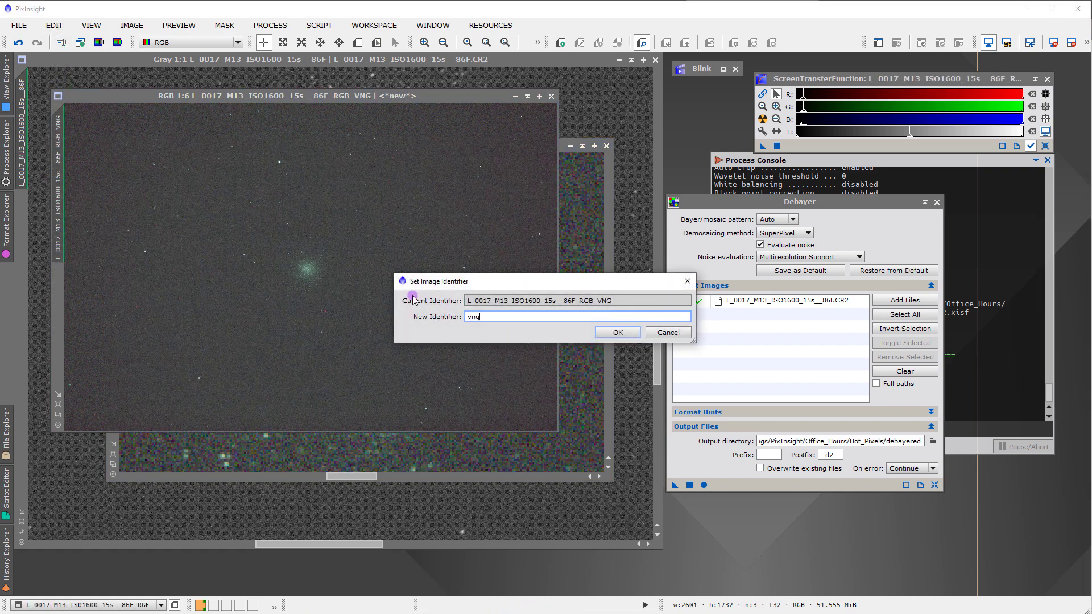
pyautogui.click(630, 333)
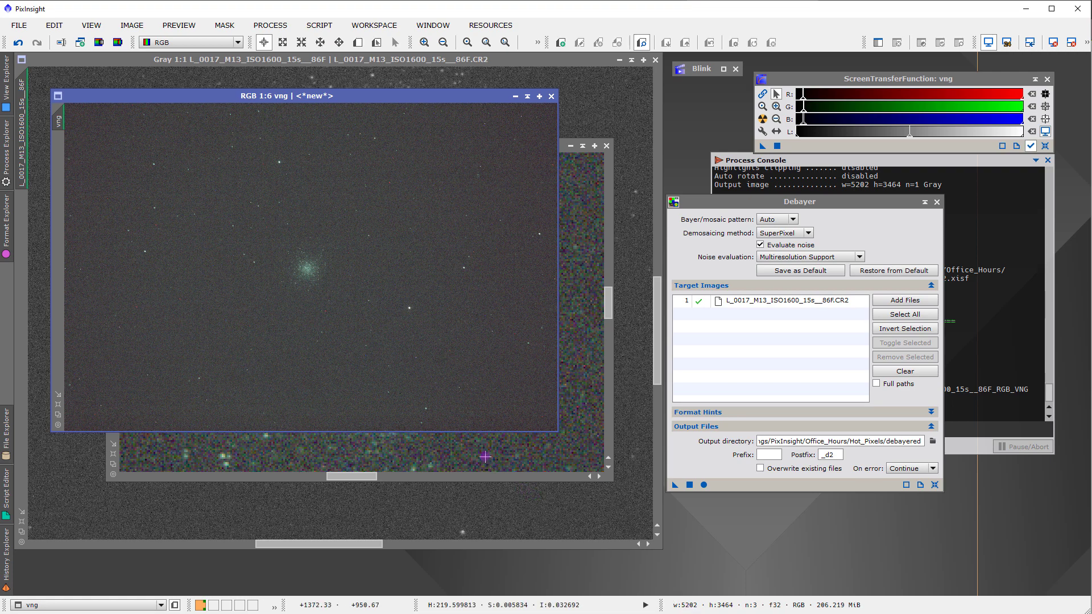
# - View the superpixel image at 1:1 and stack the vng image window directly over it
pyautogui.hotkey('ctrl', 'Tab')
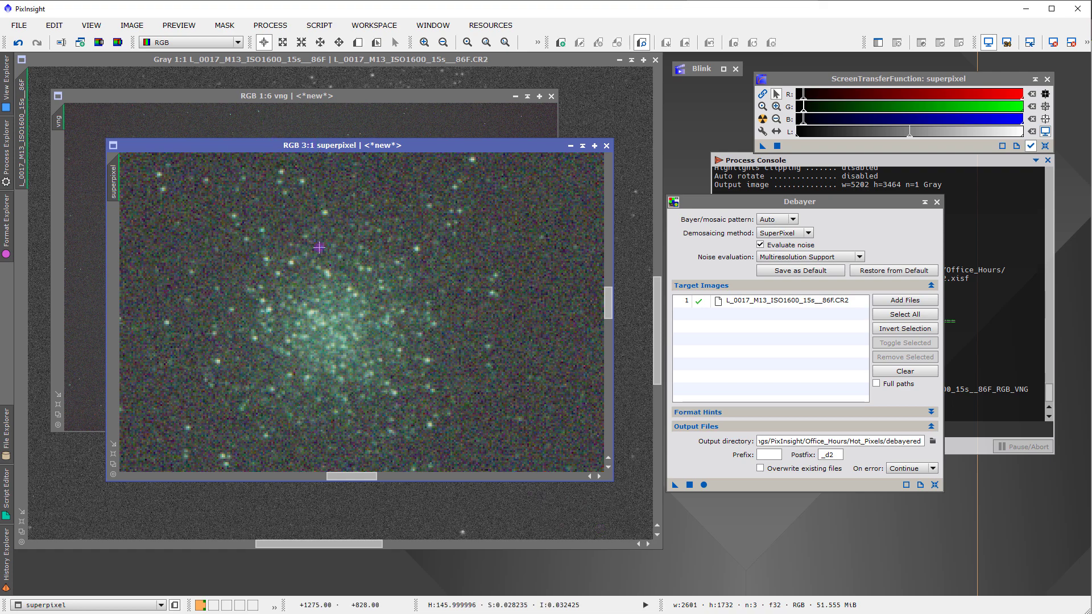
pyautogui.press('-')
pyautogui.press('-')
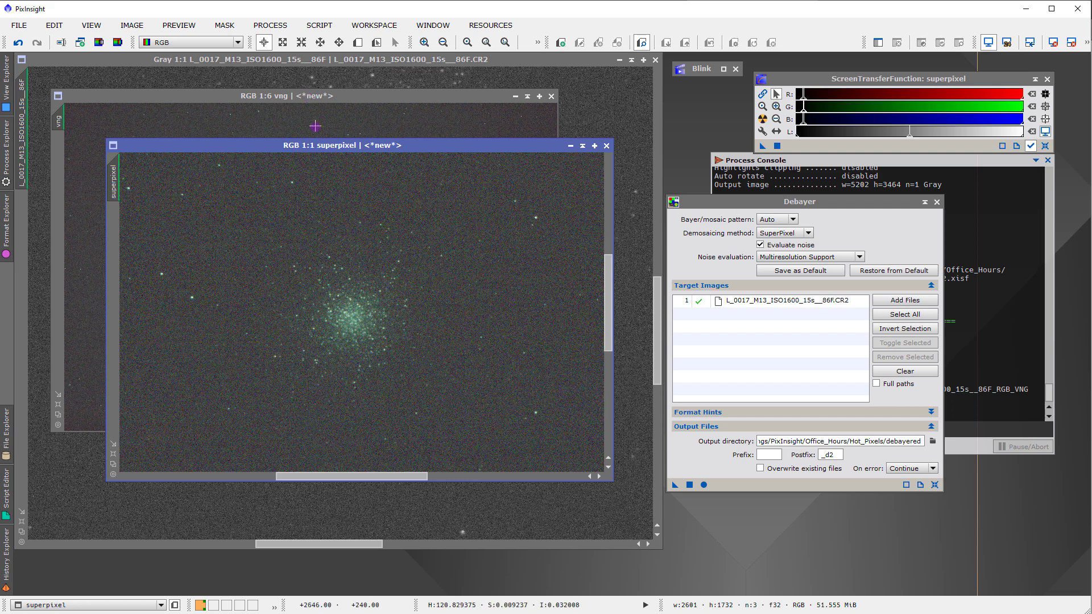
pyautogui.moveTo(319, 148); pyautogui.dragTo(340, 165)
pyautogui.moveTo(302, 96); pyautogui.dragTo(377, 136)
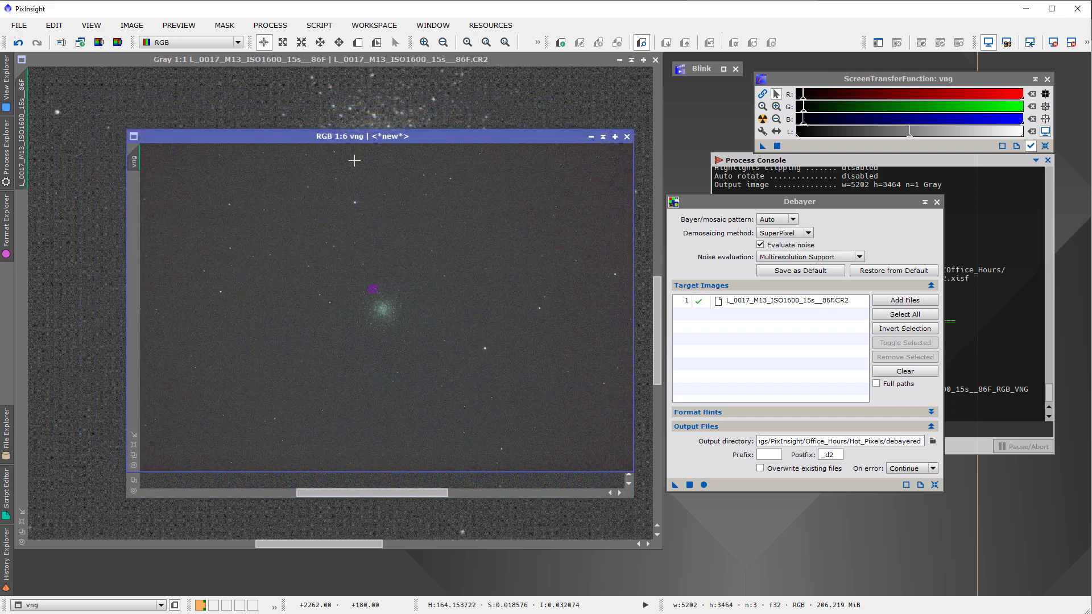
# - Examine the bright green hot pixel in the background beside the cluster in the vng image at 11:1, centered in view
pyautogui.scroll(6, 382, 299)
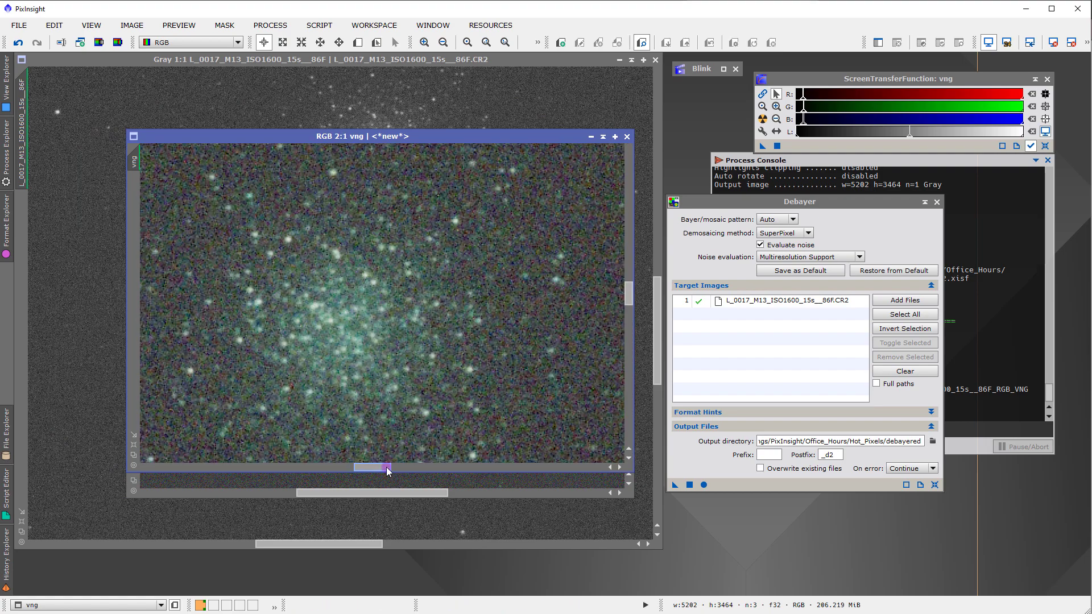
pyautogui.moveTo(390, 472); pyautogui.dragTo(266, 466)
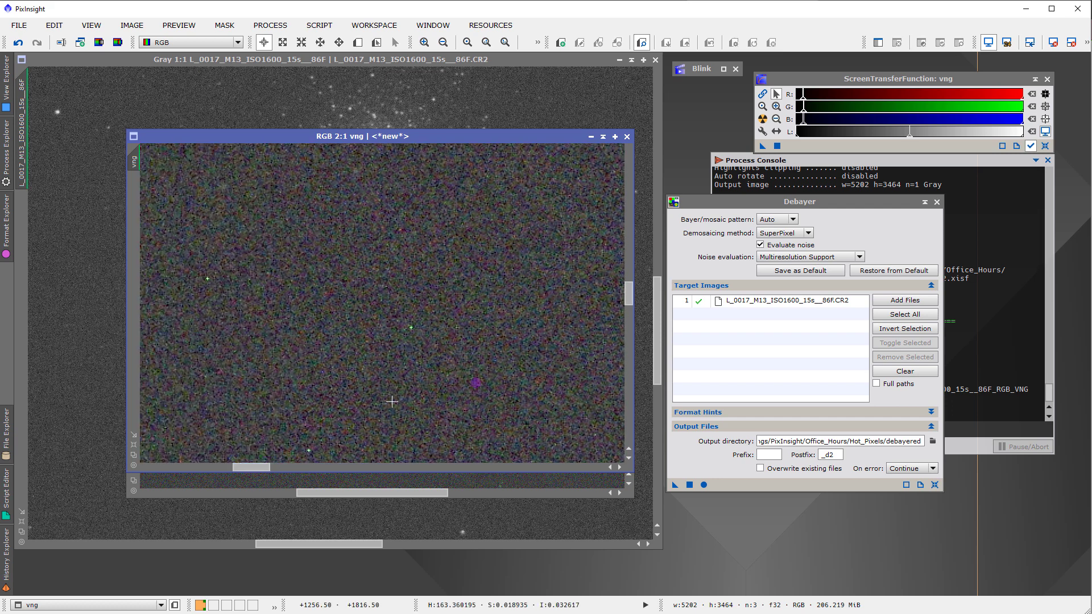
pyautogui.scroll(4, 548, 346)
pyautogui.scroll(1, 547, 345)
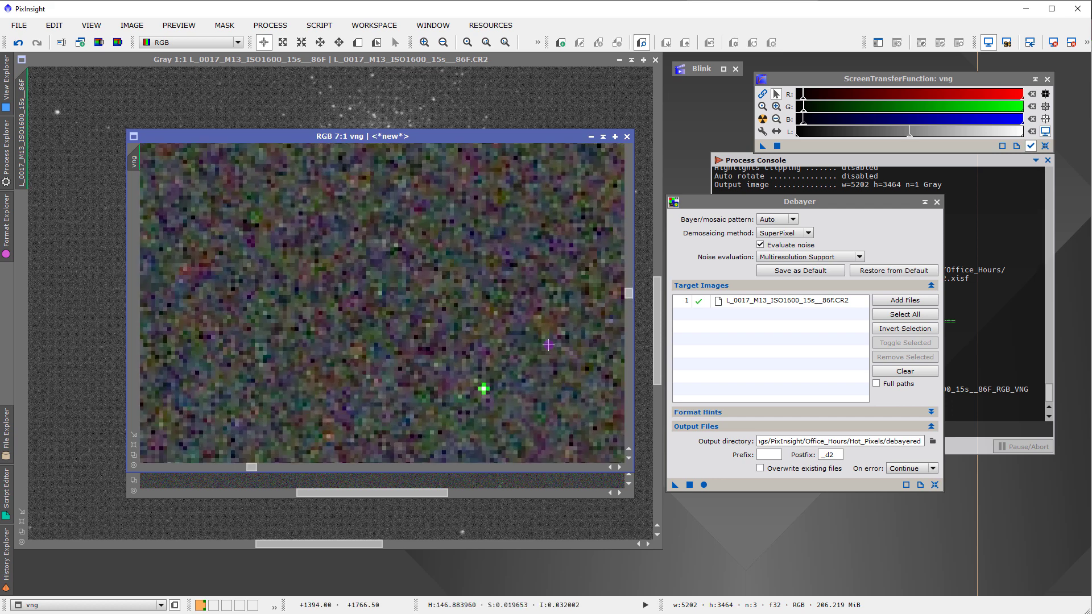
pyautogui.moveTo(629, 291)
pyautogui.mouseDown()
pyautogui.moveTo(630, 305)
pyautogui.moveTo(629, 295)
pyautogui.mouseUp()
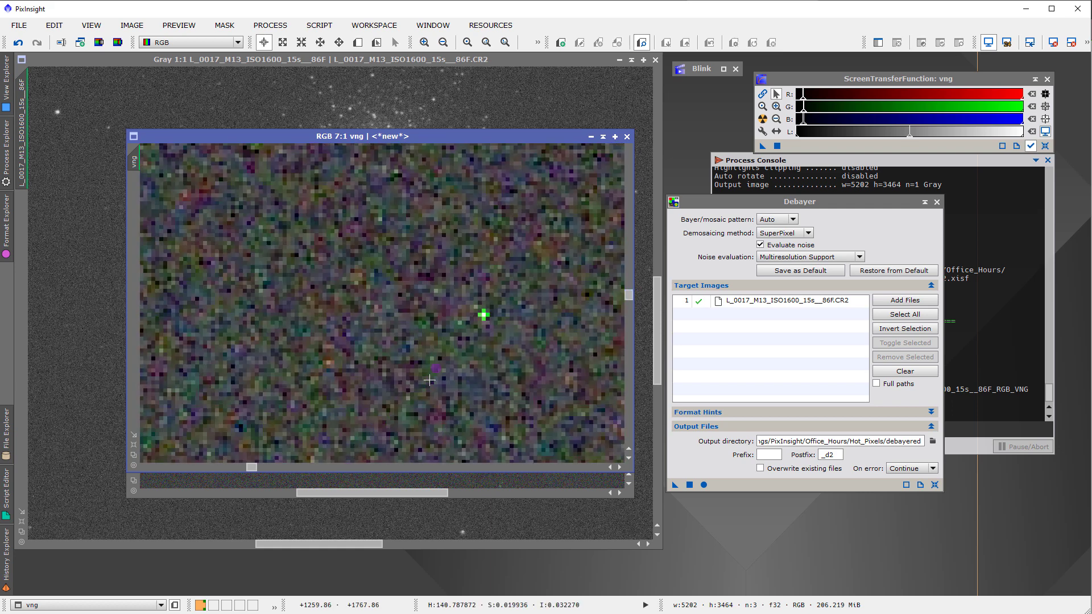
pyautogui.hotkey('alt', 'p')
pyautogui.moveTo(415, 366); pyautogui.dragTo(307, 348)
pyautogui.hotkey('alt', 'r')
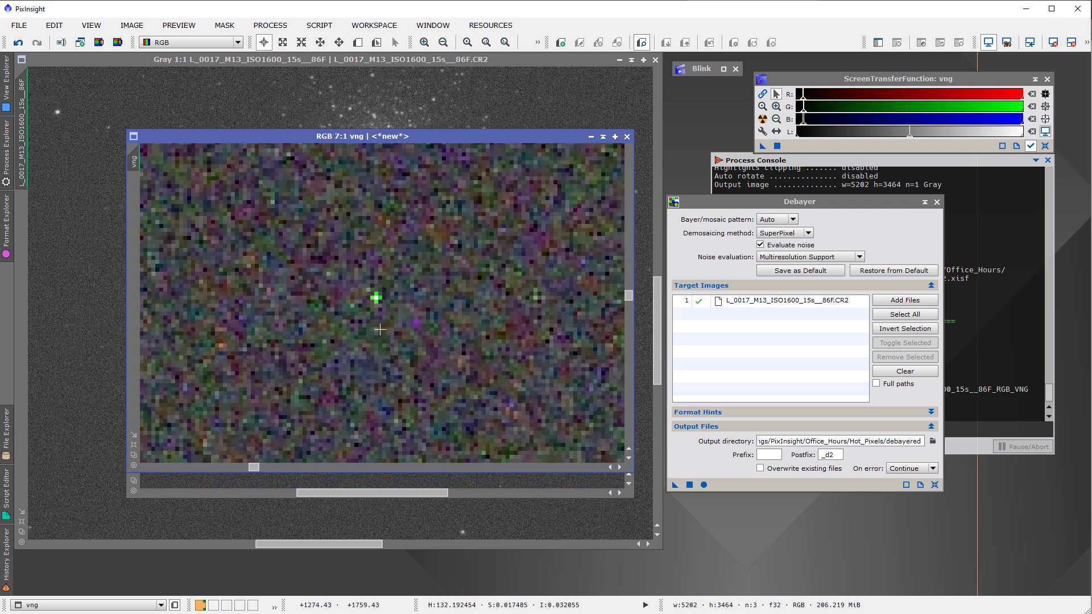
pyautogui.scroll(4, 420, 324)
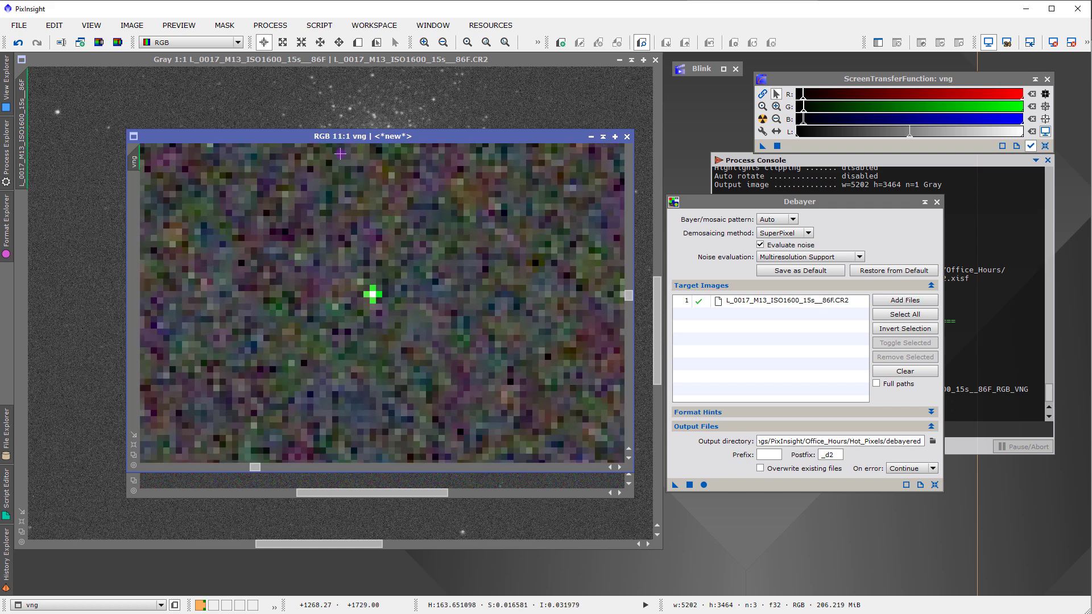
# - Move the vng window aside and view the background beside the cluster in the superpixel image at 5:1
pyautogui.moveTo(322, 136); pyautogui.dragTo(473, 94)
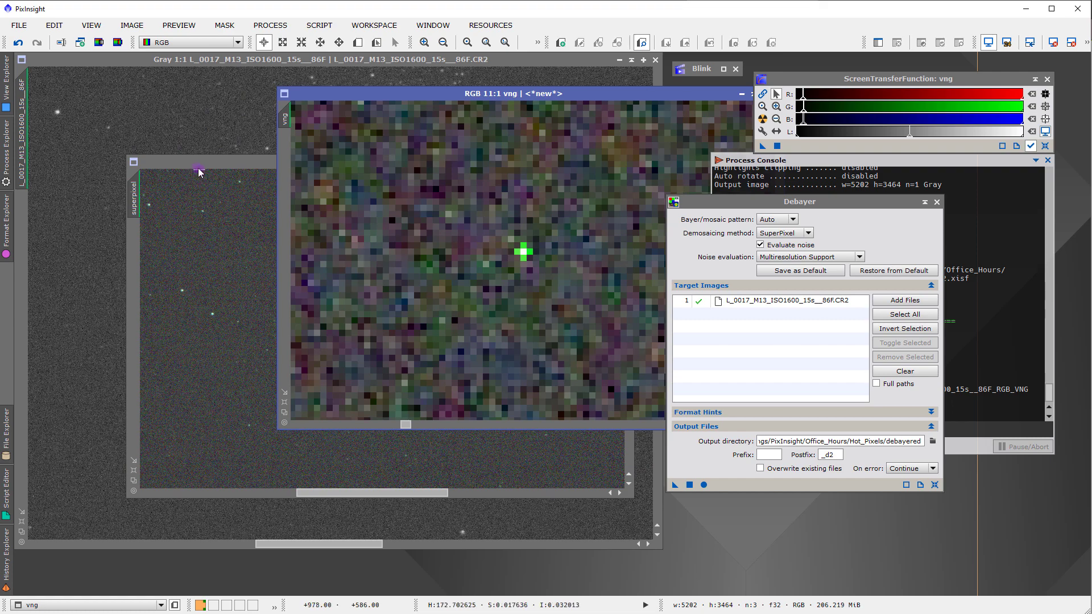
pyautogui.moveTo(198, 169); pyautogui.dragTo(196, 148)
pyautogui.scroll(4, 375, 418)
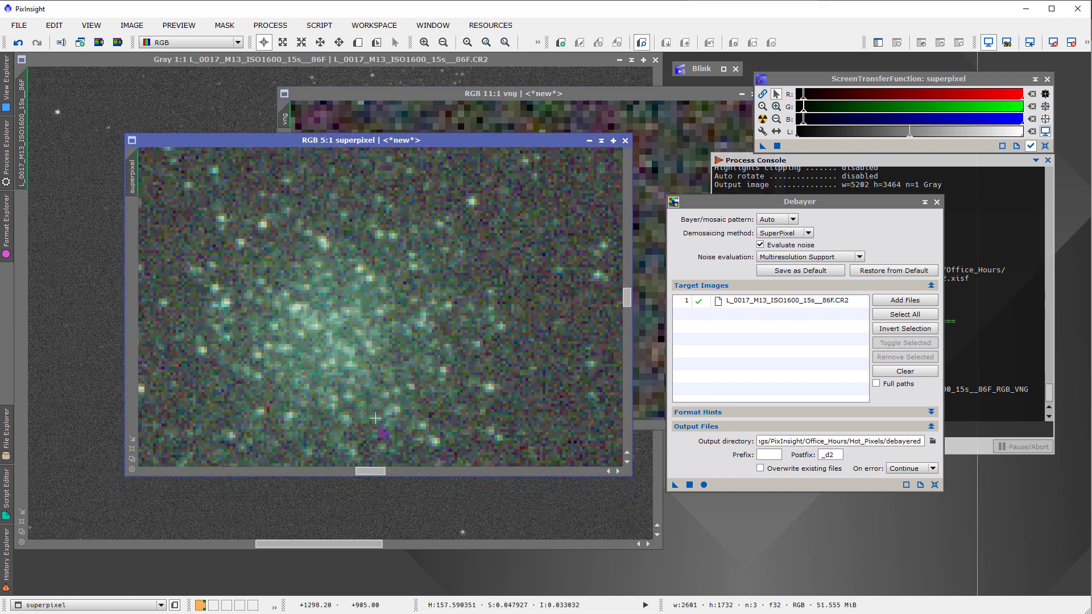
pyautogui.moveTo(383, 471); pyautogui.dragTo(290, 471)
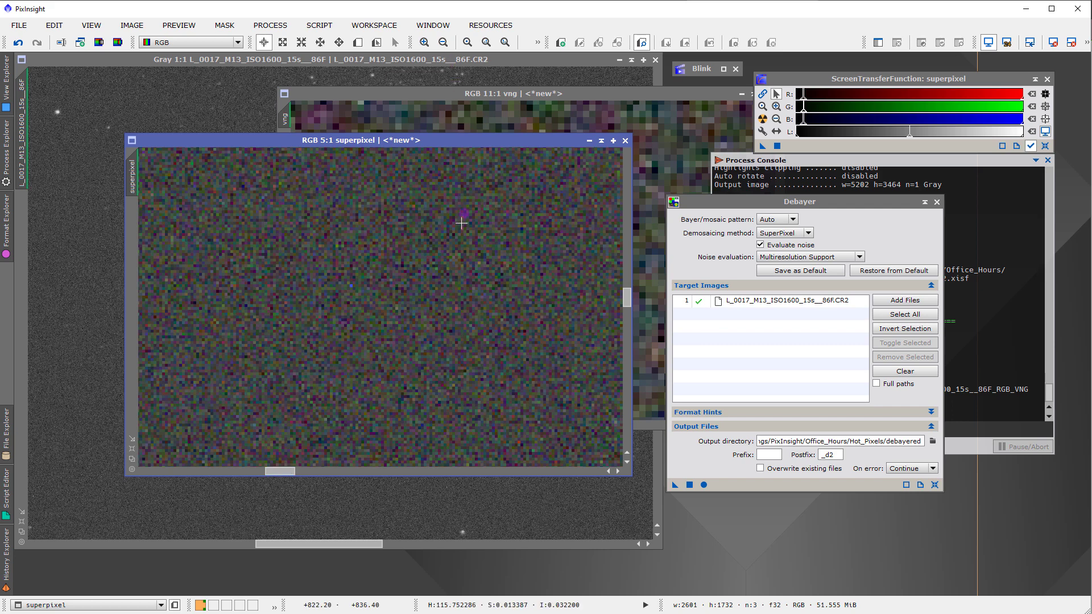
# - Set the vng view to 10:1 and look for the matching hot pixel in the superpixel image at 20:1
pyautogui.click(498, 105)
pyautogui.scroll(-1, 472, 155)
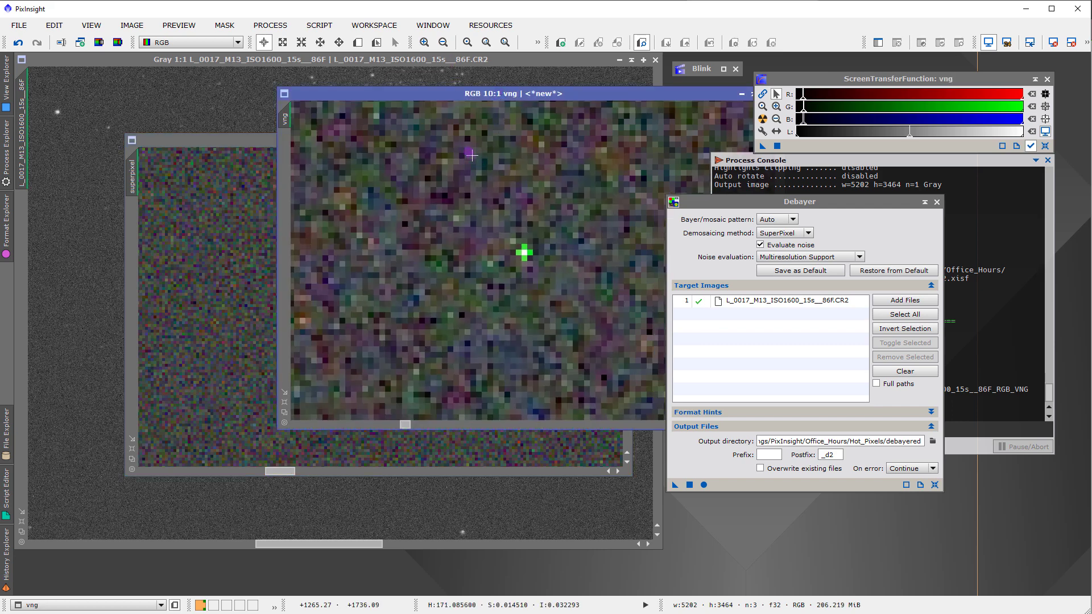
pyautogui.scroll(-1, 483, 188)
pyautogui.scroll(1, 515, 222)
pyautogui.click(272, 224)
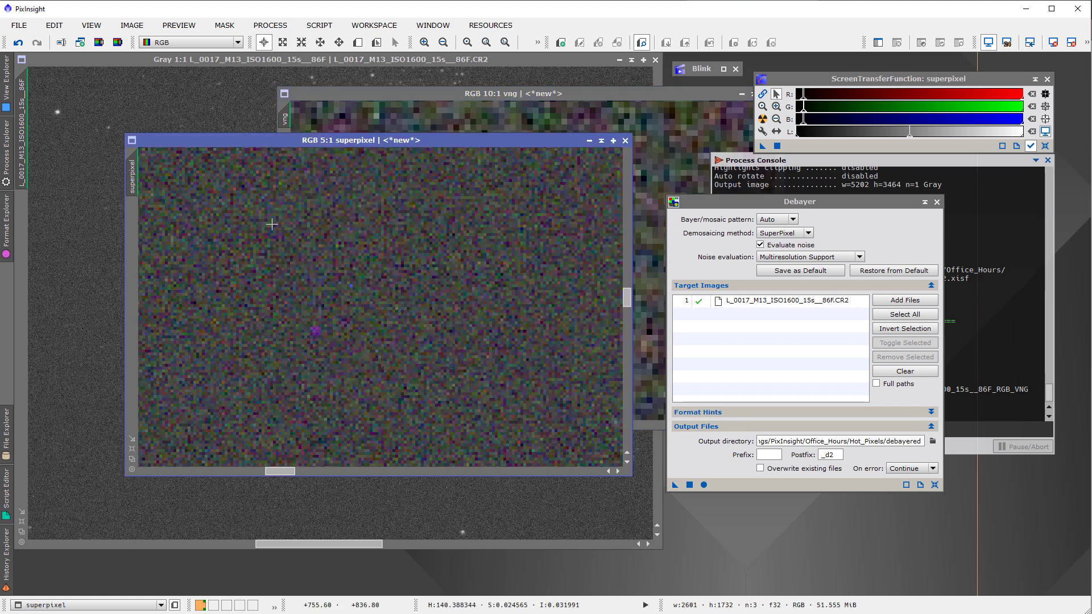
pyautogui.scroll(-3, 325, 341)
pyautogui.scroll(4, 326, 341)
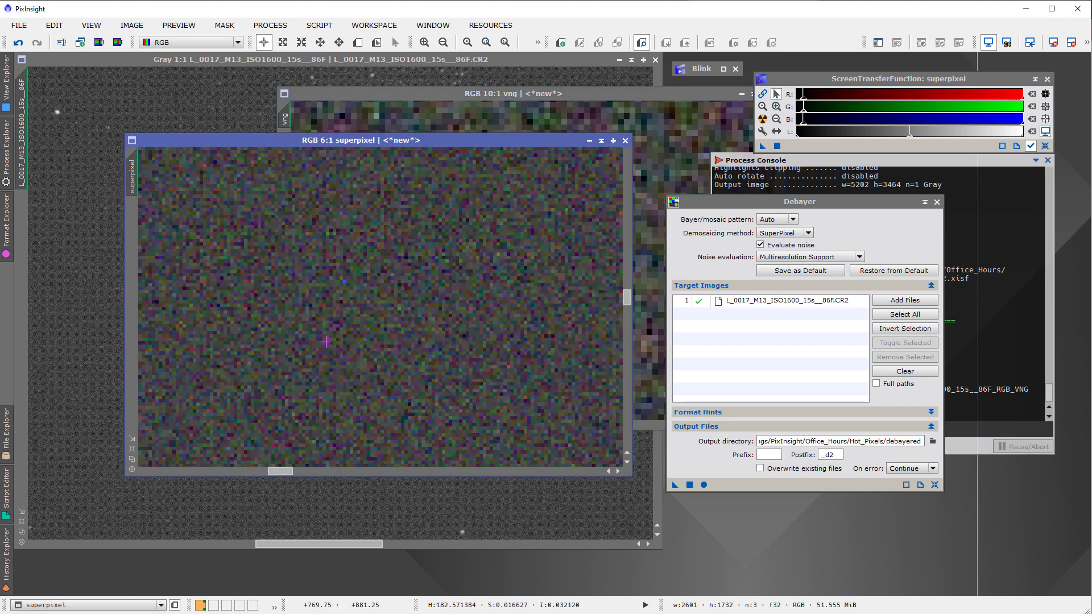
pyautogui.scroll(10, 326, 342)
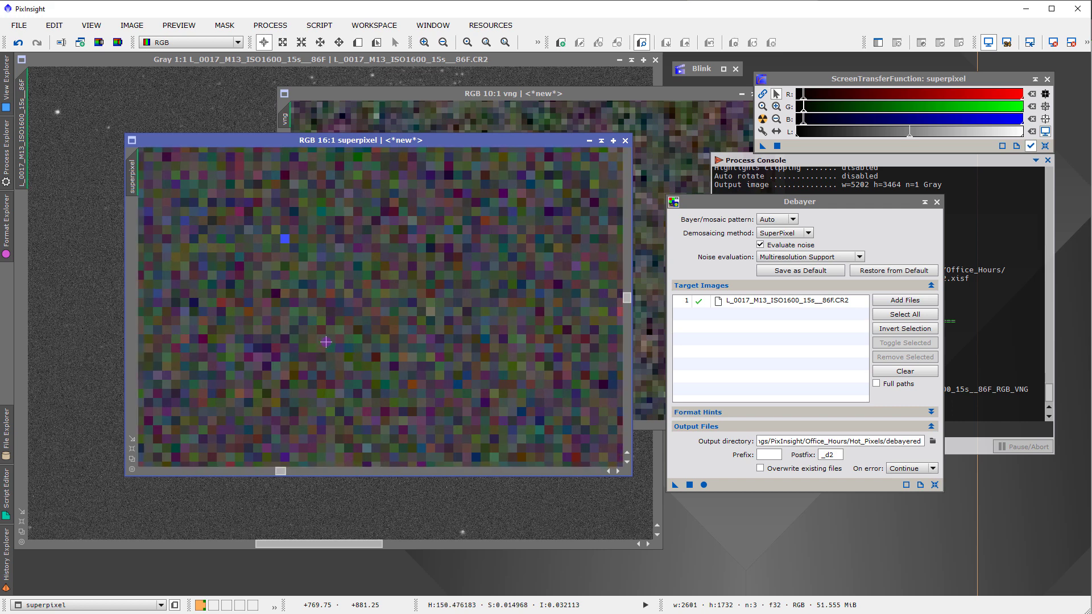
pyautogui.scroll(2, 326, 341)
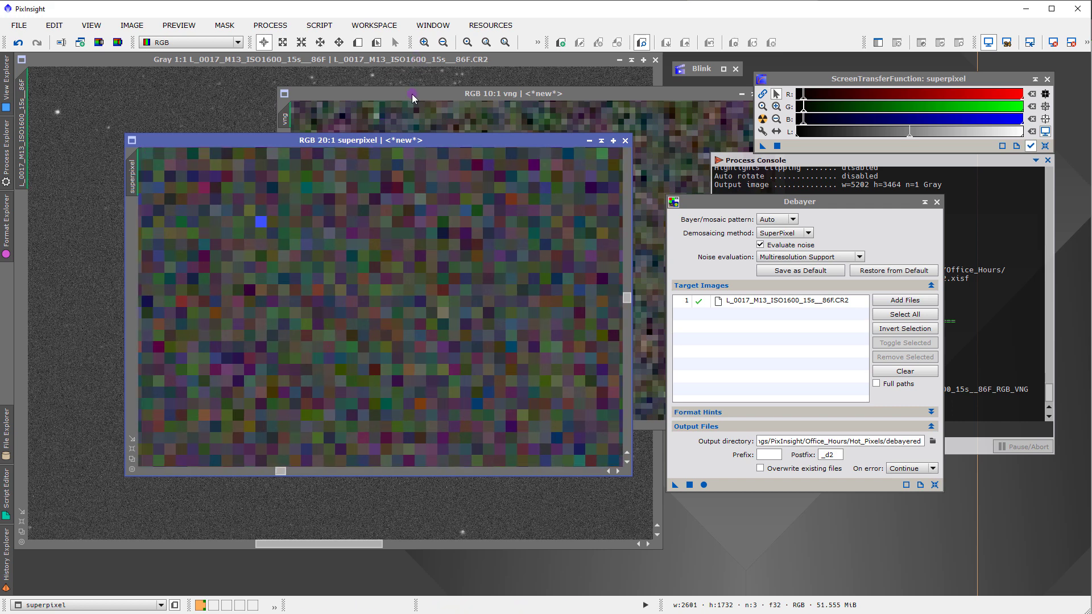
# - Center the green hot pixel in the superpixel image and stack the vng window exactly over it
pyautogui.click(413, 96)
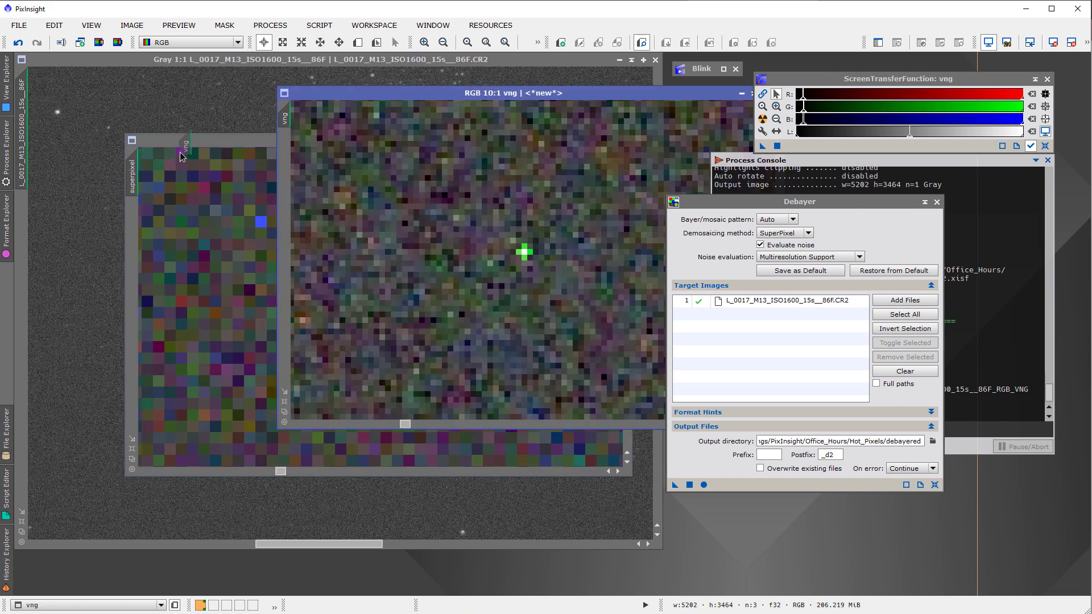
pyautogui.hscroll(-3, 142, 170)
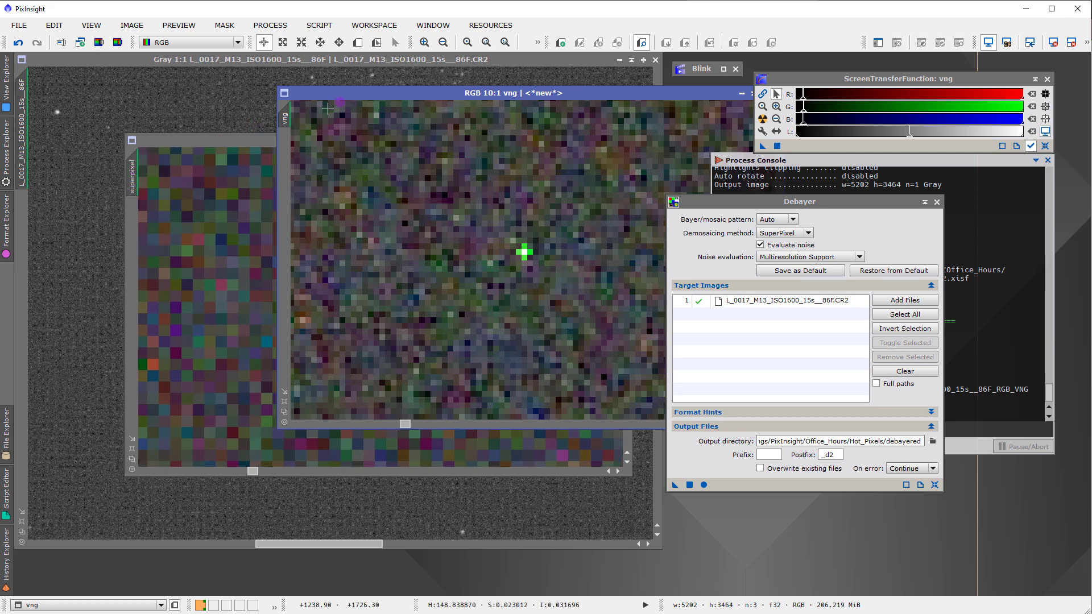
pyautogui.moveTo(346, 95); pyautogui.dragTo(209, 194)
pyautogui.moveTo(200, 157); pyautogui.dragTo(194, 148)
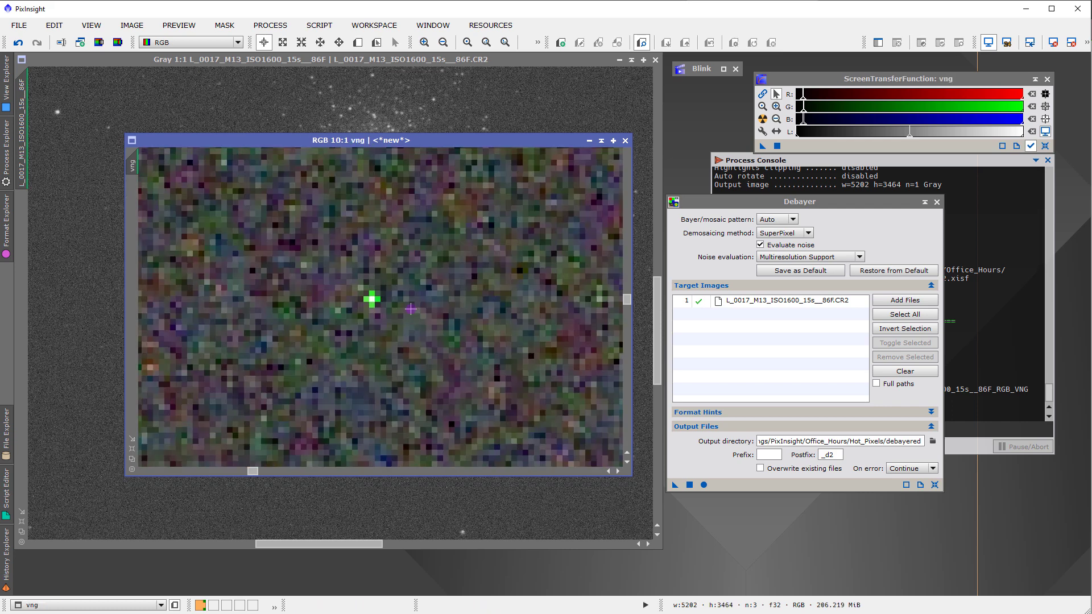
# - Alternate between the superpixel and vng images to compare how each renders the green hot pixel
pyautogui.hotkey('ctrl', 'Tab')
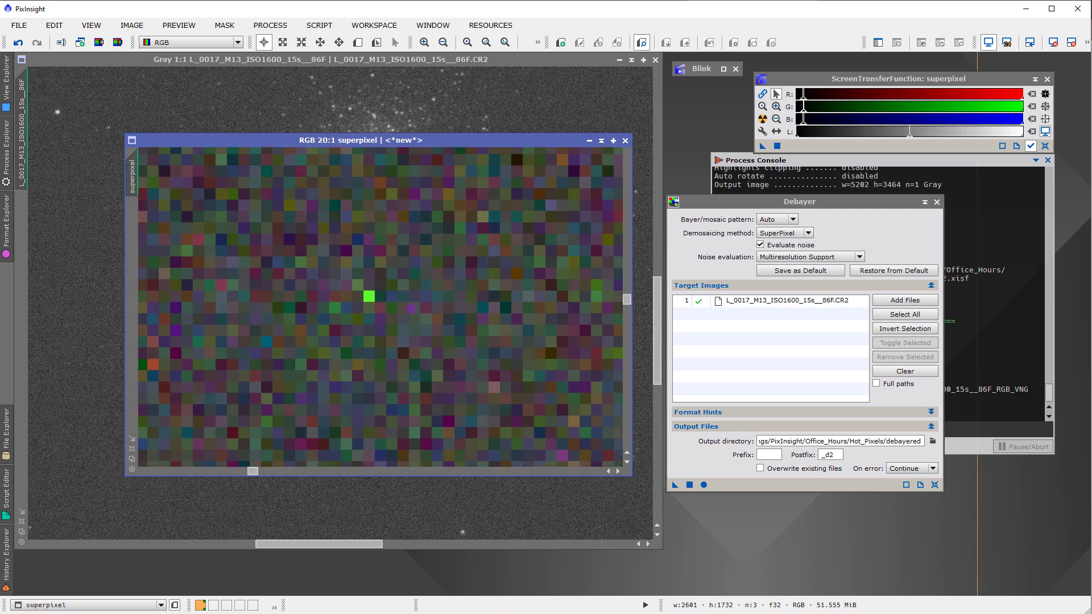
pyautogui.hotkey('ctrl', 'Tab')
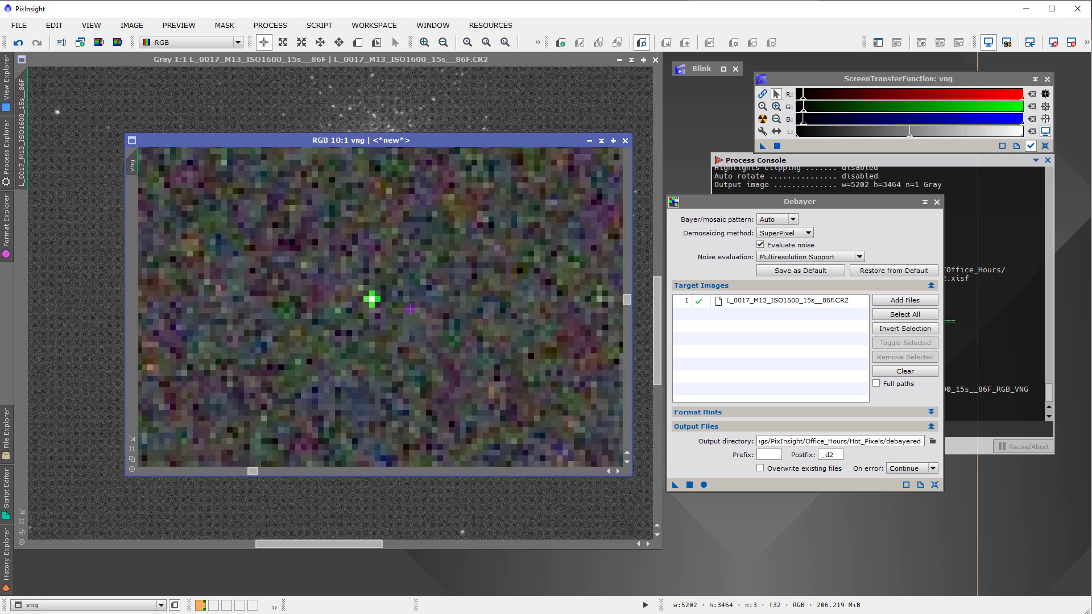
pyautogui.hotkey('ctrl', 'Tab')
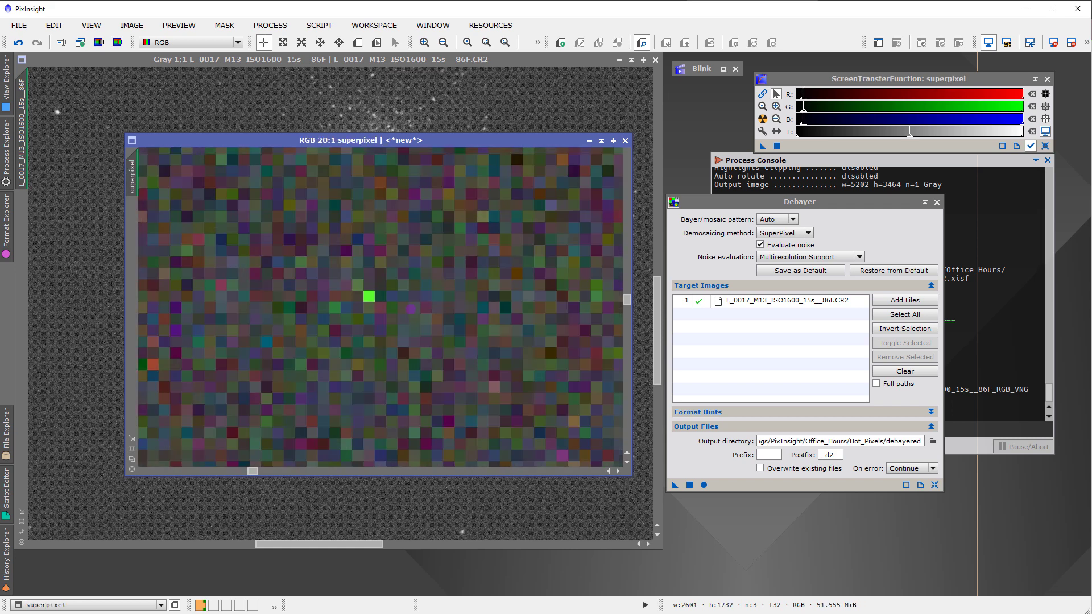
pyautogui.hotkey('ctrl', 'Tab')
pyautogui.hotkey('ctrl', 'Tab')
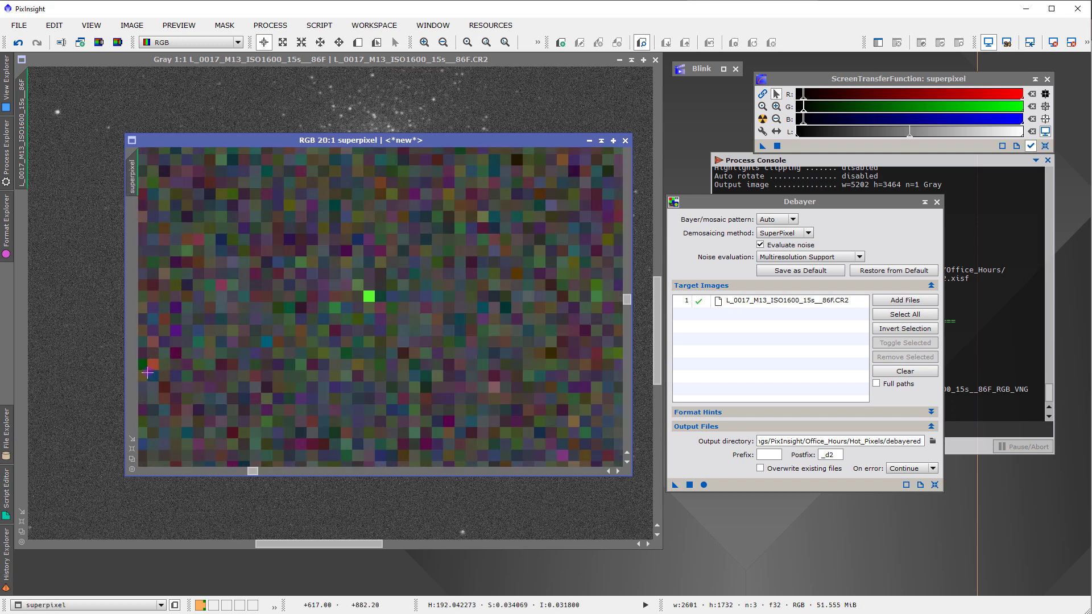
pyautogui.hotkey('ctrl', 'Tab')
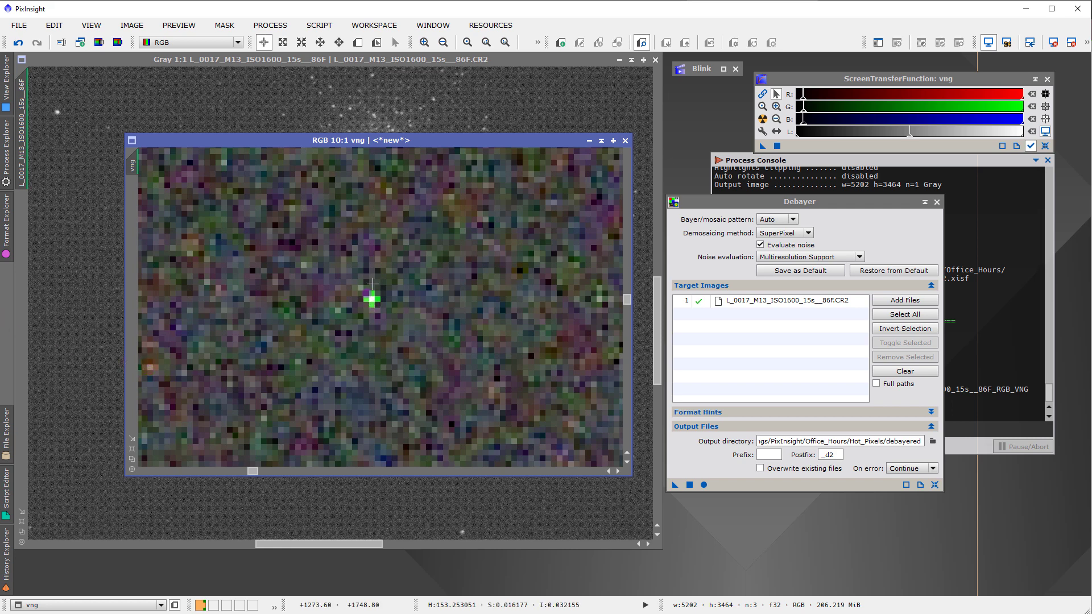
# - Move the vng window partly off the superpixel image and view its hot pixel area at 3:1
pyautogui.moveTo(366, 141); pyautogui.dragTo(315, 102)
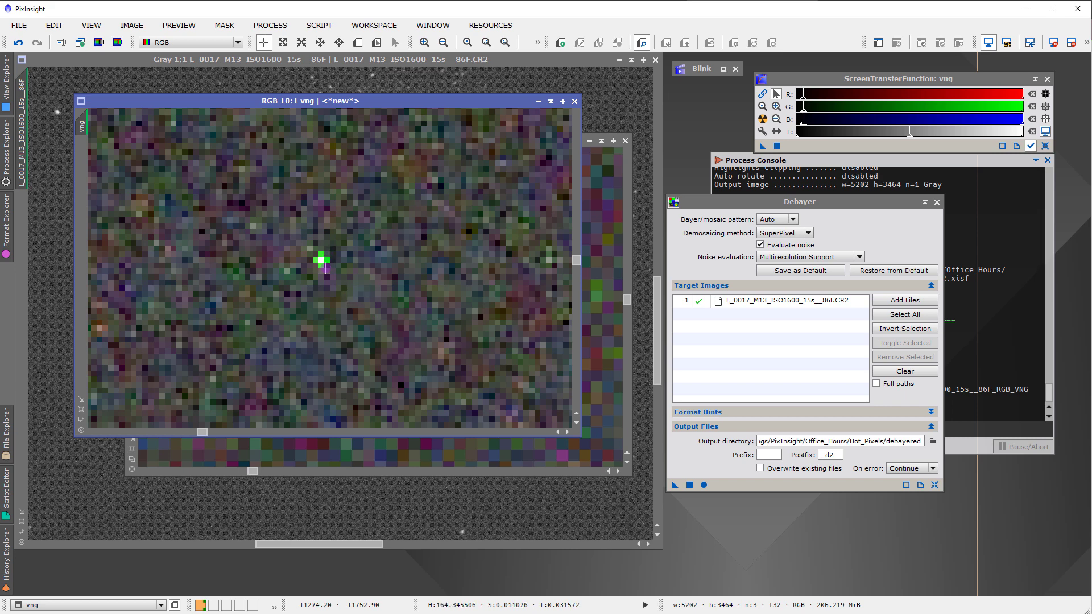
pyautogui.scroll(-5, 340, 307)
pyautogui.scroll(-2, 340, 307)
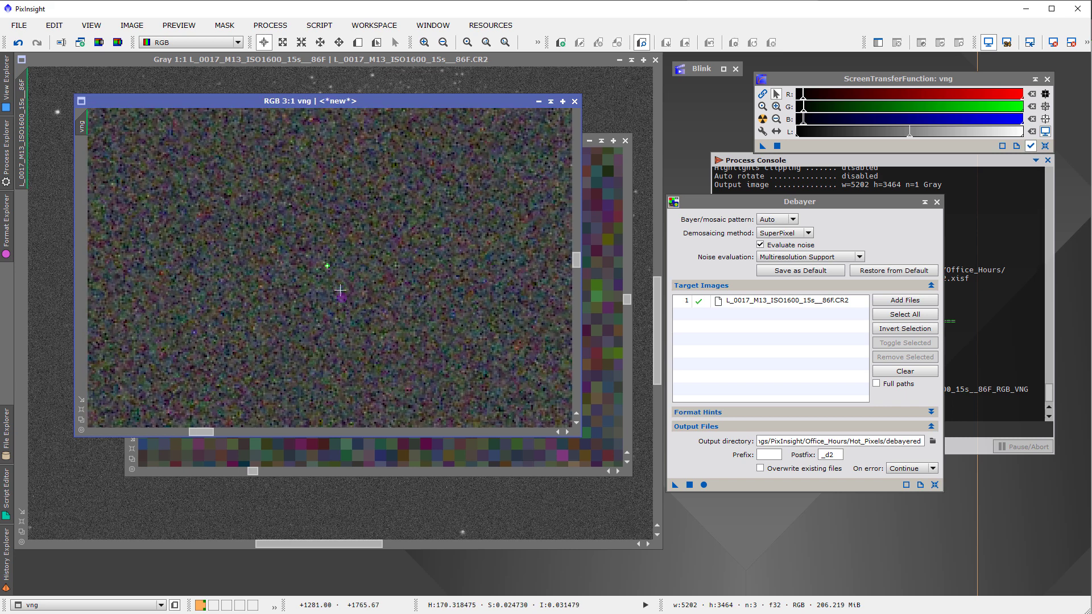
pyautogui.moveTo(203, 432)
pyautogui.mouseDown()
pyautogui.moveTo(304, 449)
pyautogui.moveTo(203, 447)
pyautogui.mouseUp()
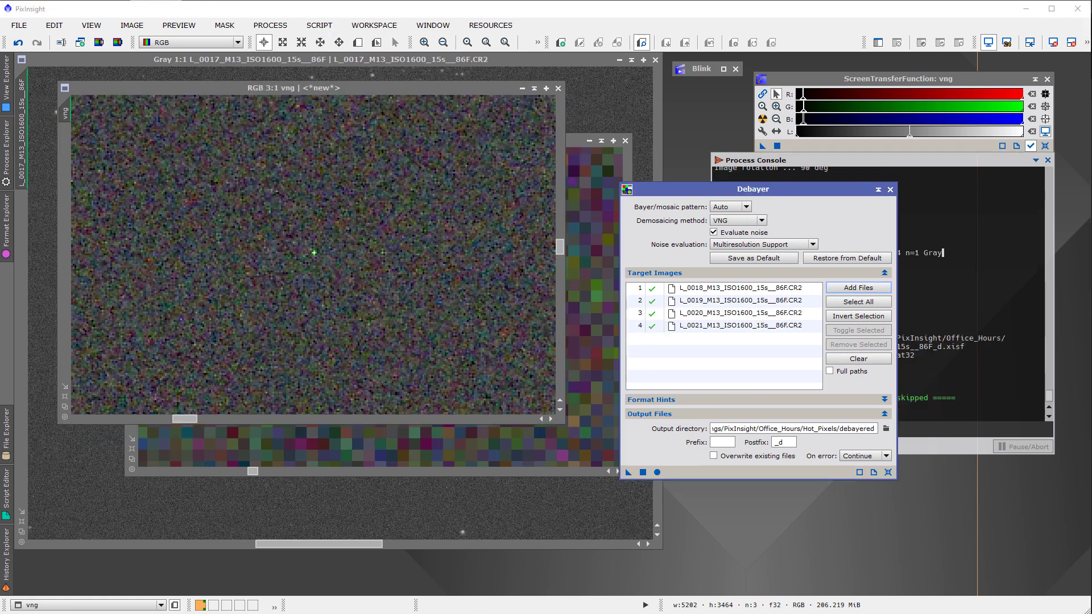
# - Open the StarAlignment process and set its reference image source to File
pyautogui.click(278, 27)
pyautogui.moveTo(301, 43)
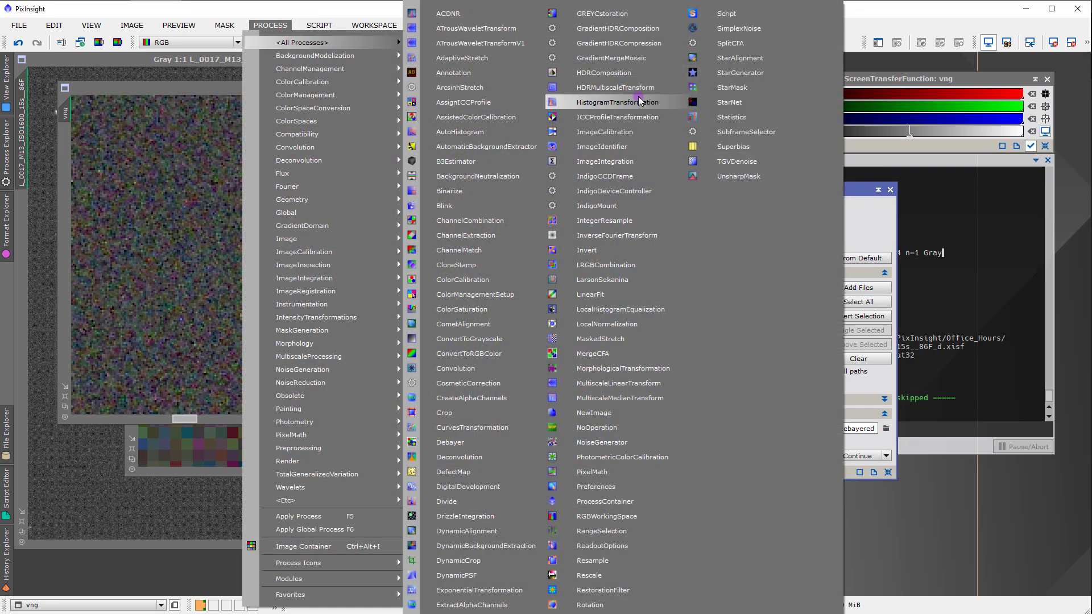
pyautogui.click(734, 58)
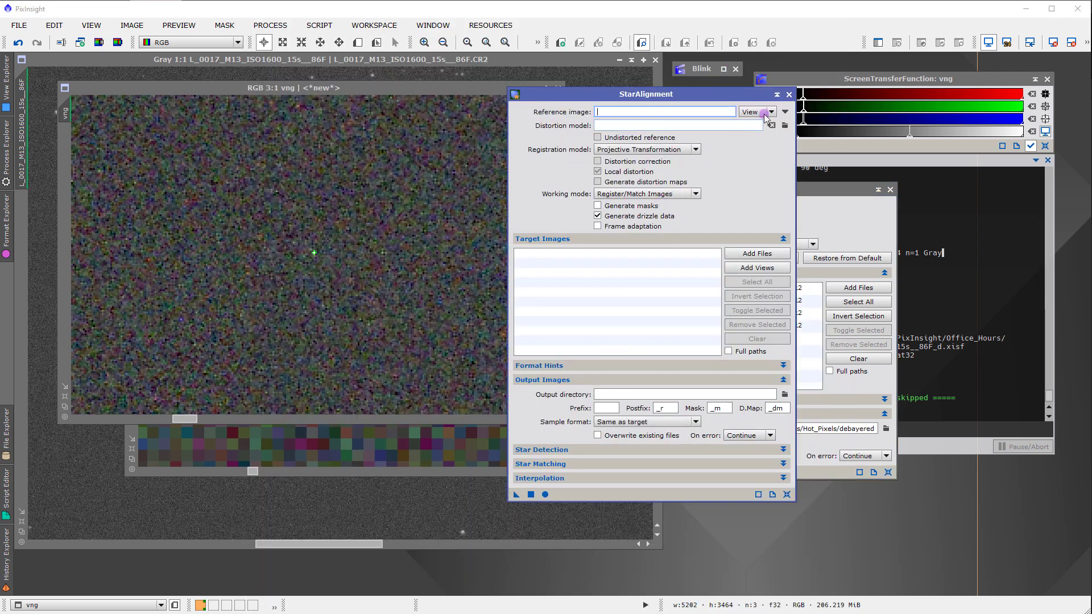
pyautogui.click(772, 113)
pyautogui.click(748, 122)
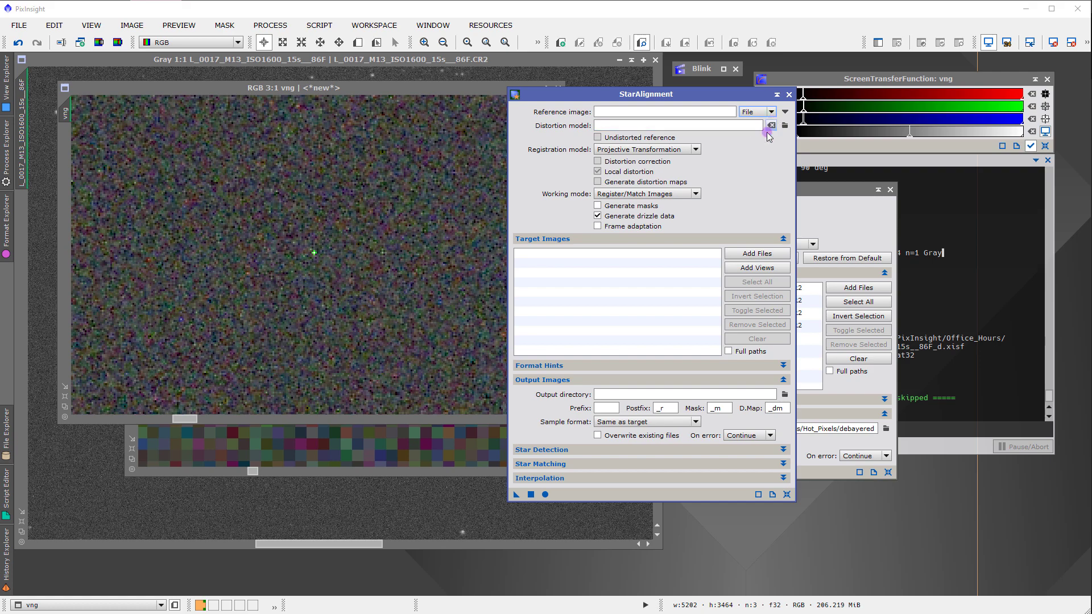
# - Set L_0017_M13_ISO1600_15s__86F.CR2 as the reference image and turn off drizzle data generation
pyautogui.click(785, 112)
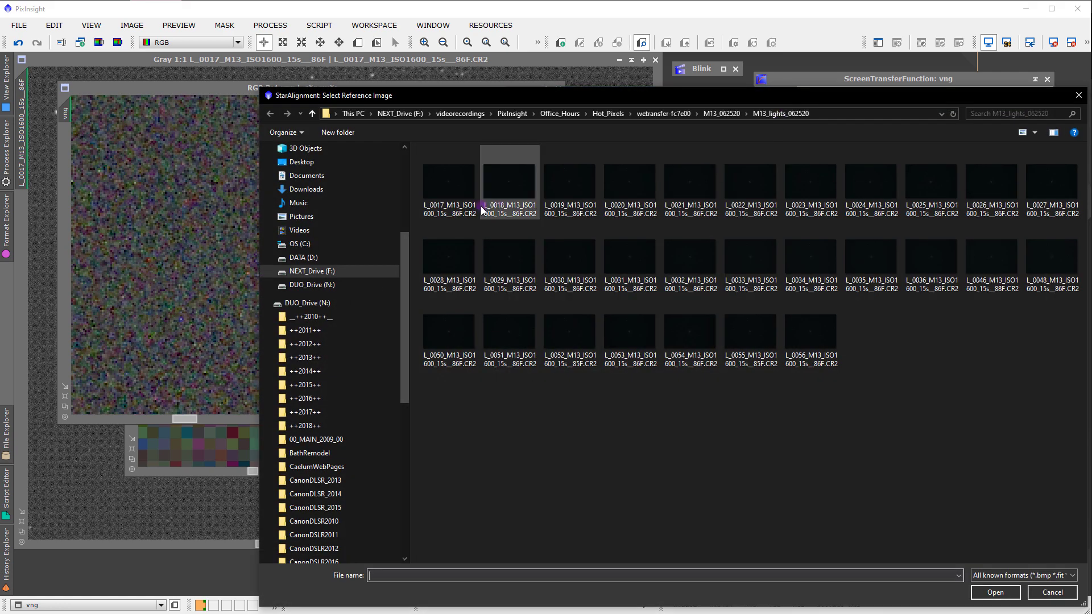
pyautogui.click(449, 185)
pyautogui.click(976, 594)
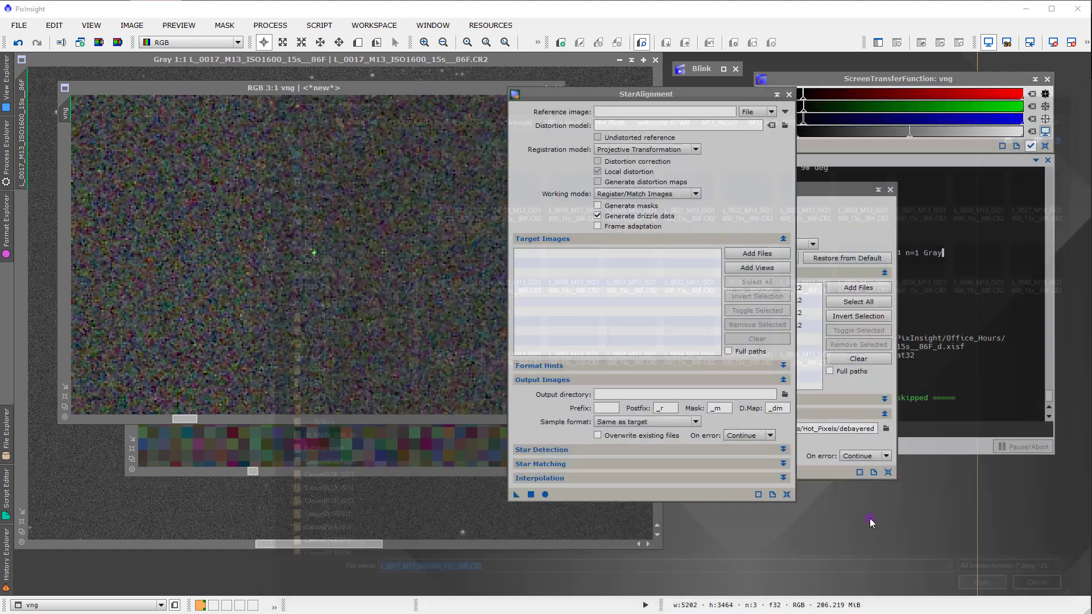
pyautogui.click(613, 215)
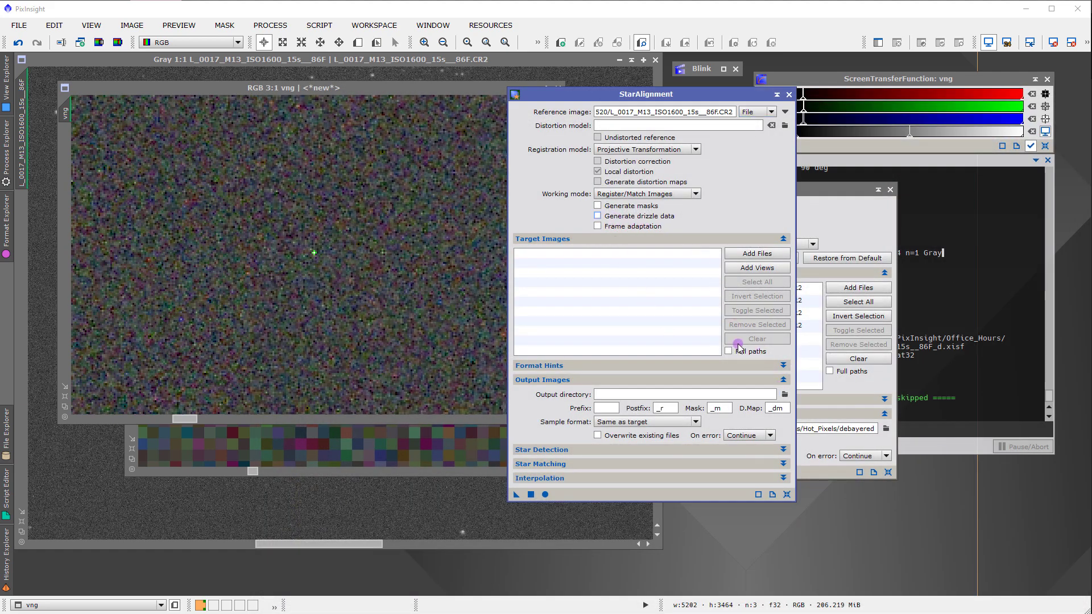
# - Add the raw CR2 frames L_0017 through L_0021 from M13_lights_062520 as target images
pyautogui.click(757, 254)
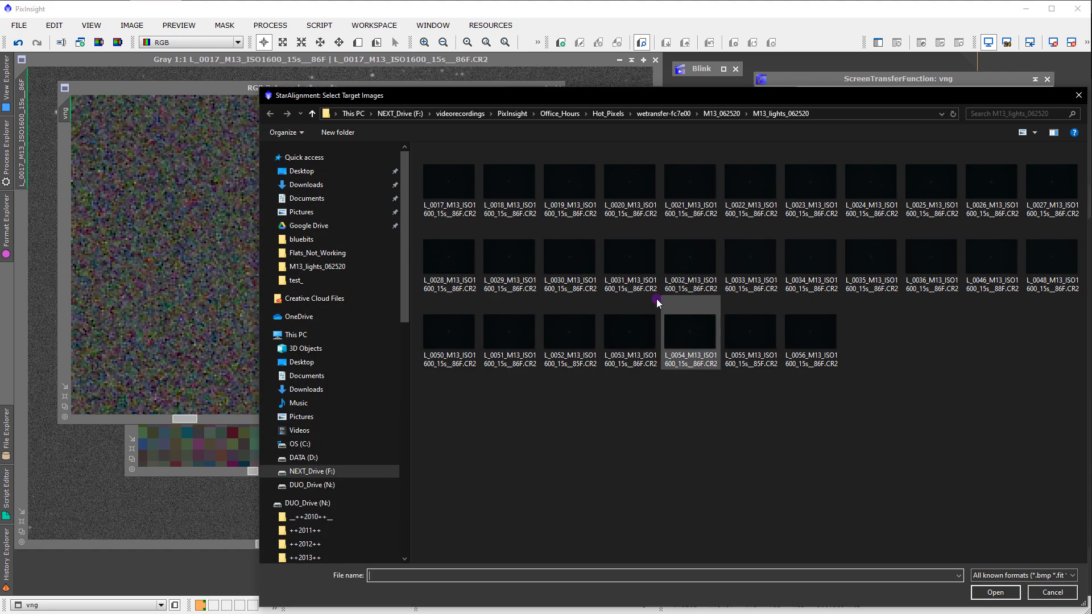
pyautogui.click(451, 191)
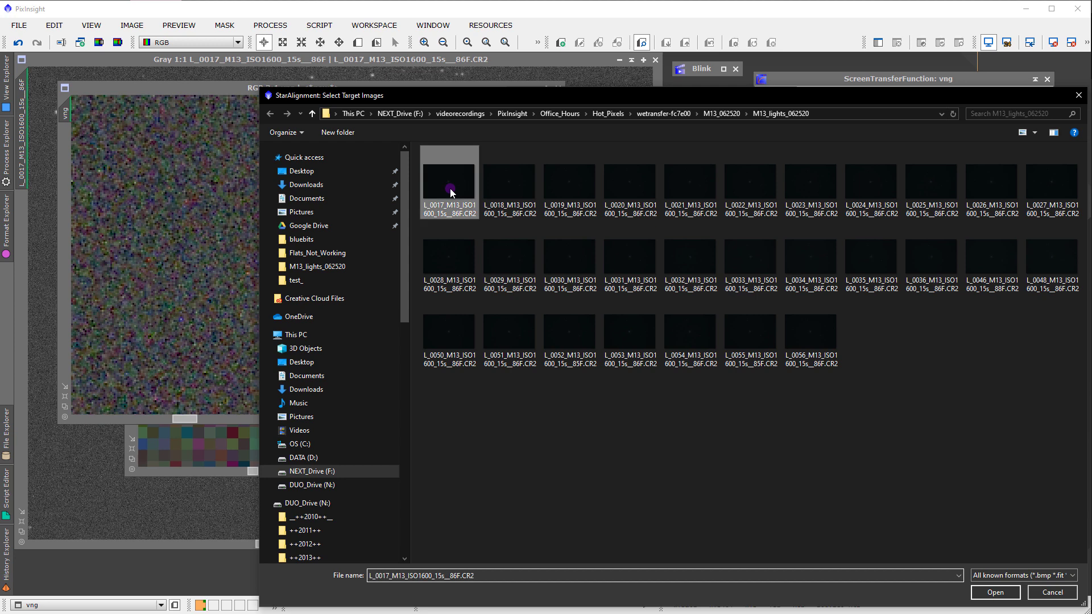
pyautogui.keyDown('shift'); pyautogui.click(684, 208); pyautogui.keyUp('shift')
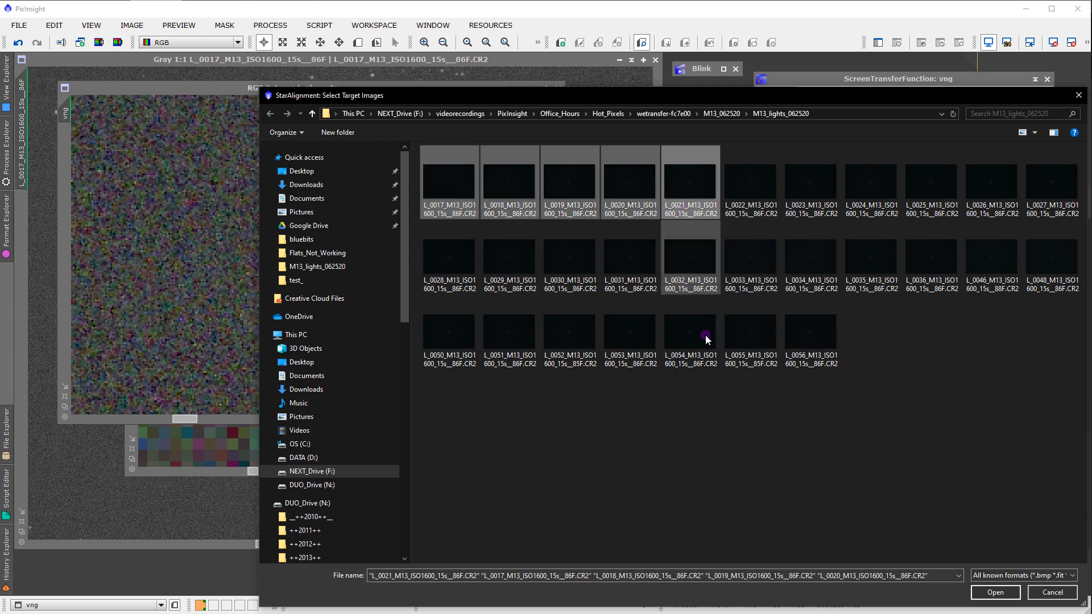
pyautogui.click(995, 593)
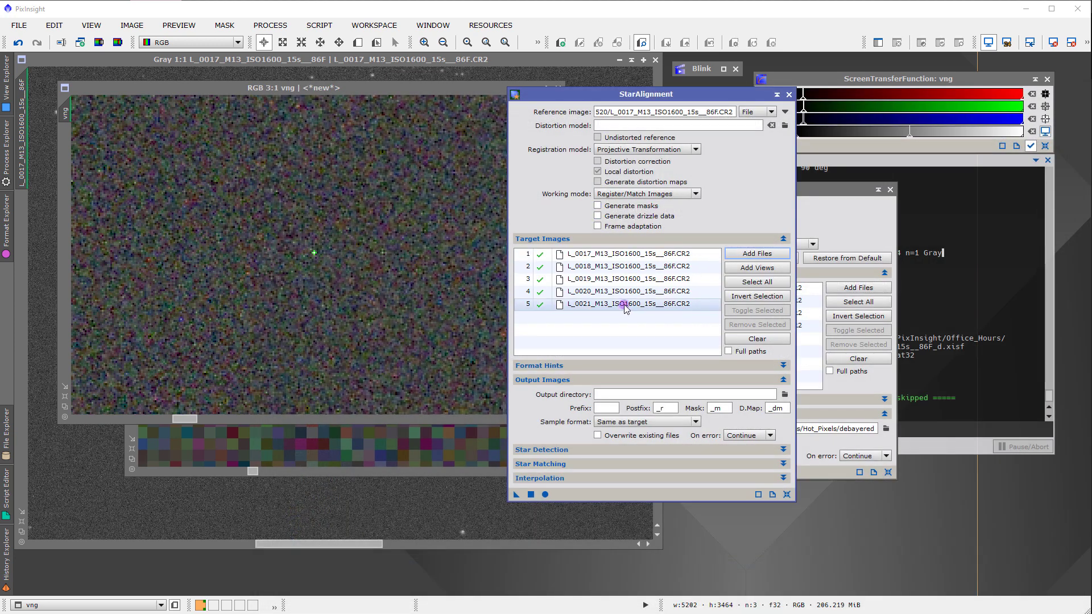
# - Change the reference image to L_0017_M13_ISO1600_15s__86F_d.xisf from the debayered folder
pyautogui.click(785, 115)
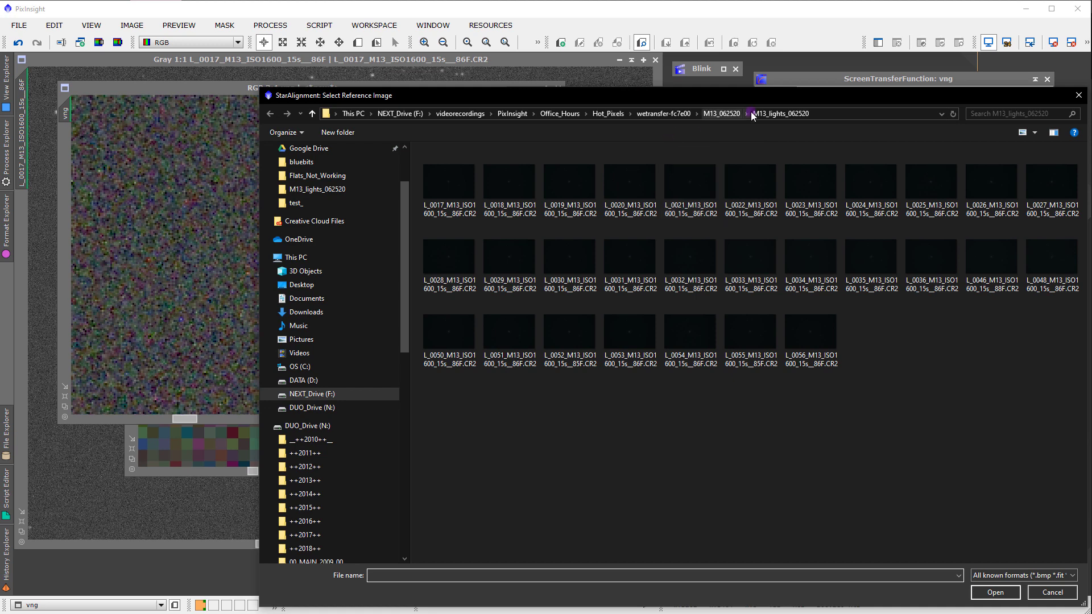
pyautogui.click(722, 113)
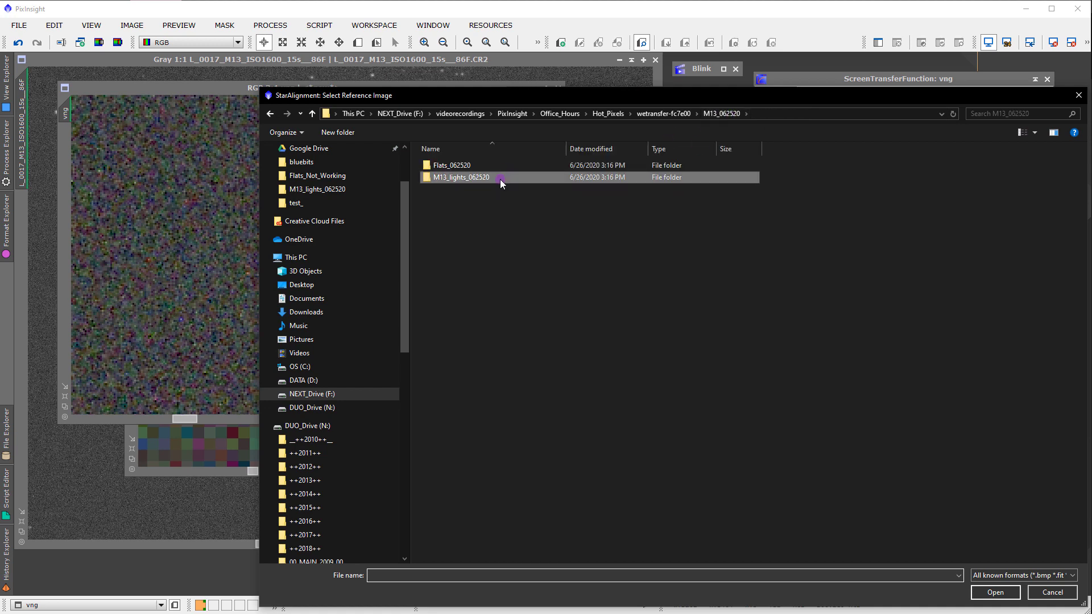
pyautogui.doubleClick(500, 179)
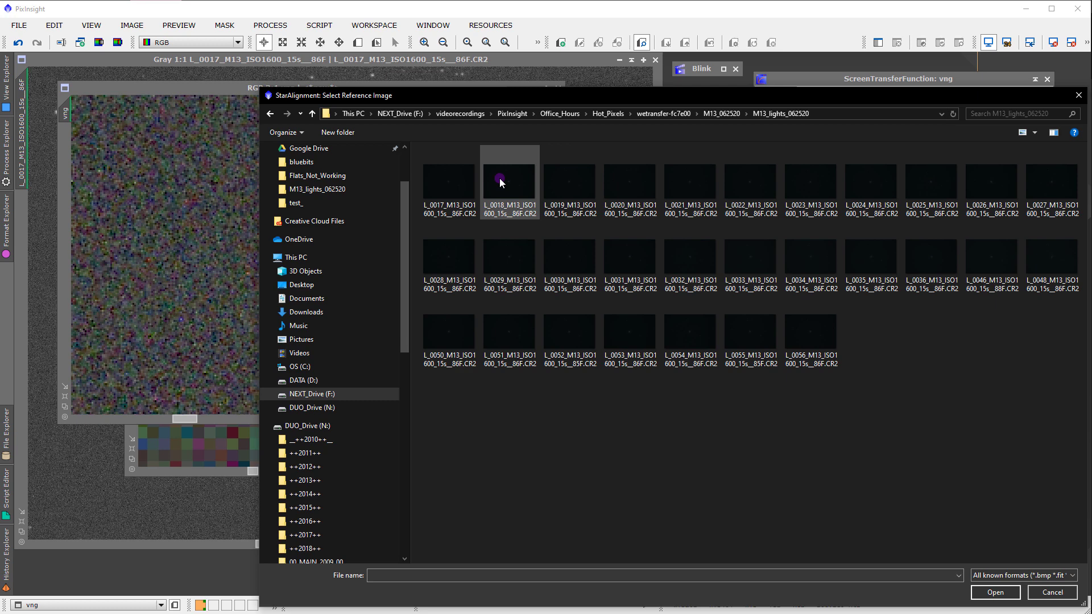
pyautogui.hotkey('alt', 'Left')
pyautogui.click(518, 165)
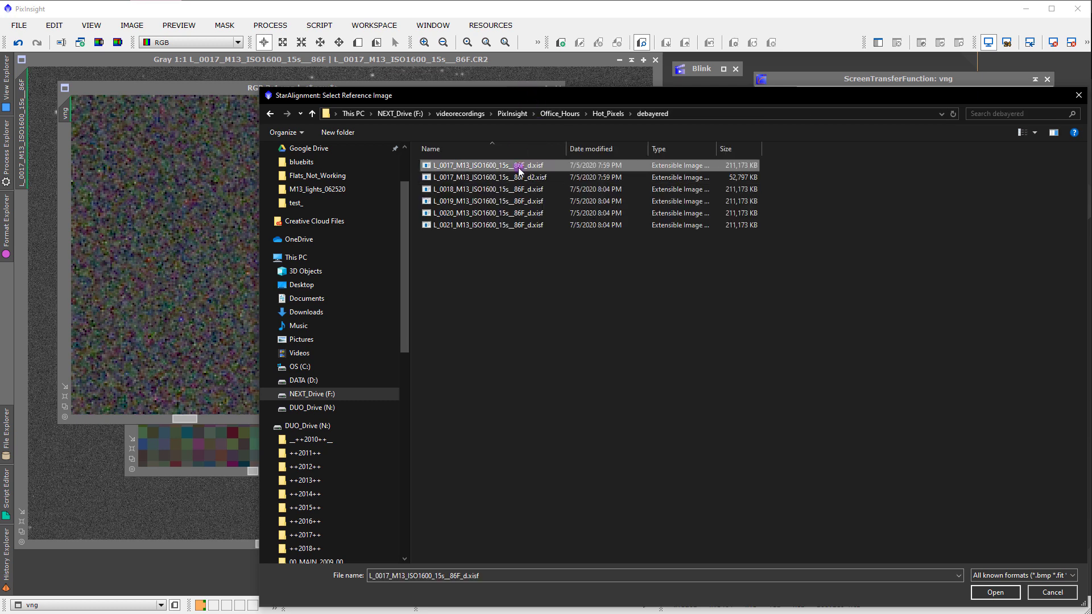
pyautogui.click(995, 592)
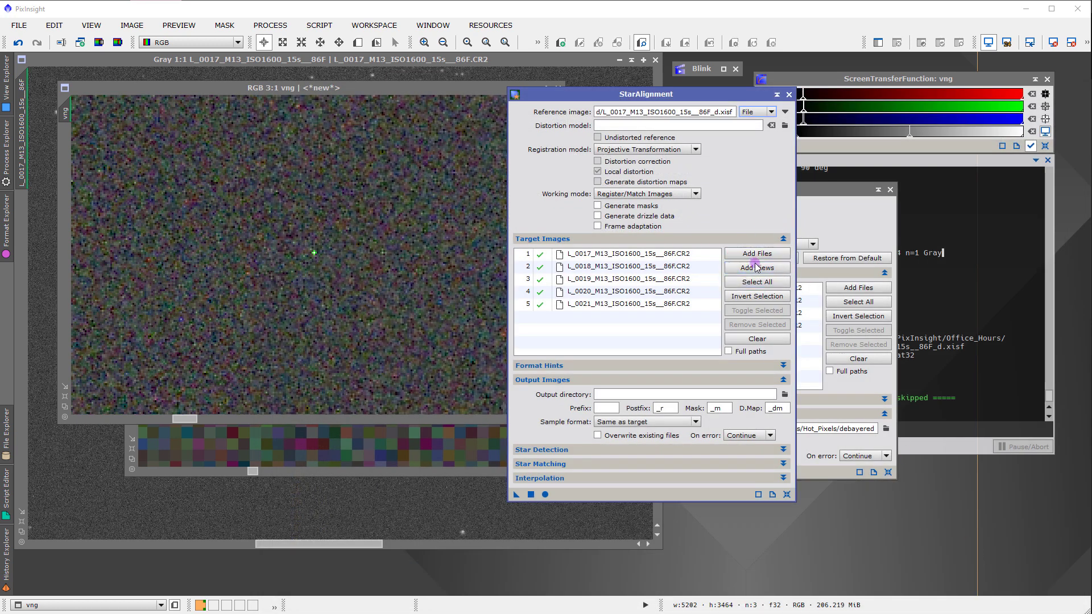
# - Replace the target images with the debayered _d.xisf frames L_0017 through L_0021, leaving out the L_0017 _d2 file
pyautogui.click(757, 339)
pyautogui.click(757, 253)
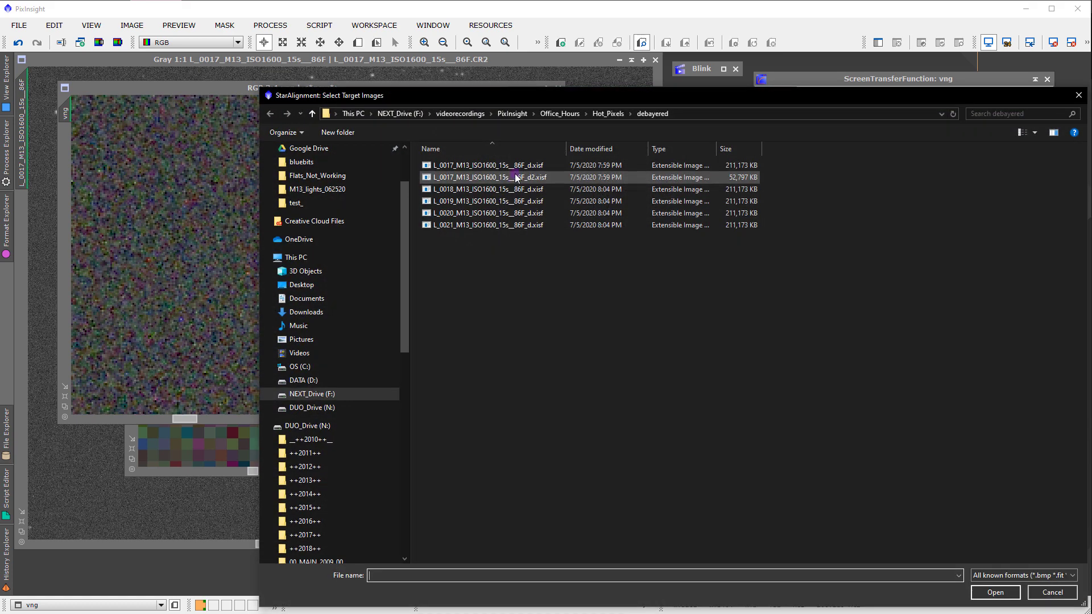
pyautogui.click(514, 166)
pyautogui.keyDown('ctrl'); pyautogui.click(526, 190); pyautogui.keyUp('ctrl')
pyautogui.keyDown('ctrl'); pyautogui.click(526, 201); pyautogui.keyUp('ctrl')
pyautogui.keyDown('ctrl'); pyautogui.click(524, 214); pyautogui.keyUp('ctrl')
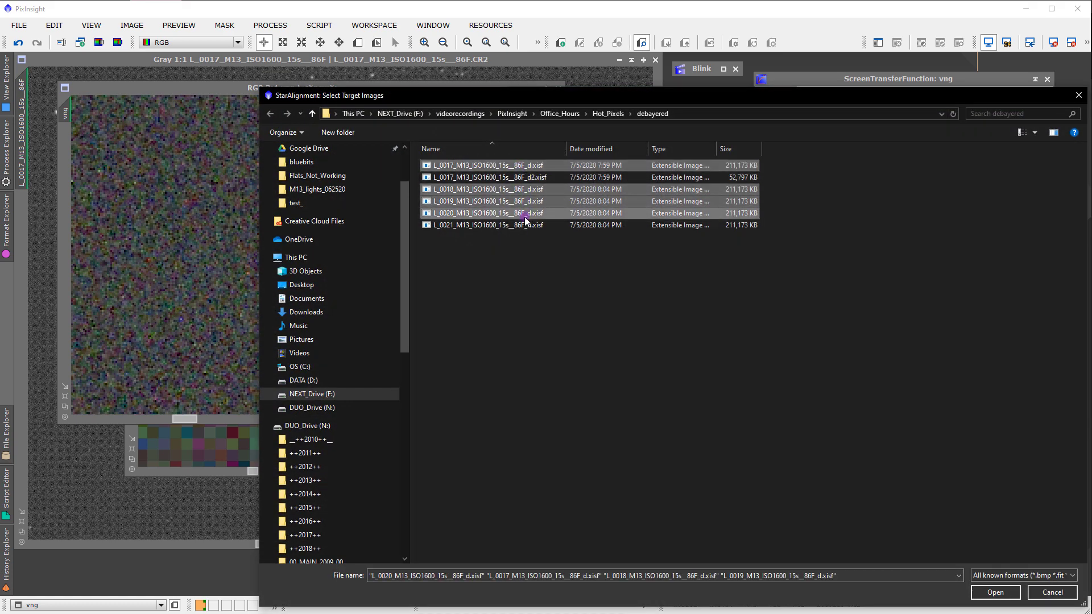
pyautogui.keyDown('ctrl'); pyautogui.click(526, 226); pyautogui.keyUp('ctrl')
pyautogui.click(988, 593)
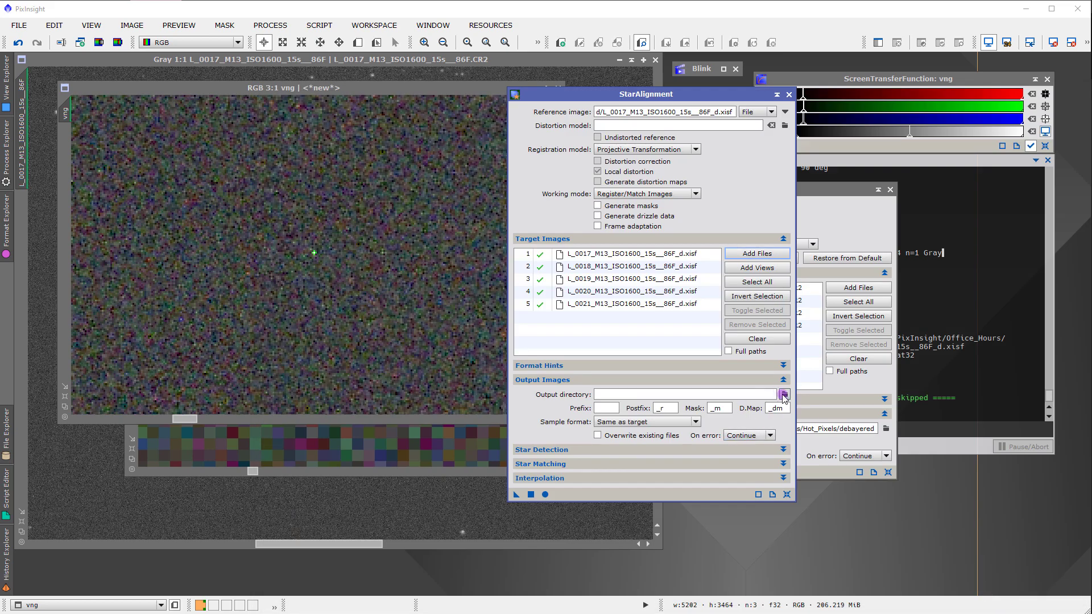
# - Create a folder named registered inside debayered, set it as the output directory, and run StarAlignment on the target frames
pyautogui.click(784, 395)
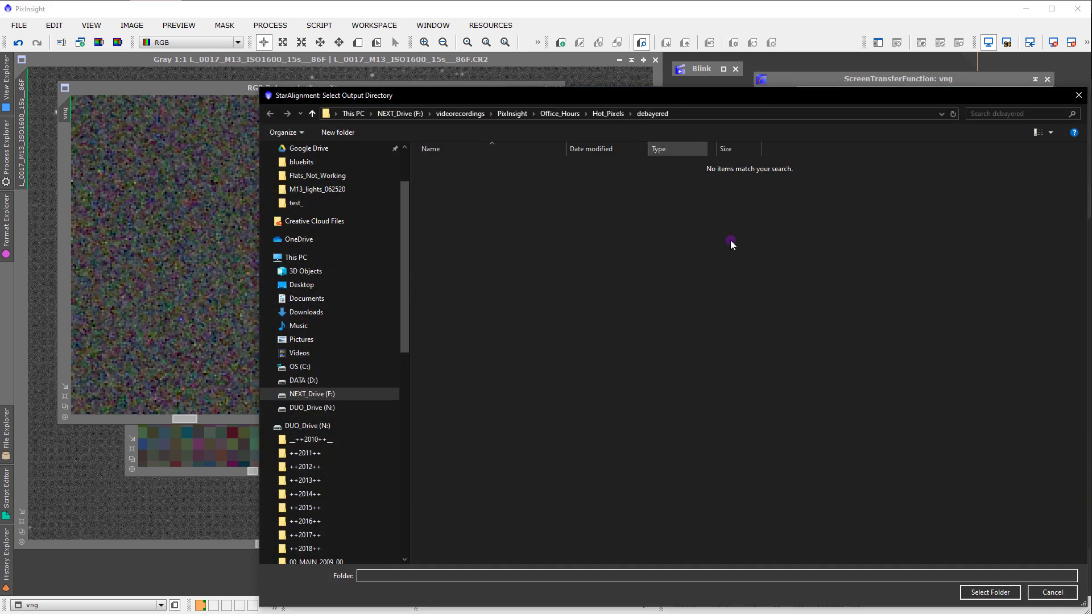
pyautogui.rightClick(607, 315)
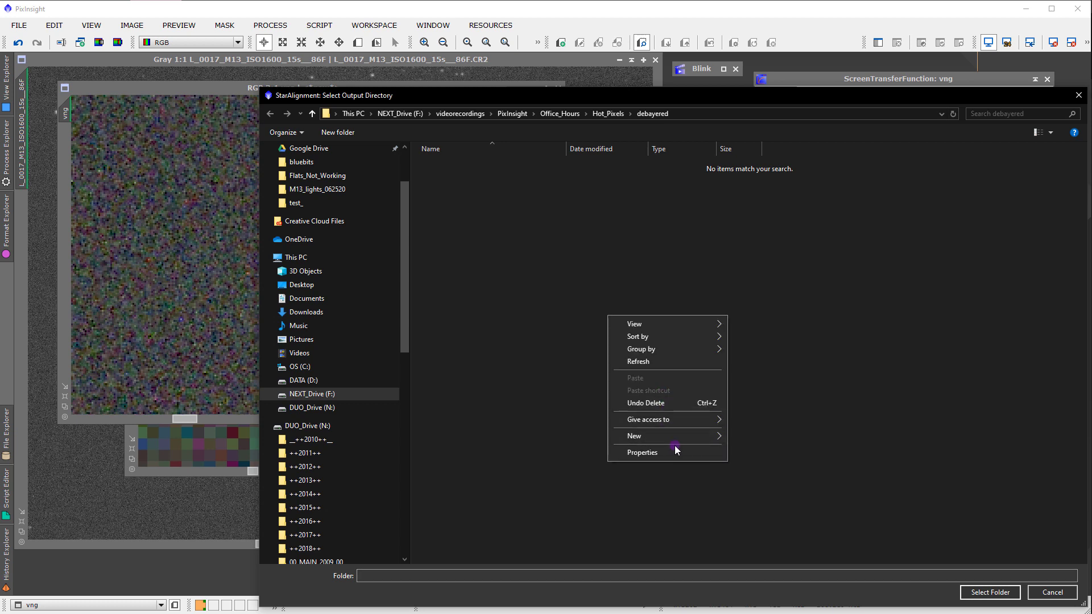
pyautogui.moveTo(677, 436)
pyautogui.click(748, 441)
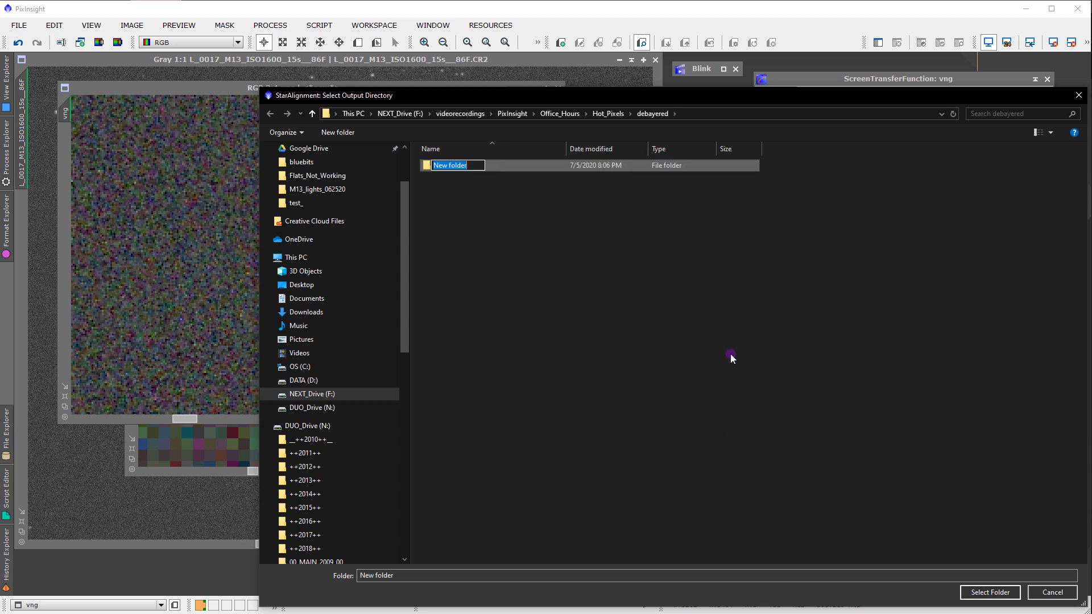
pyautogui.write('registered')
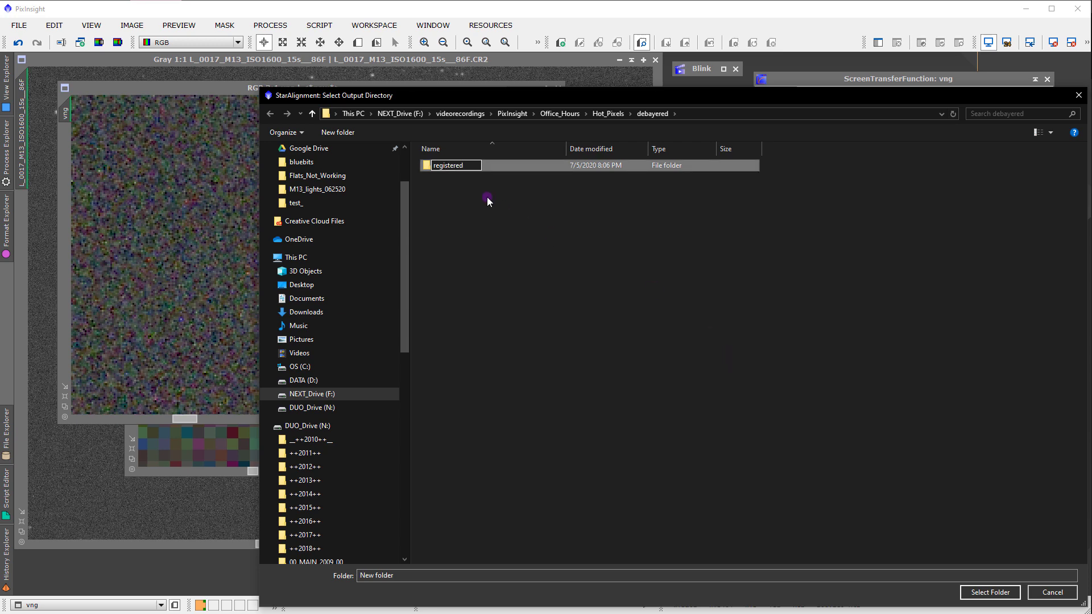
pyautogui.click(487, 200)
pyautogui.doubleClick(438, 167)
pyautogui.click(990, 592)
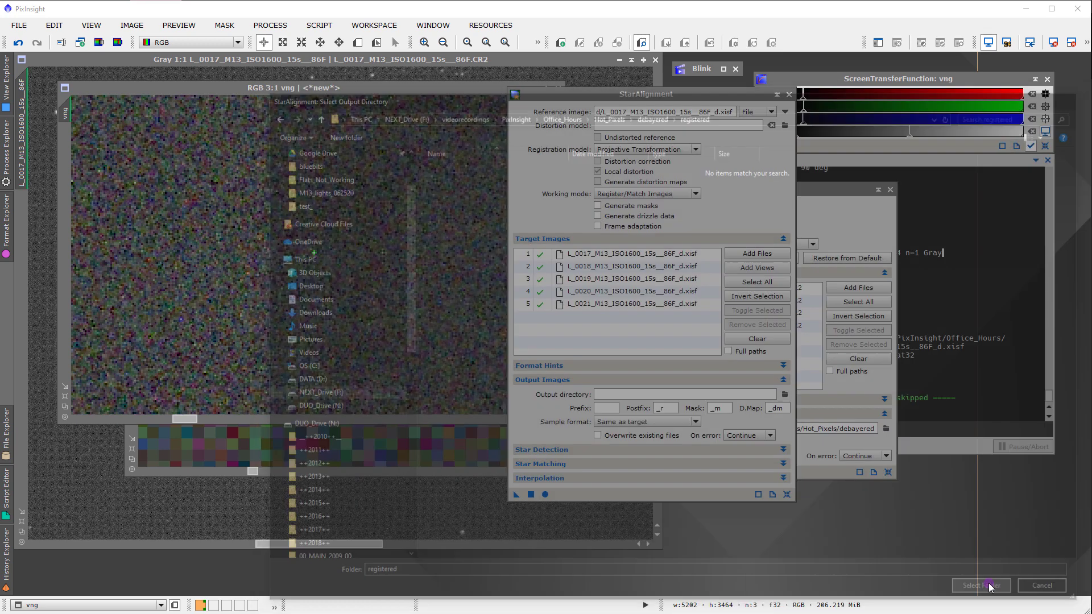
pyautogui.click(545, 494)
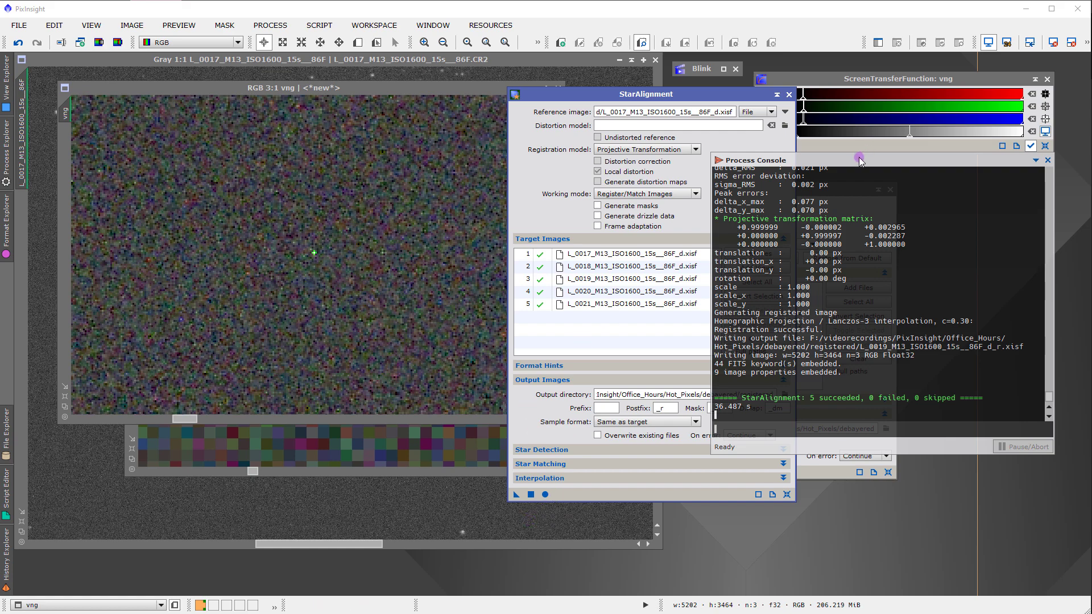
pyautogui.moveTo(860, 161); pyautogui.dragTo(795, 221)
# - Load all five _d_r.xisf frames from the registered folder into Blink and apply an automatic histogram stretch
pyautogui.moveTo(694, 66)
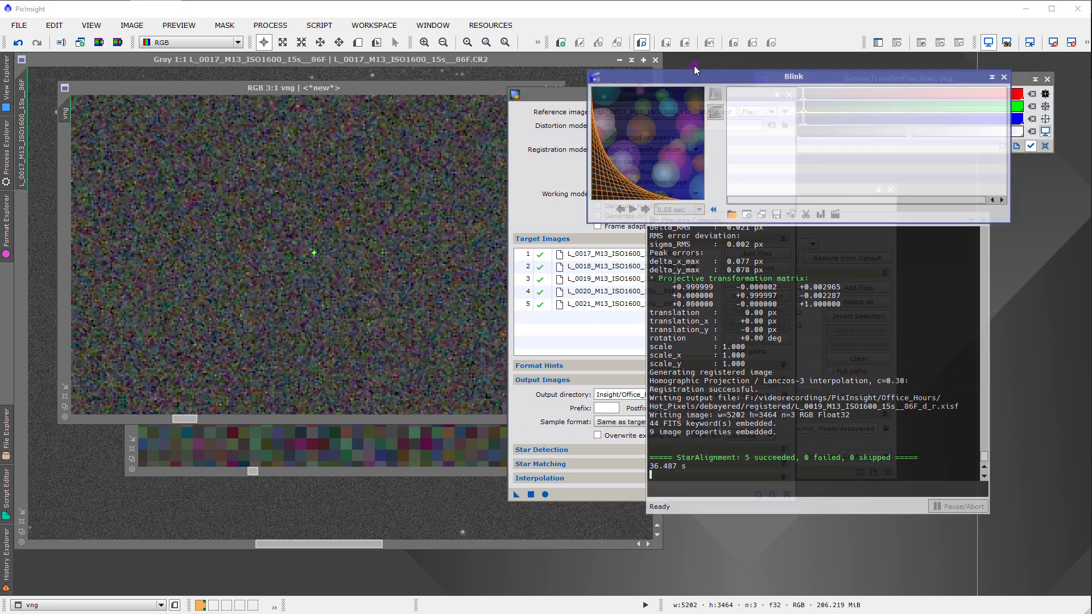
pyautogui.click(722, 211)
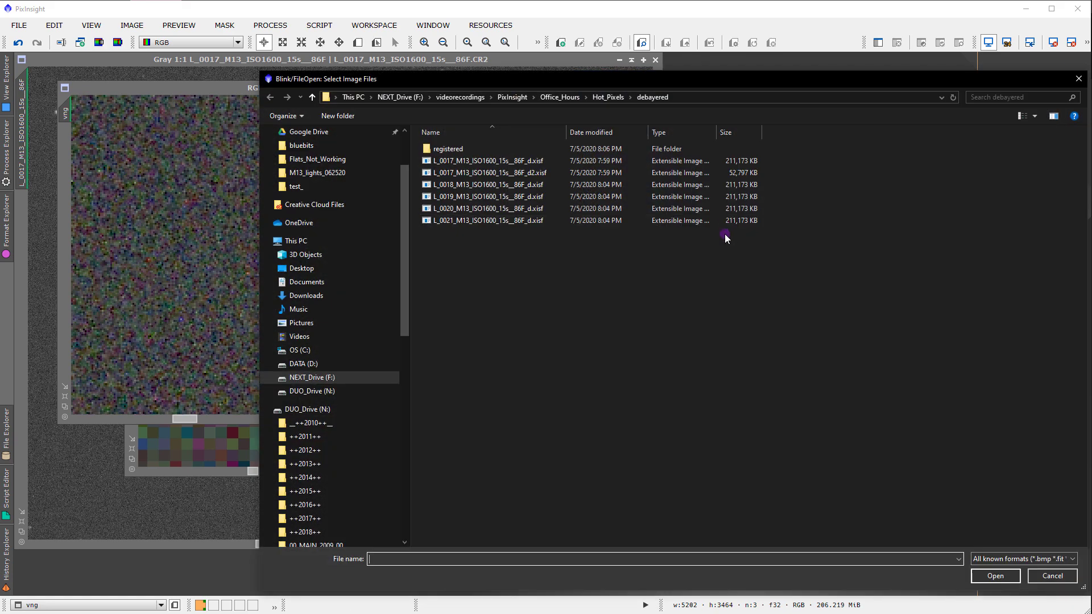
pyautogui.doubleClick(495, 149)
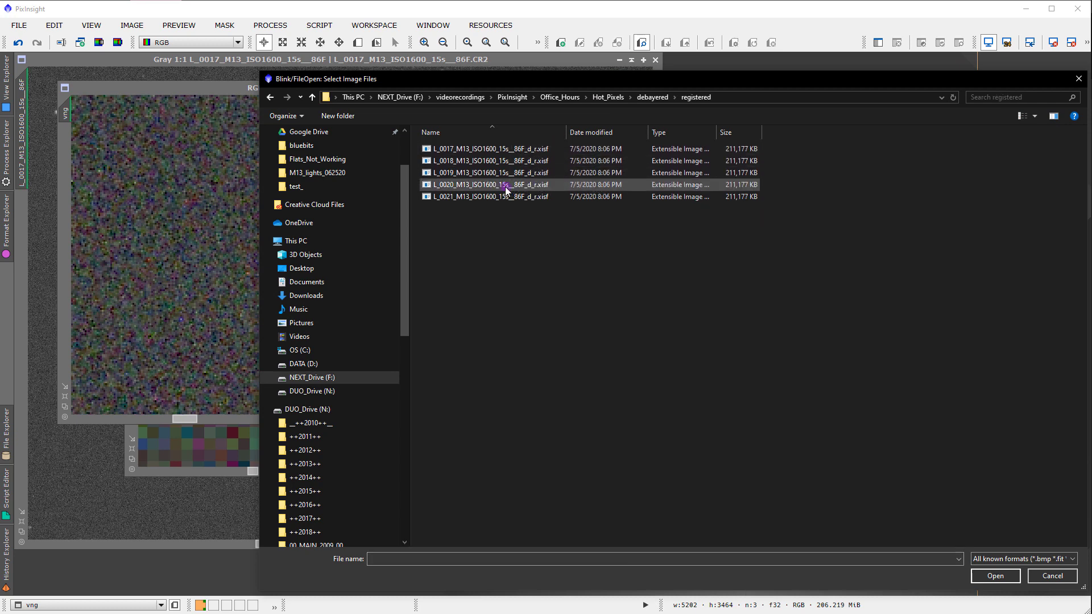
pyautogui.click(506, 185)
pyautogui.hotkey('ctrl', 'a')
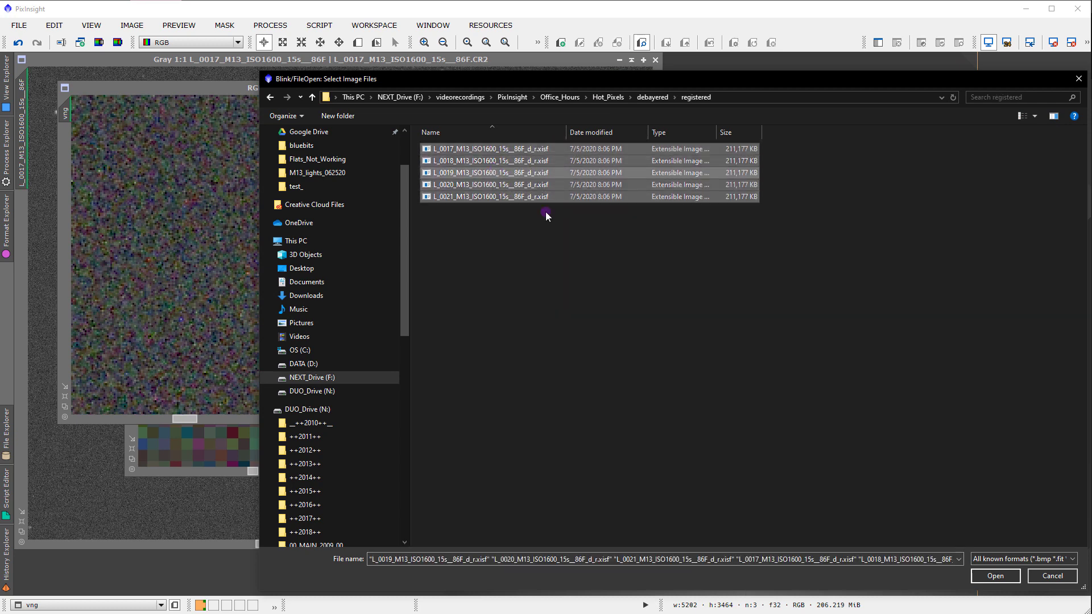
pyautogui.click(1002, 580)
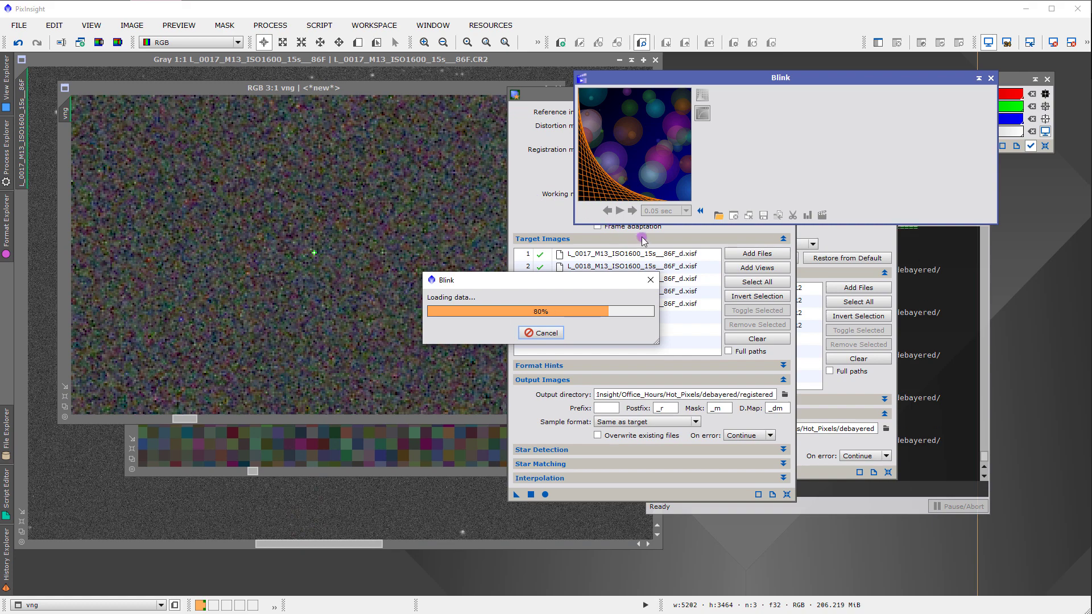
pyautogui.click(703, 97)
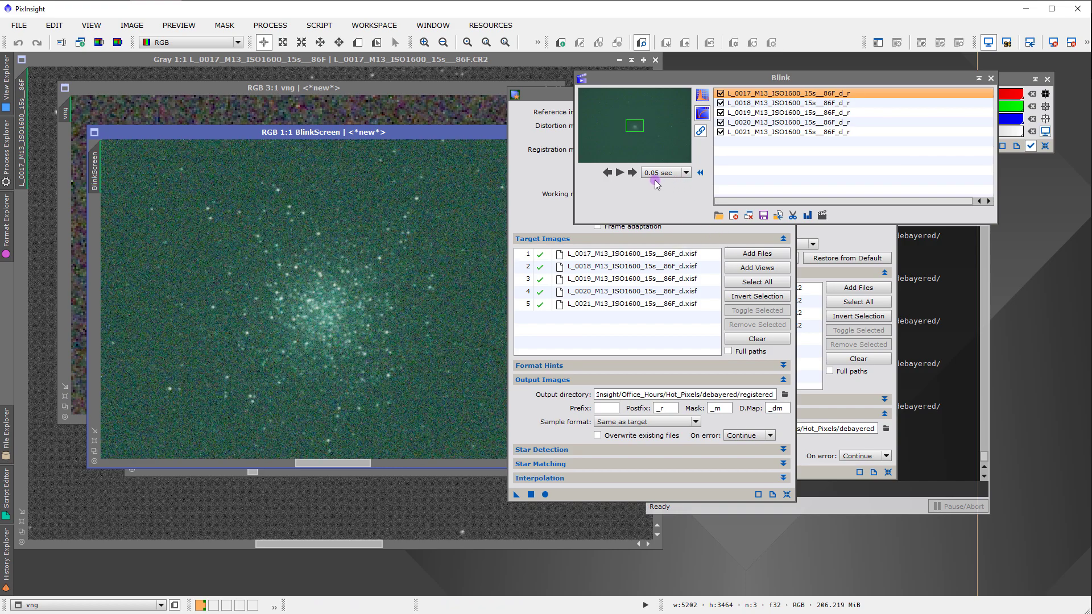
# - Advance through the registered frames in Blink to L_0021, checking whether the stars line up between frames
pyautogui.click(632, 173)
pyautogui.click(632, 172)
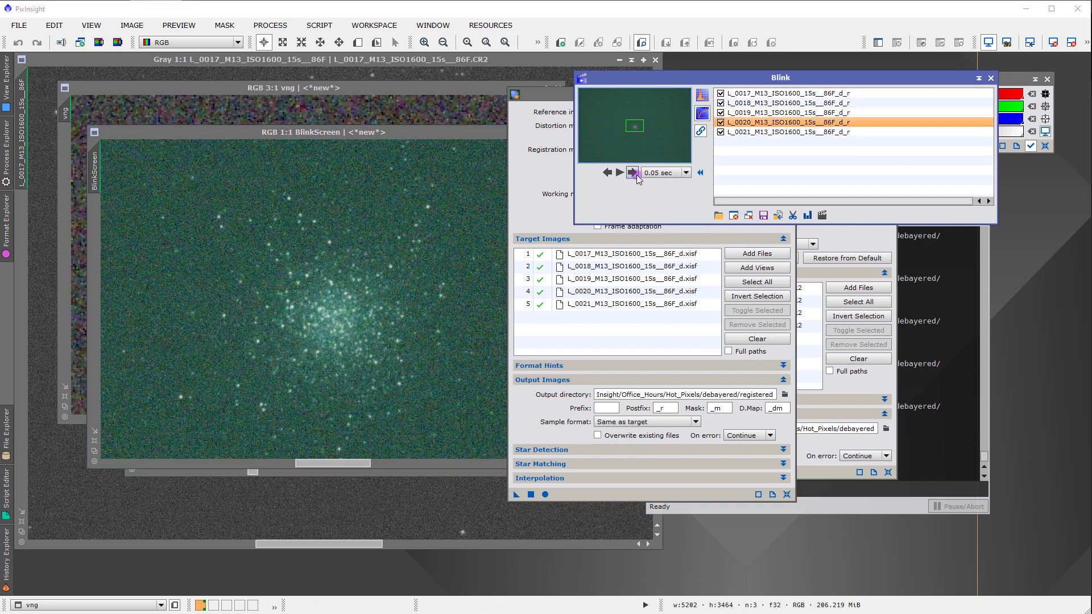
pyautogui.click(636, 174)
# - Examine the StarAlignment log in the Process Console, highlighting the completion summary and the translation_x line for frame L_0020
pyautogui.click(935, 354)
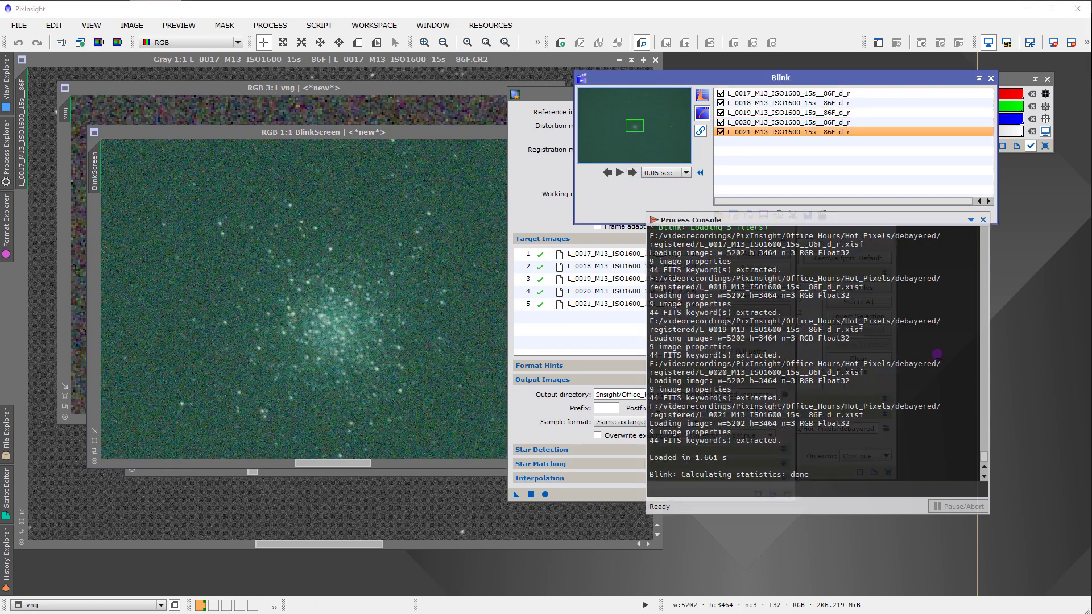
pyautogui.moveTo(709, 221); pyautogui.dragTo(622, 225)
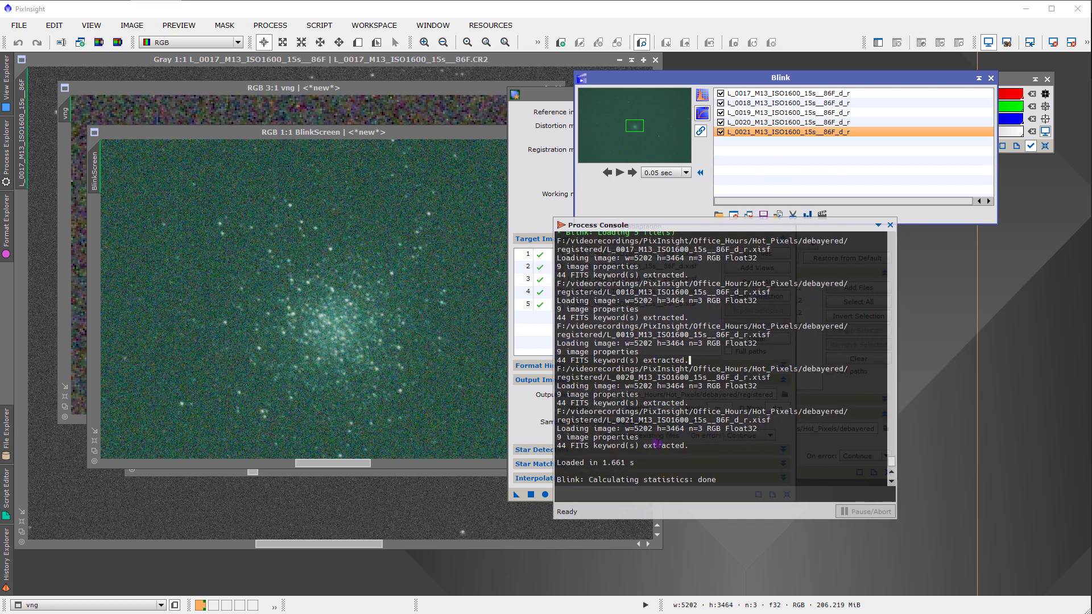
pyautogui.scroll(6, 658, 449)
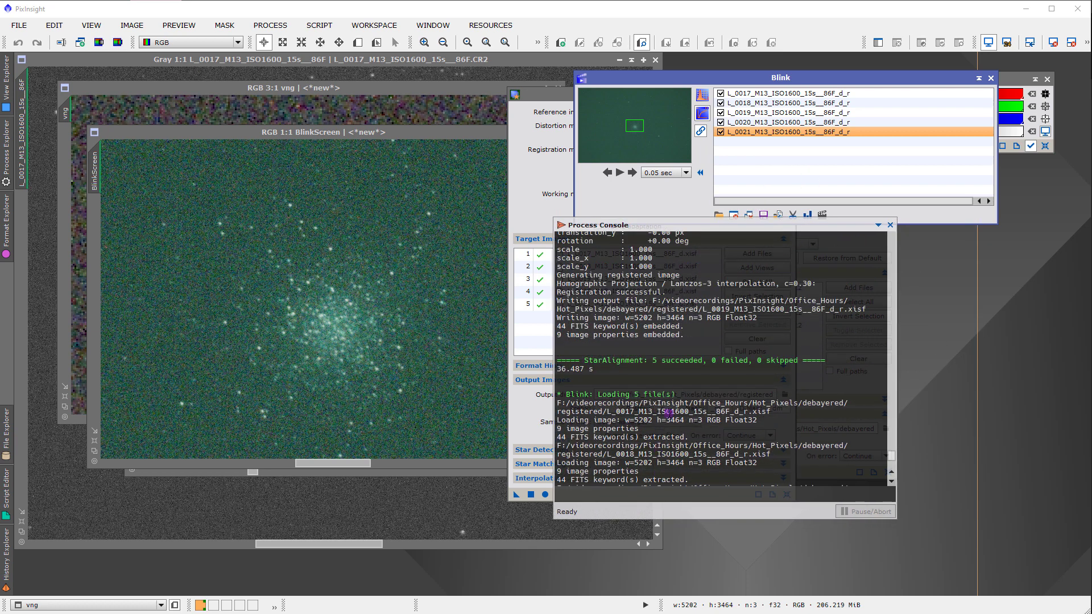
pyautogui.scroll(4, 678, 392)
pyautogui.scroll(-4, 678, 393)
pyautogui.moveTo(649, 361); pyautogui.dragTo(595, 370)
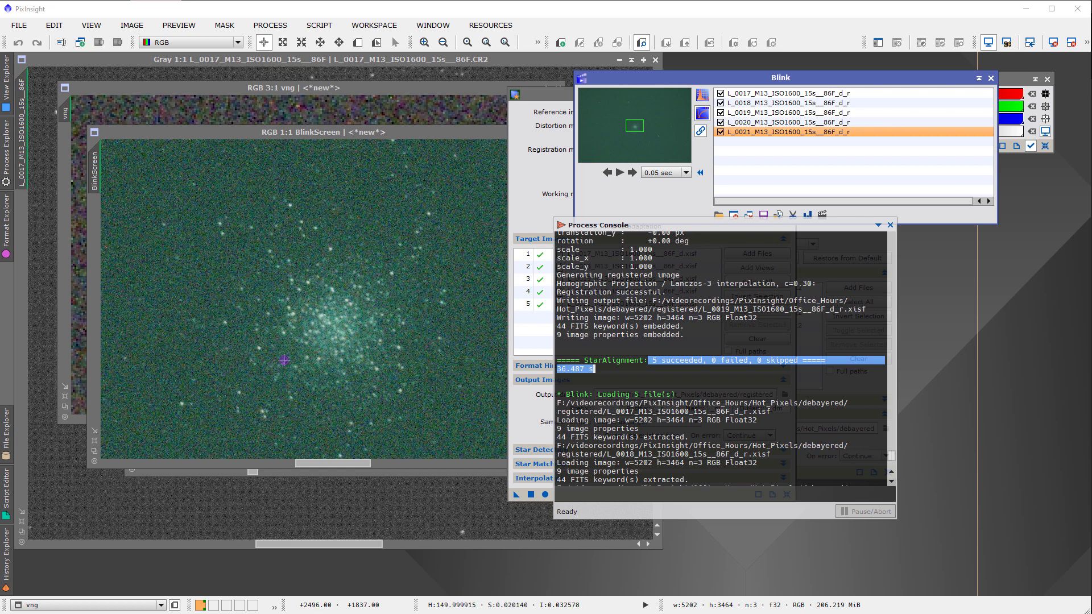
pyautogui.scroll(15, 711, 311)
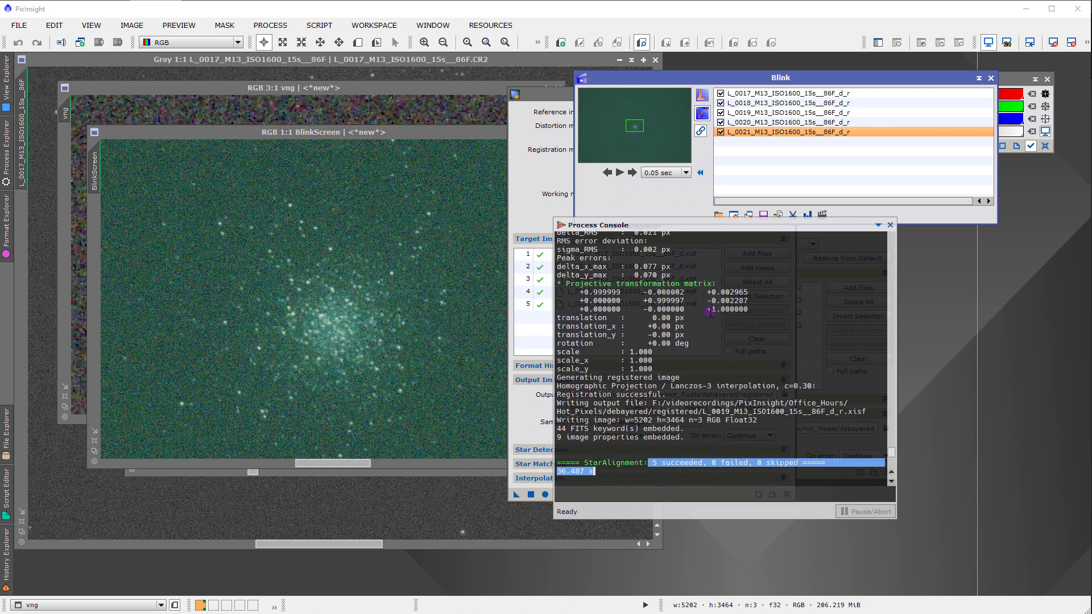
pyautogui.scroll(-10, 726, 406)
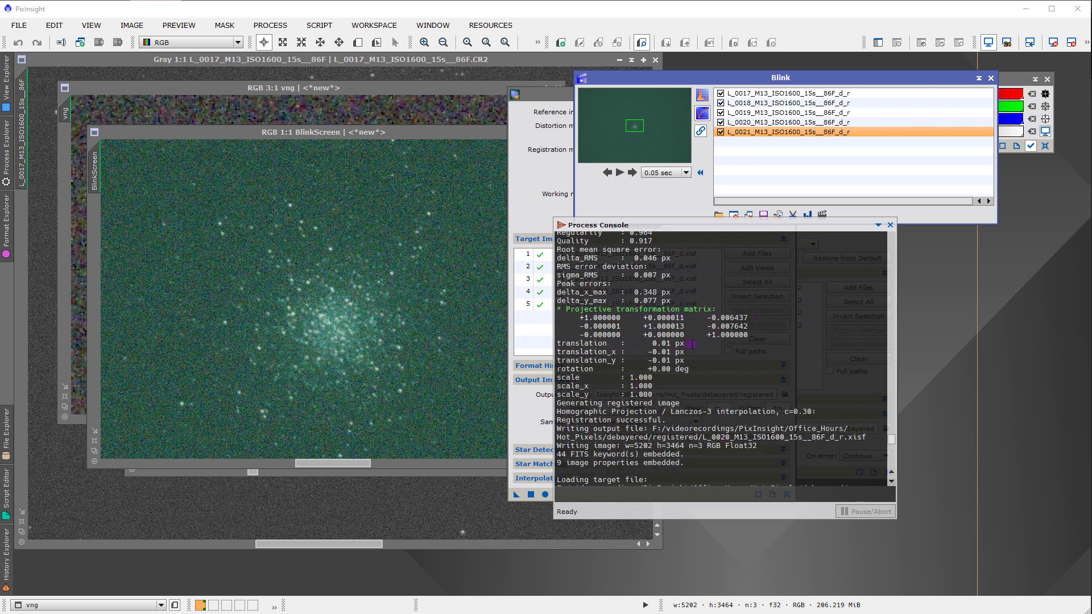
pyautogui.moveTo(688, 352); pyautogui.dragTo(558, 353)
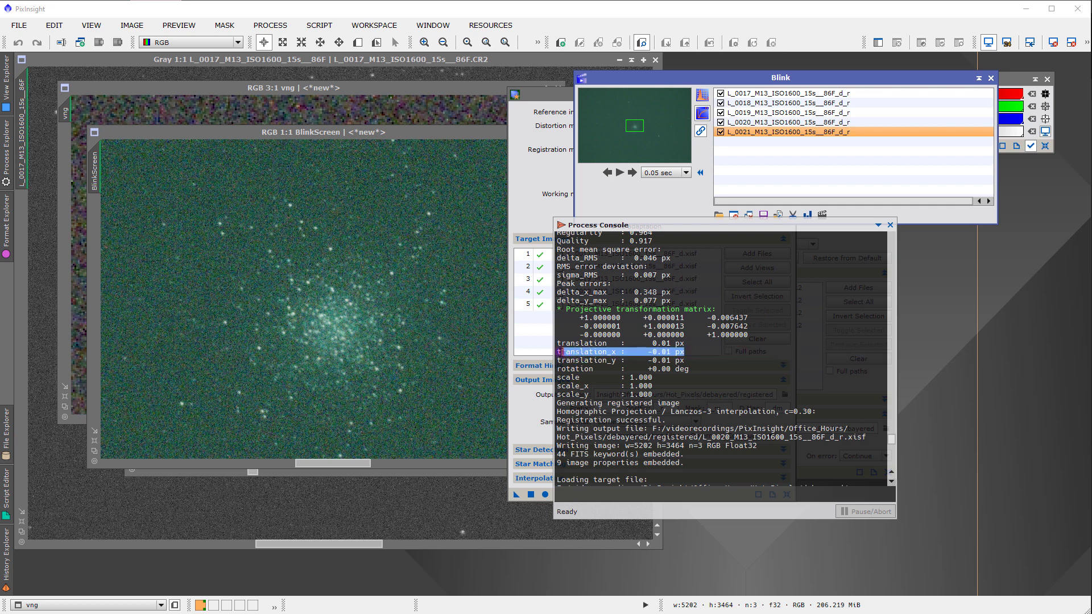
# - Highlight the translation_y line for frame L_0020 in the log and review StarAlignment's Star Detection settings
pyautogui.moveTo(685, 360); pyautogui.dragTo(559, 360)
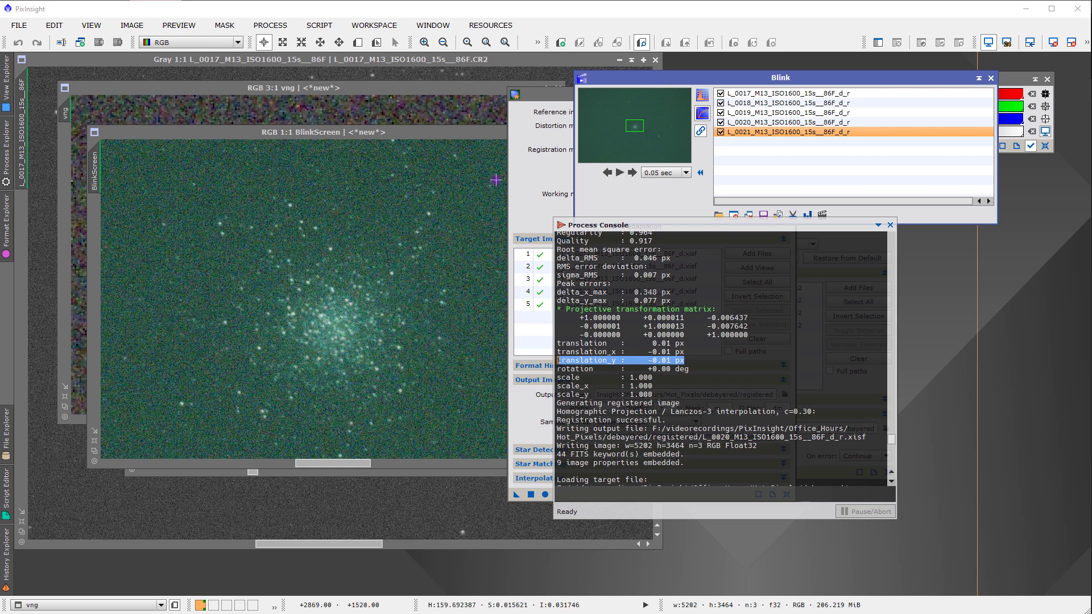
pyautogui.click(540, 96)
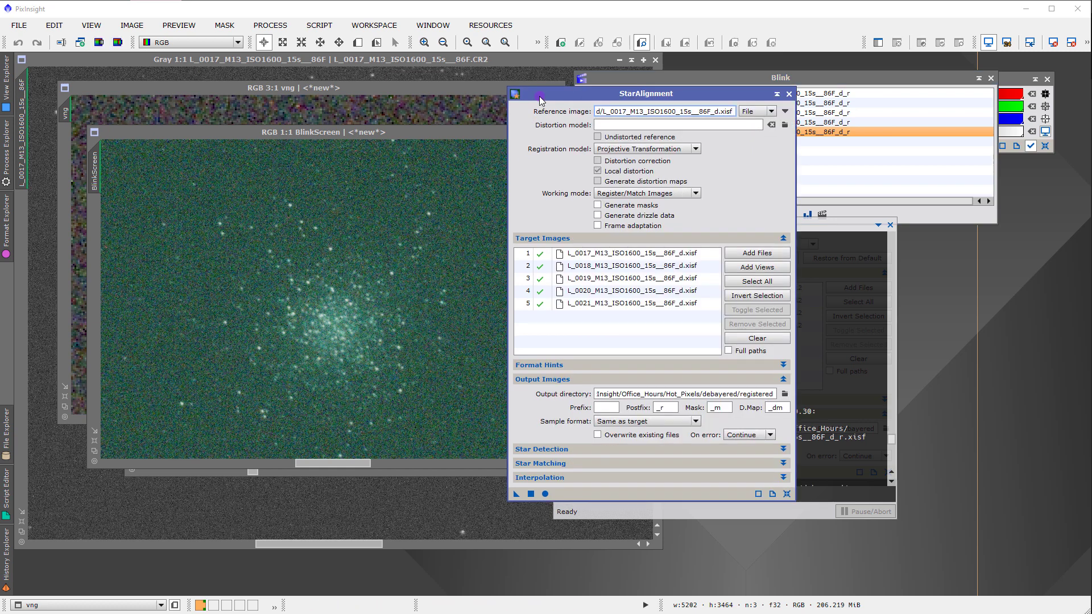
pyautogui.click(623, 324)
pyautogui.click(556, 452)
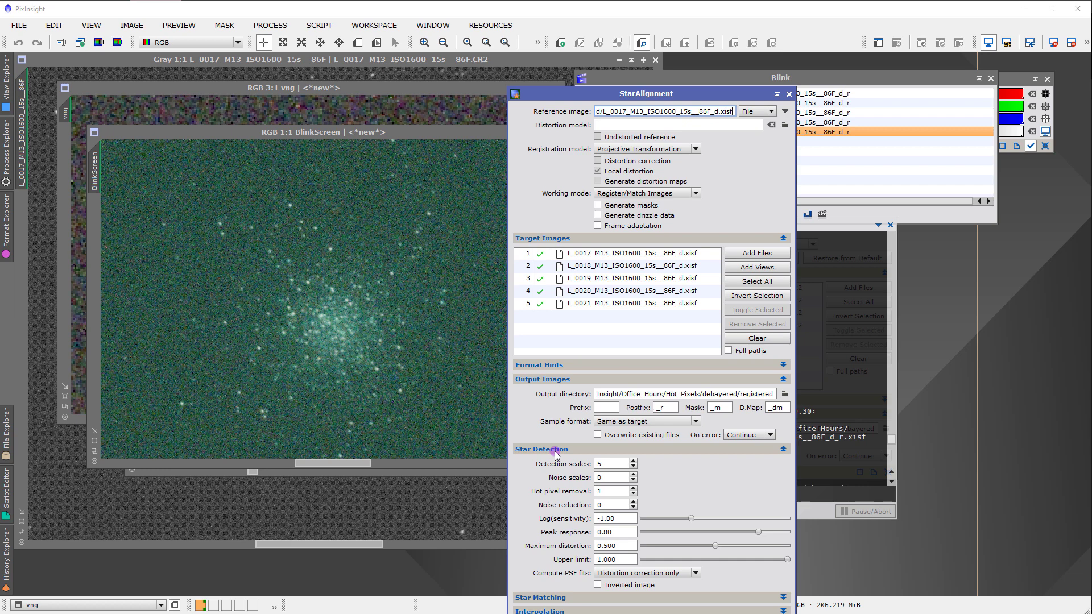
pyautogui.click(557, 451)
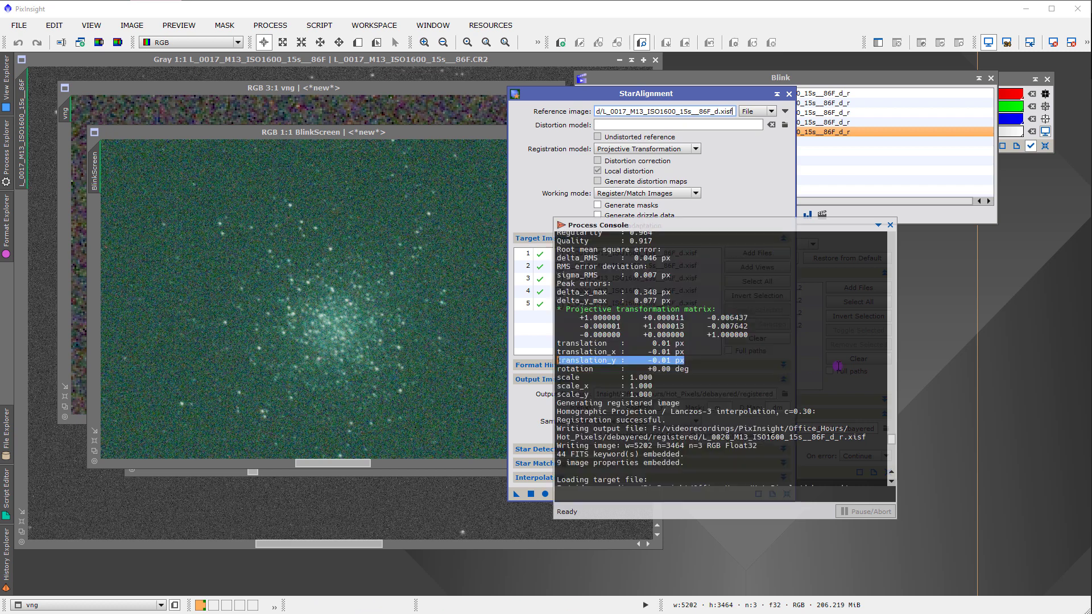
# - Highlight the translation, translation_x and translation_y lines of another registered frame in the Process Console
pyautogui.click(811, 367)
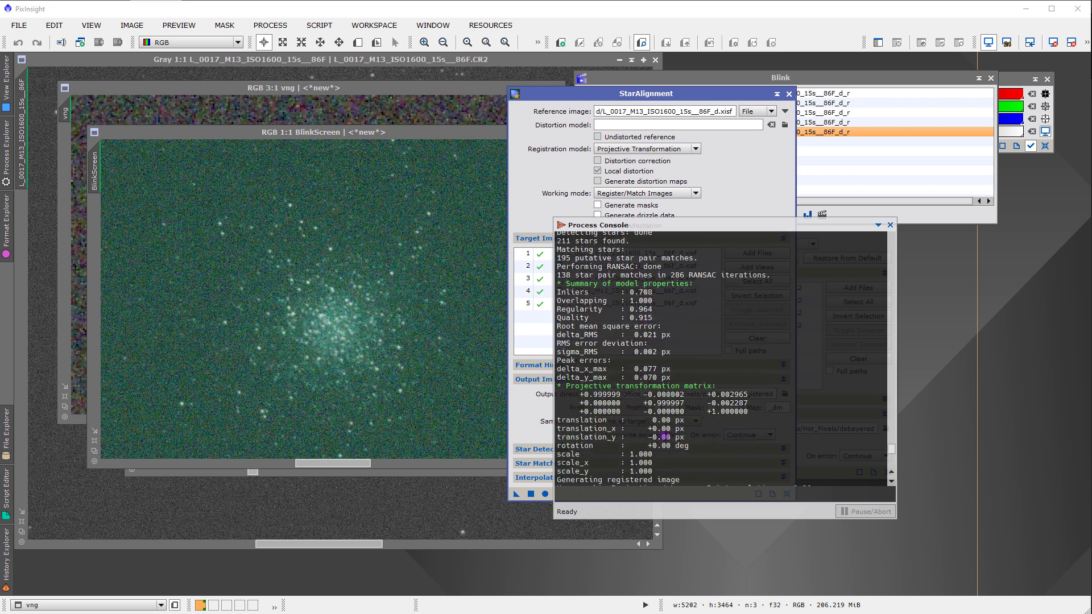
pyautogui.moveTo(684, 420); pyautogui.dragTo(559, 424)
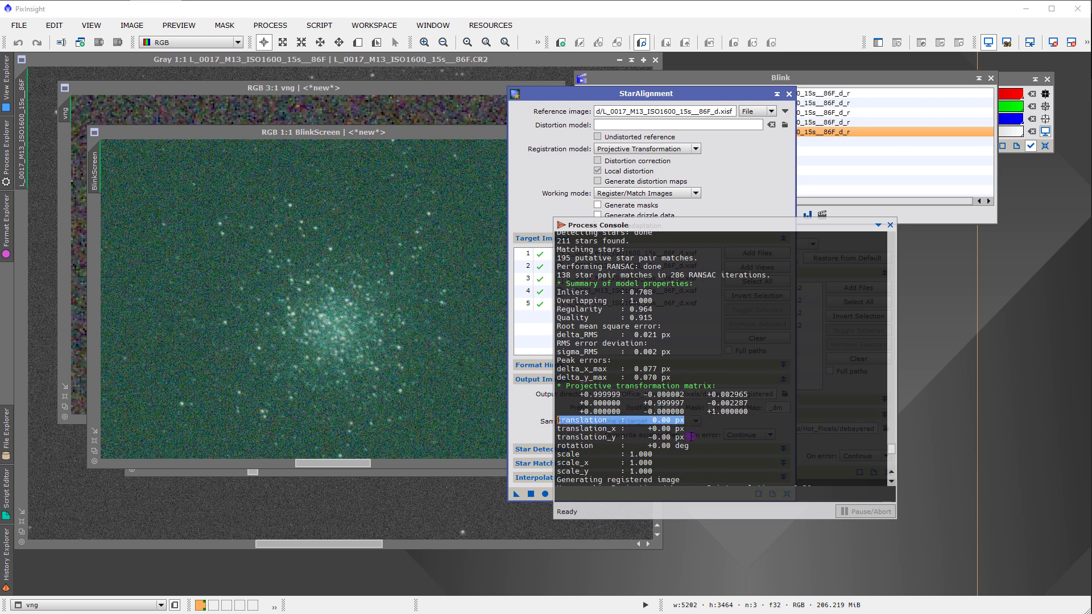
pyautogui.moveTo(686, 437); pyautogui.dragTo(616, 415)
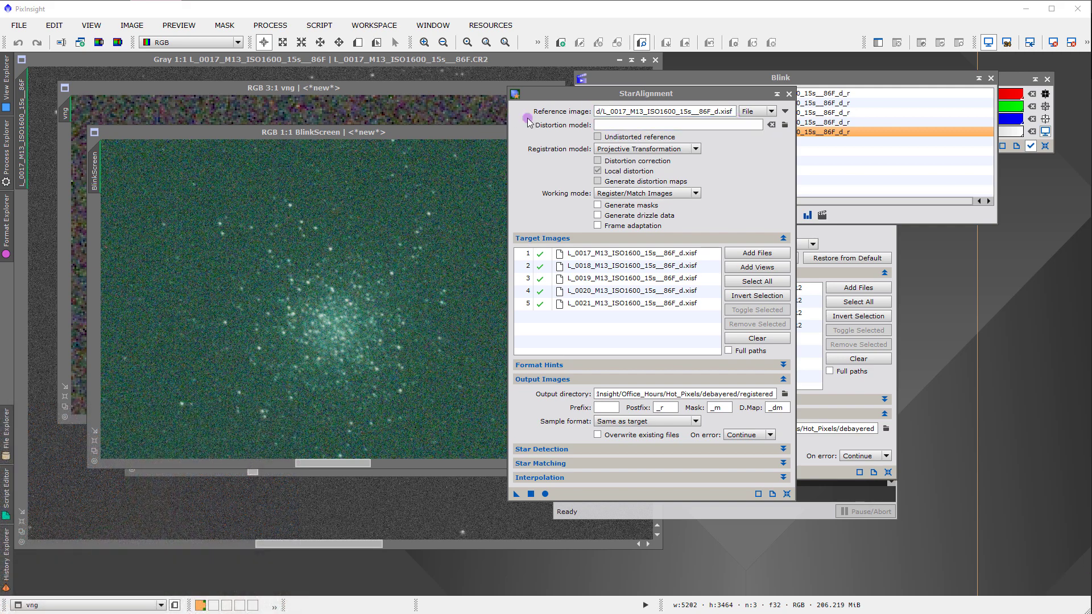
# - Move the StarAlignment and Blink windows aside and close all five registered frames in Blink
pyautogui.moveTo(649, 101); pyautogui.dragTo(716, 159)
pyautogui.click(682, 77)
pyautogui.moveTo(683, 78); pyautogui.dragTo(667, 77)
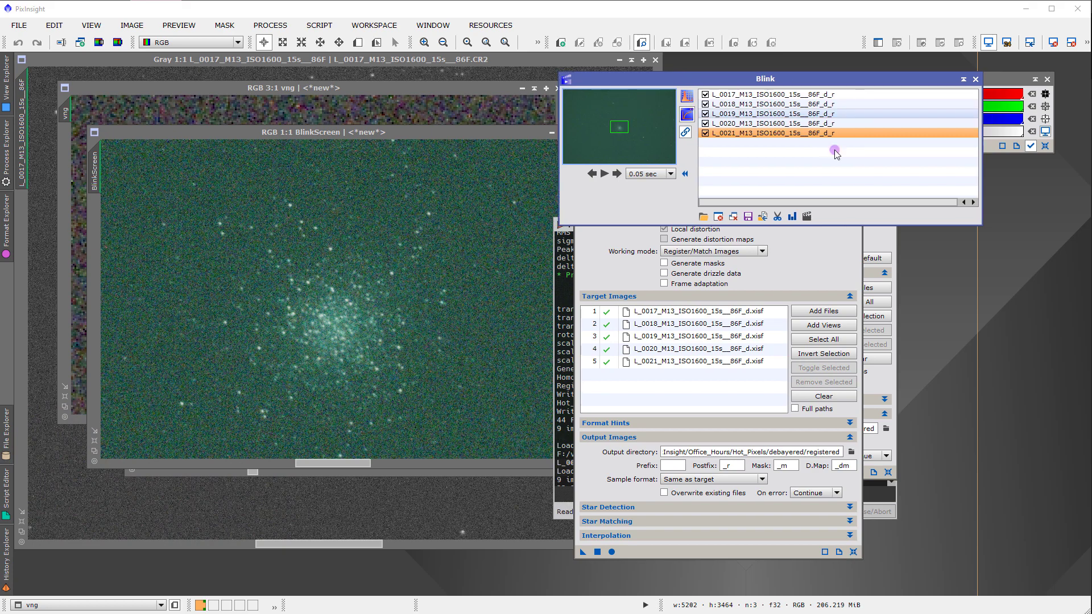
pyautogui.click(734, 216)
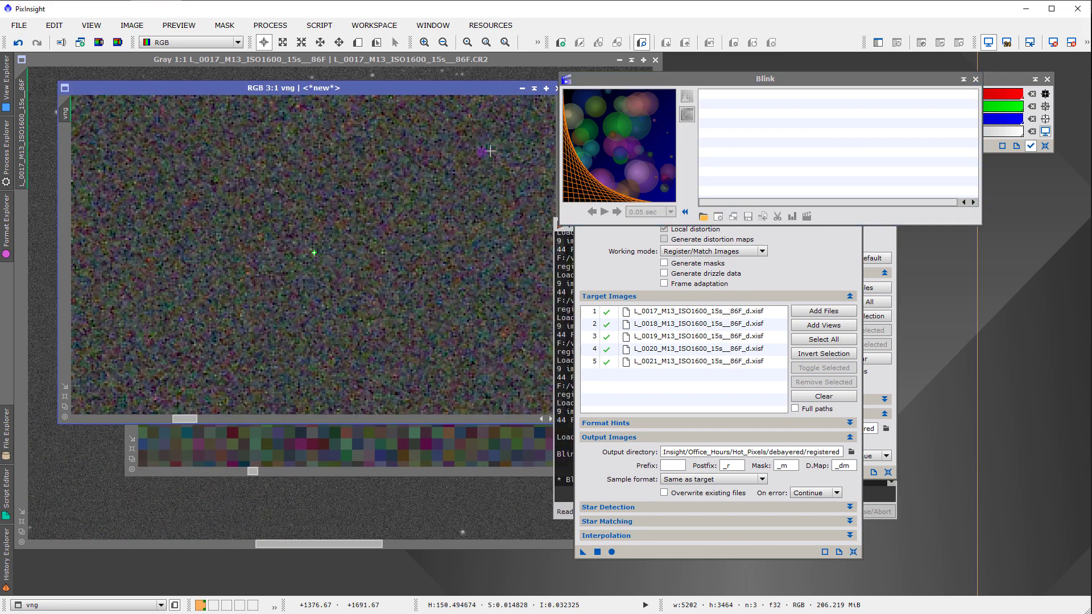
# - Enlarge the green hot pixel in the vng image to 9:1 and open the CosmeticCorrection process
pyautogui.moveTo(344, 89); pyautogui.dragTo(320, 90)
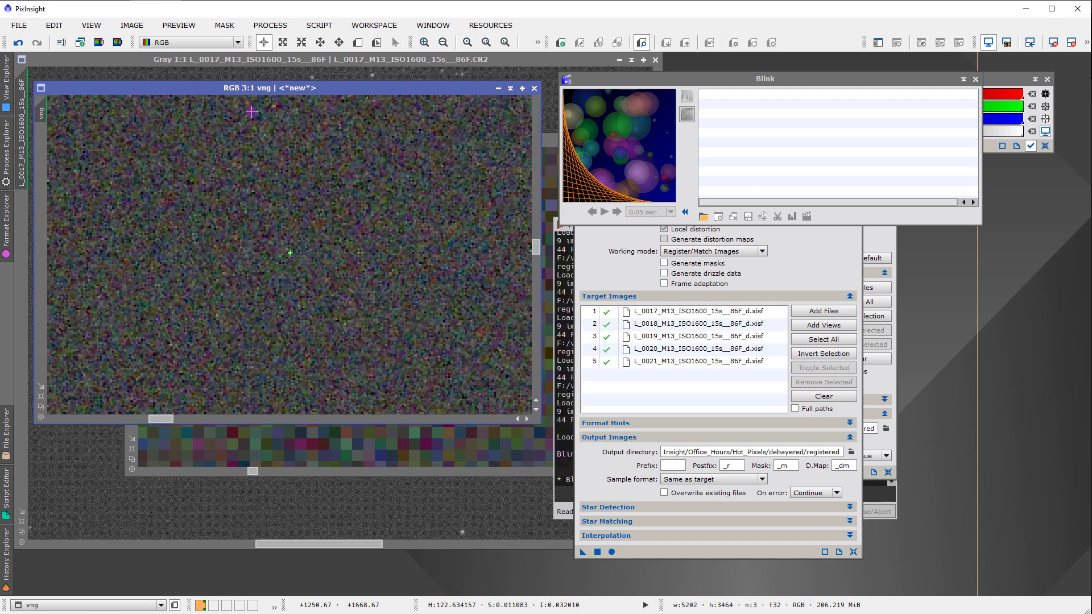
pyautogui.scroll(4, 287, 250)
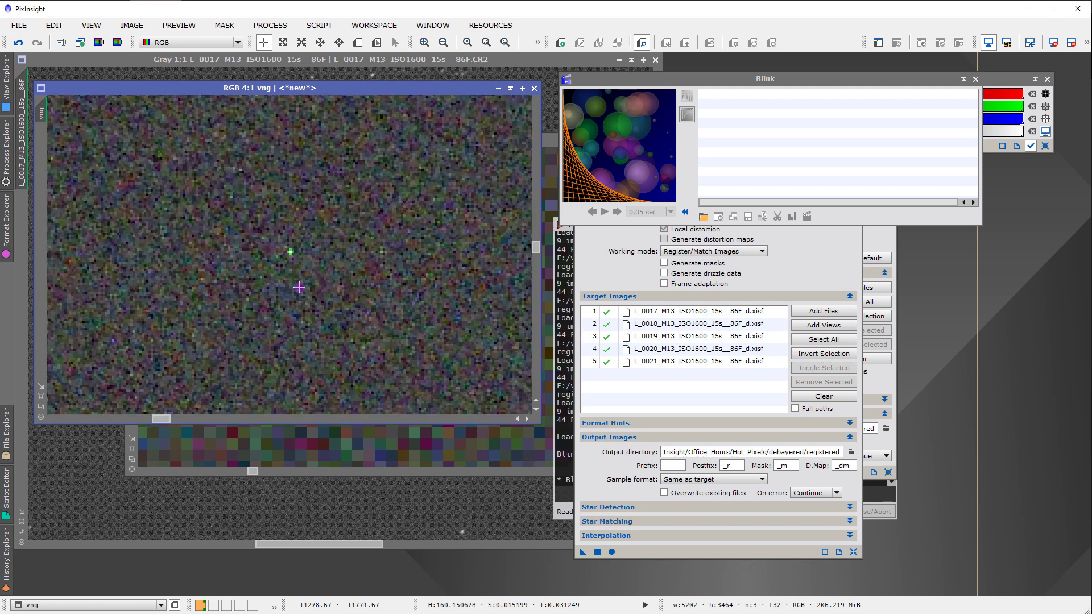
pyautogui.scroll(2, 299, 287)
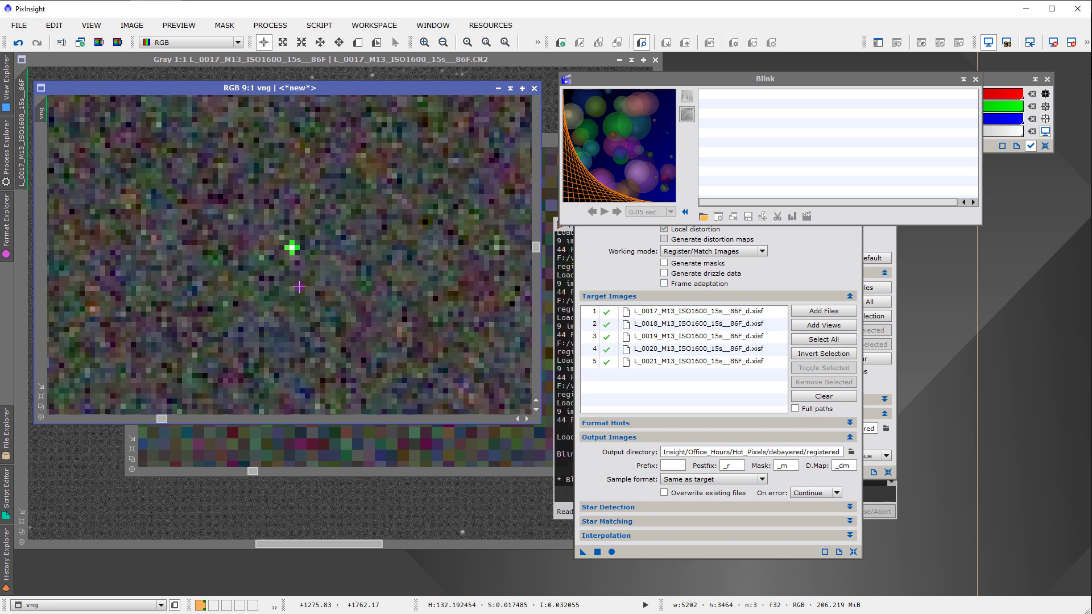
pyautogui.click(278, 25)
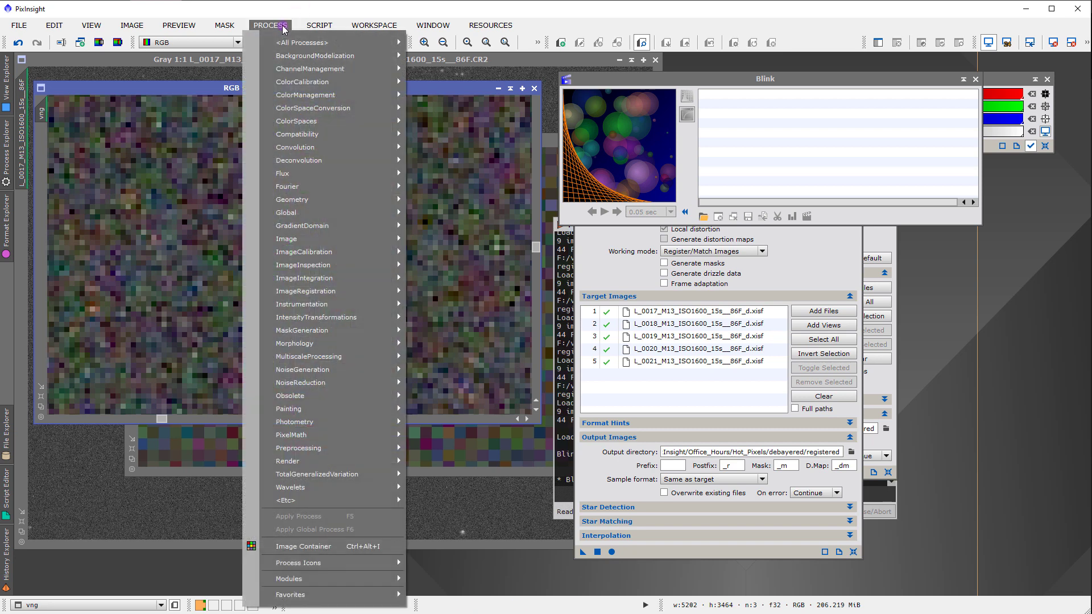
pyautogui.moveTo(298, 42)
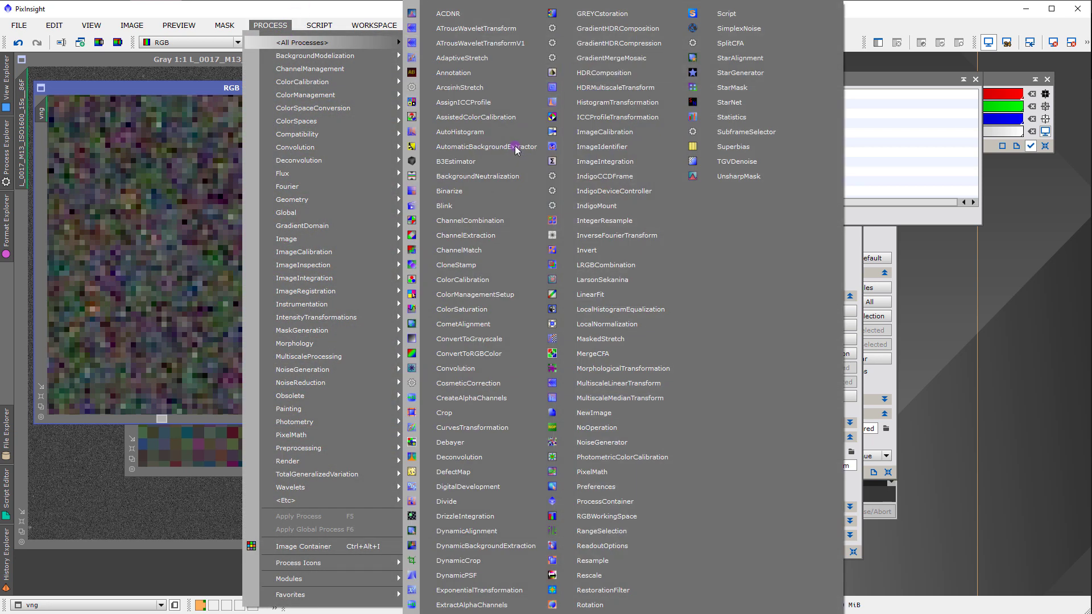
pyautogui.click(517, 383)
pyautogui.moveTo(656, 111); pyautogui.dragTo(637, 134)
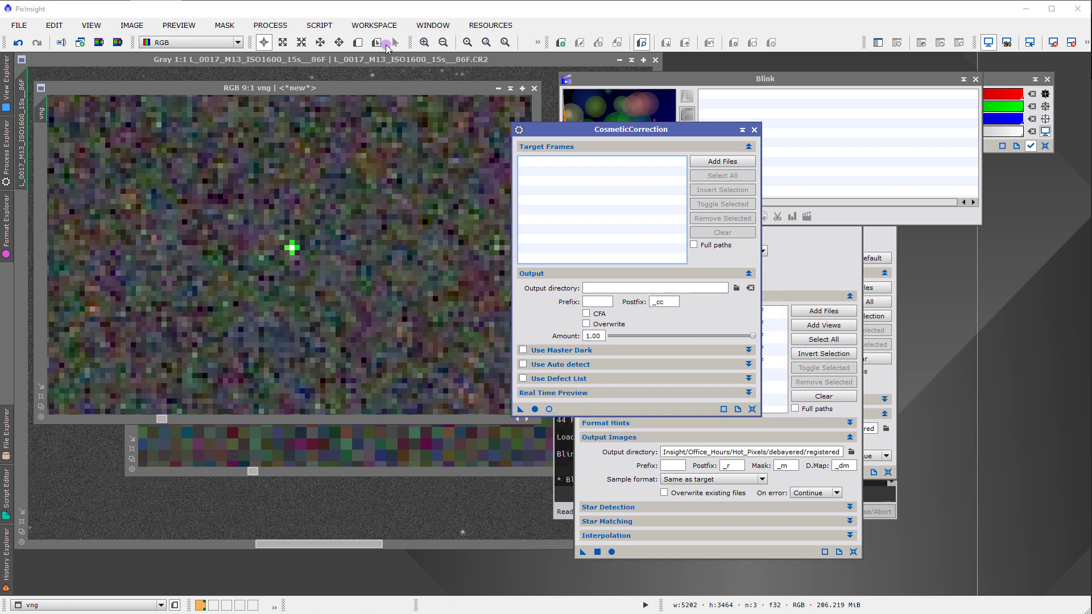
# - Create a preview of about 56 by 48 pixels around the green hot pixel in vng and display it at 11:1
pyautogui.click(358, 42)
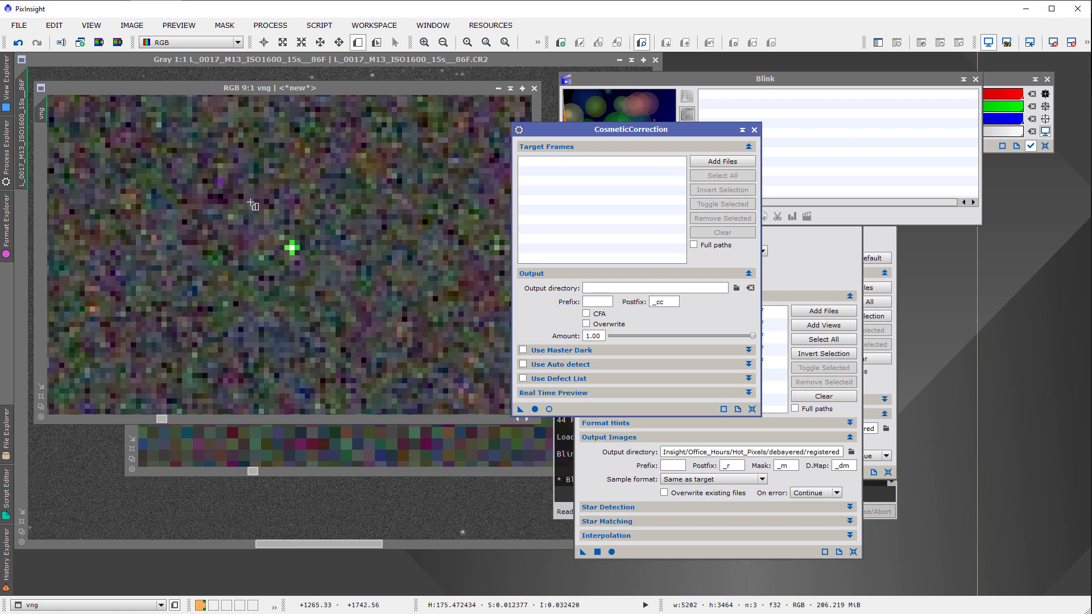
pyautogui.moveTo(151, 123); pyautogui.dragTo(447, 369)
pyautogui.click(43, 157)
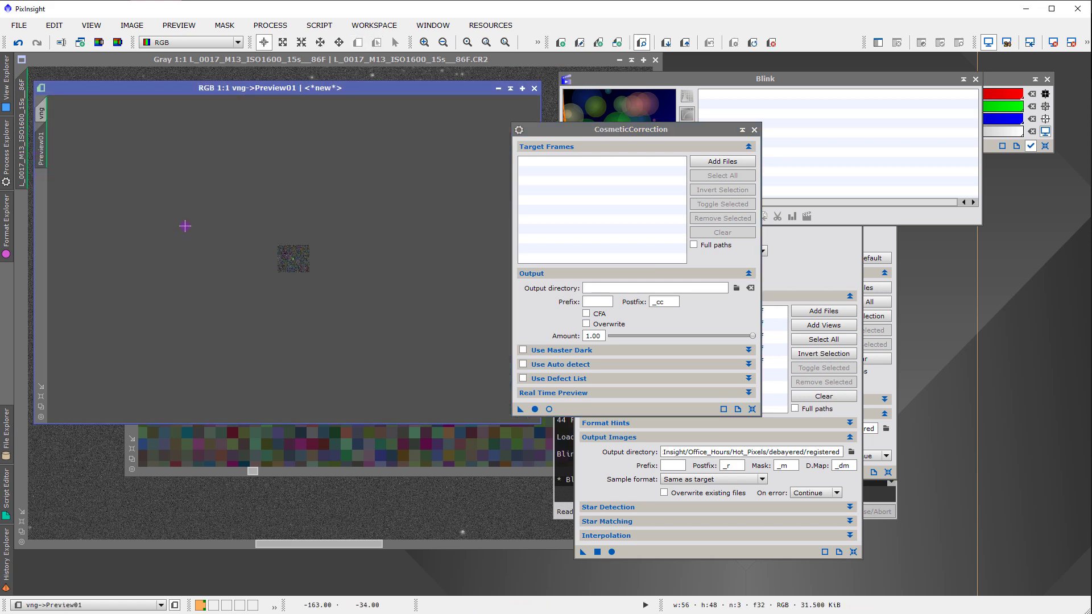
pyautogui.scroll(9, 289, 257)
pyautogui.scroll(1, 288, 257)
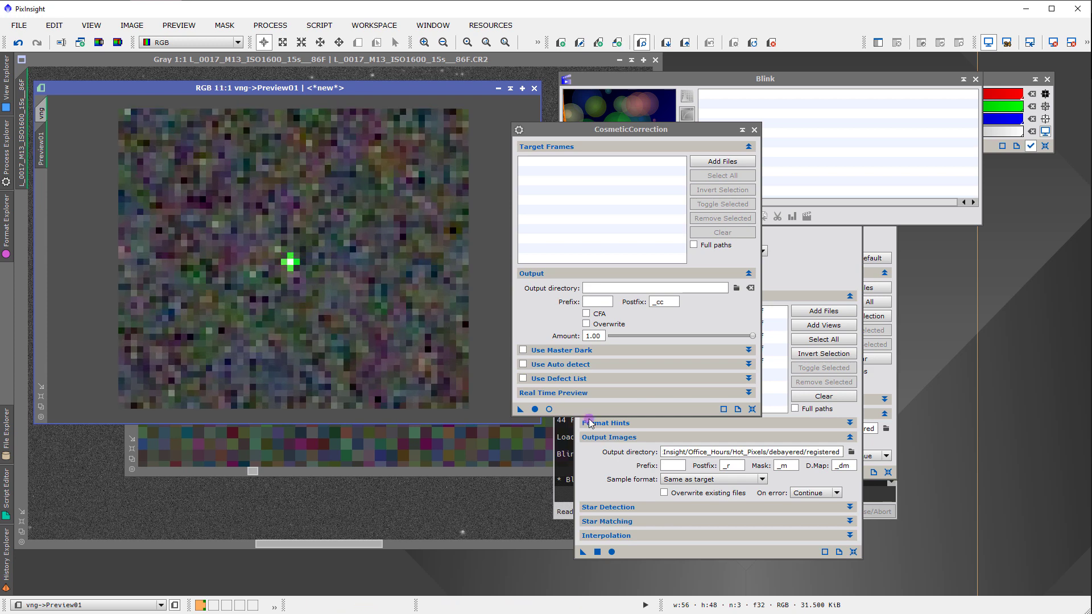
# - Enable Use Auto detect with Hot Sigma at 3.0 in CosmeticCorrection and open a real-time preview of Preview01
pyautogui.click(550, 410)
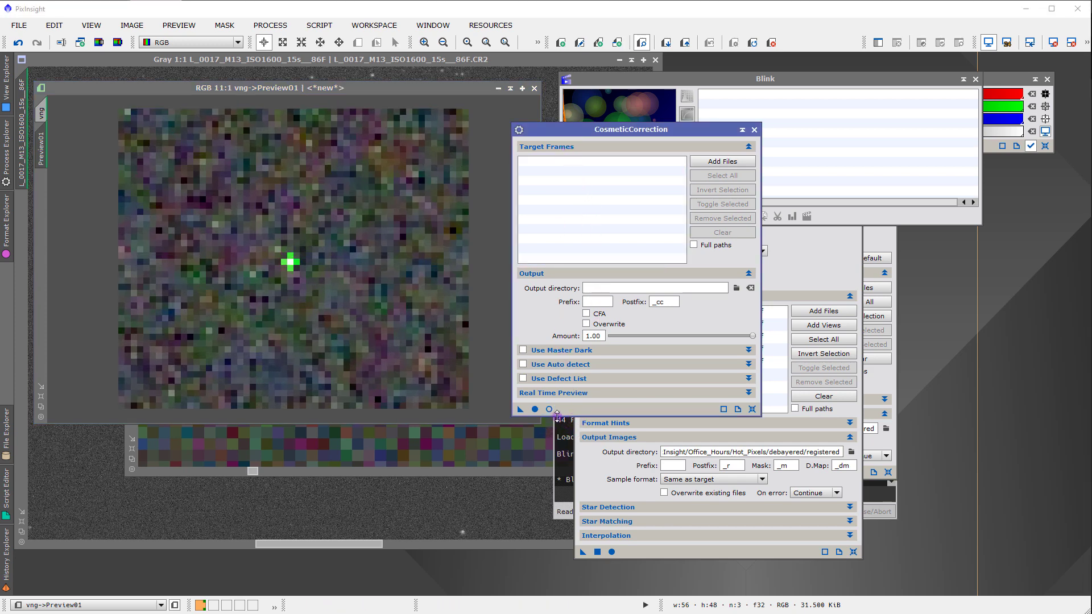
pyautogui.moveTo(567, 129); pyautogui.dragTo(643, 131)
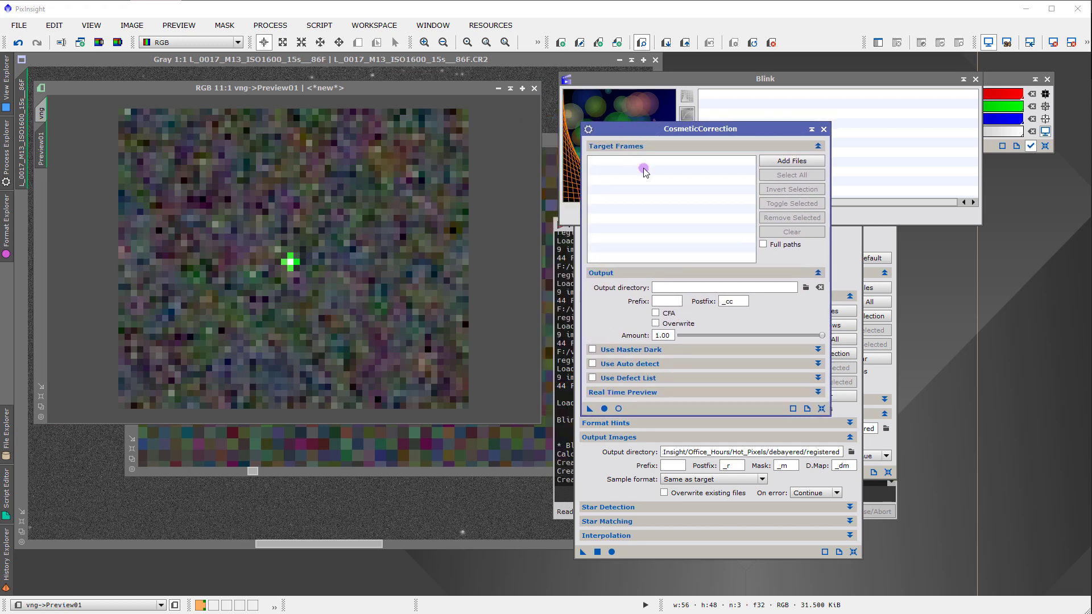
pyautogui.click(592, 364)
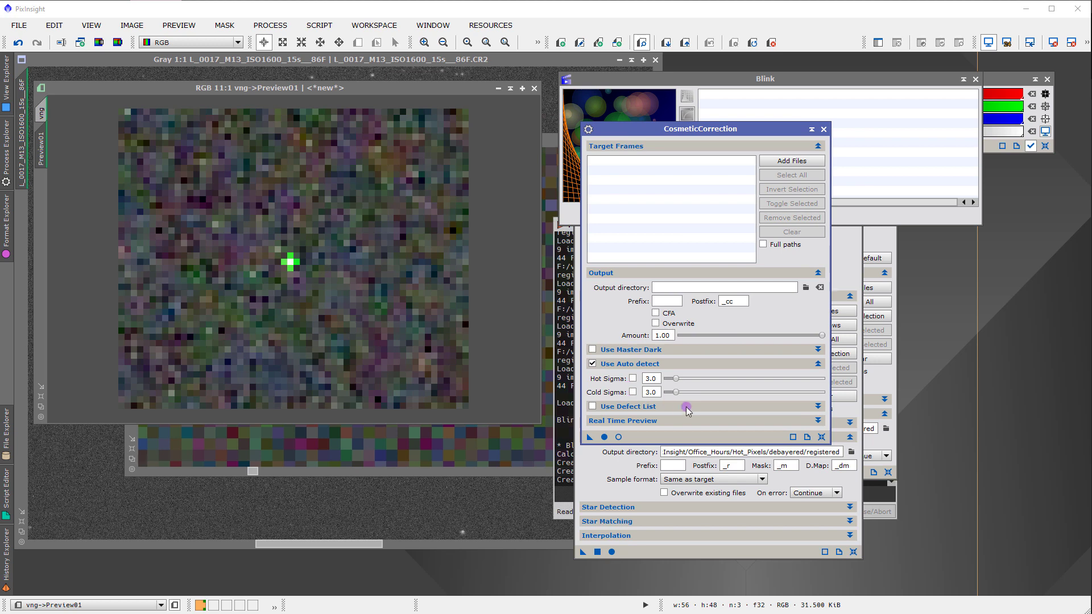
pyautogui.click(633, 379)
pyautogui.click(619, 436)
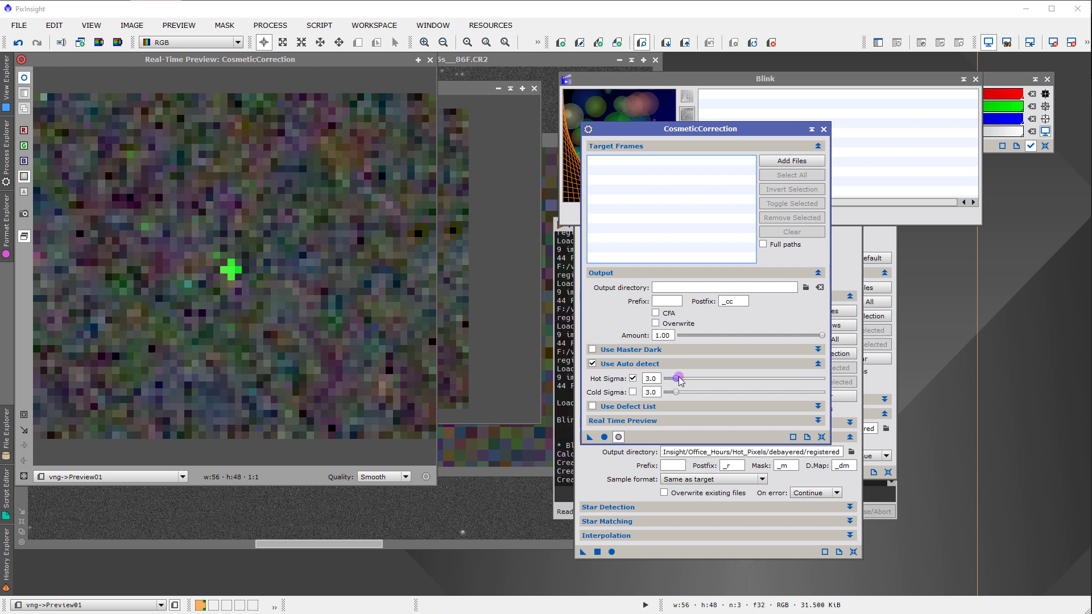
# - Toggle Hot Sigma off and on to compare the hot pixel with and without correction in the real-time preview
pyautogui.click(633, 378)
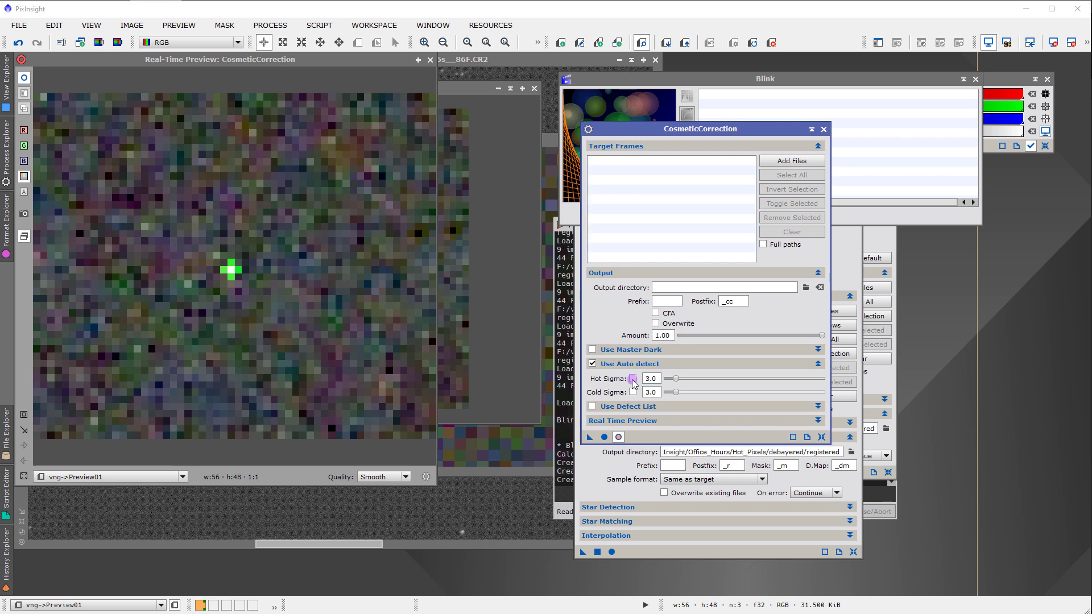
pyautogui.click(632, 379)
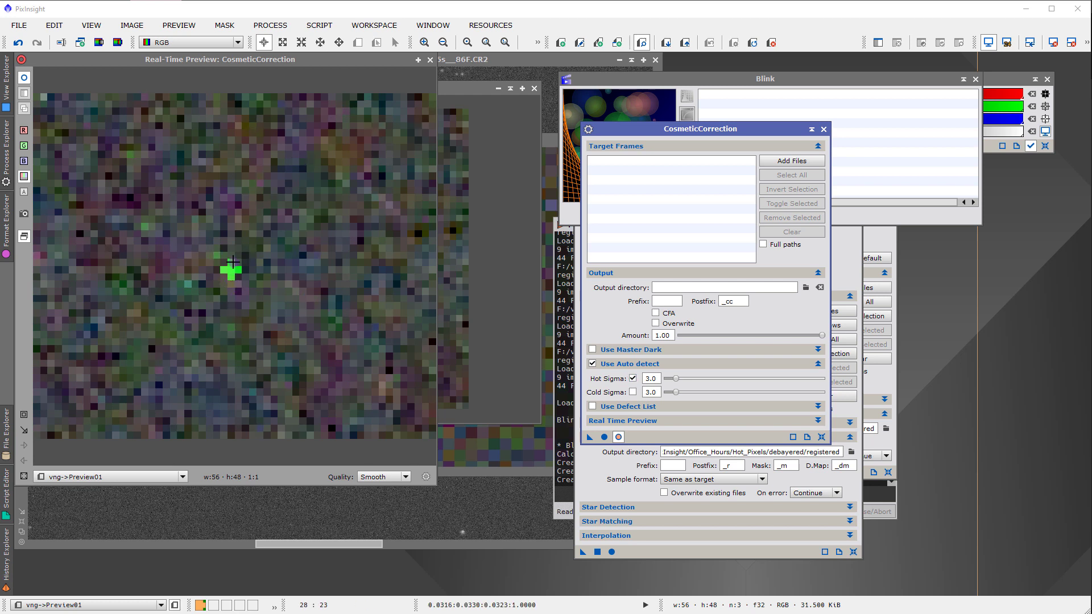
pyautogui.click(650, 377)
pyautogui.click(633, 378)
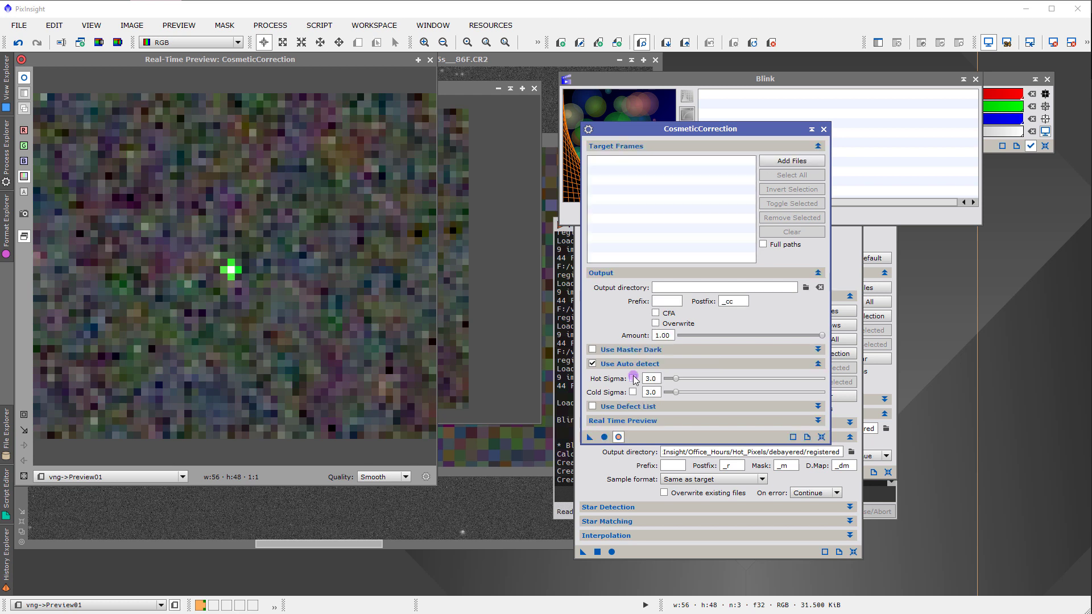
# - Test stronger and weaker Hot Sigma values on the preview, set Hot Sigma to 6.0, and close the real-time preview
pyautogui.moveTo(676, 378); pyautogui.dragTo(777, 371)
pyautogui.moveTo(703, 370); pyautogui.dragTo(664, 373)
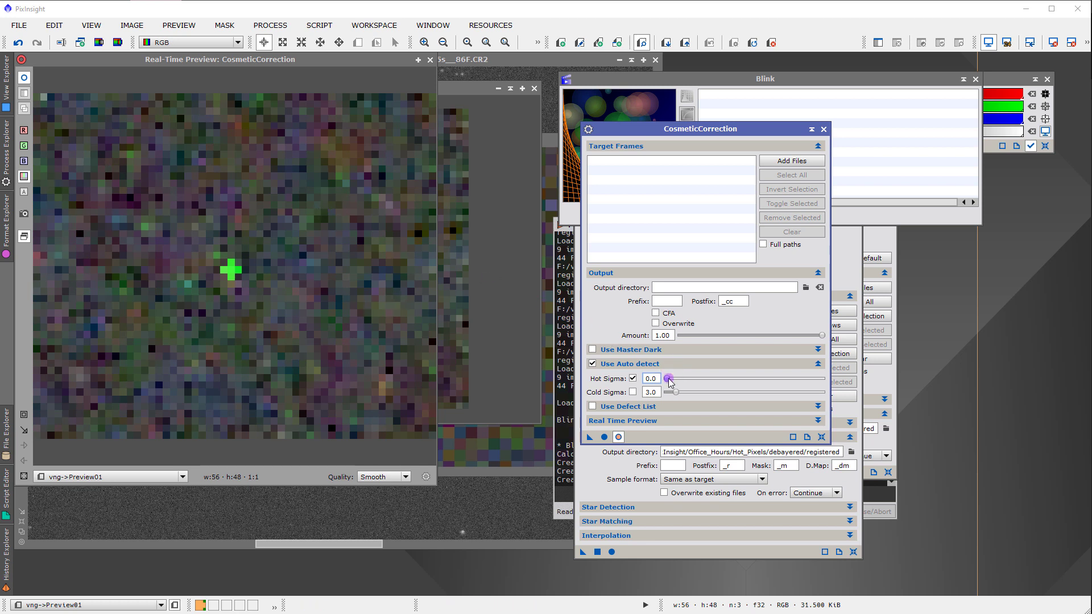
pyautogui.moveTo(672, 383); pyautogui.dragTo(684, 379)
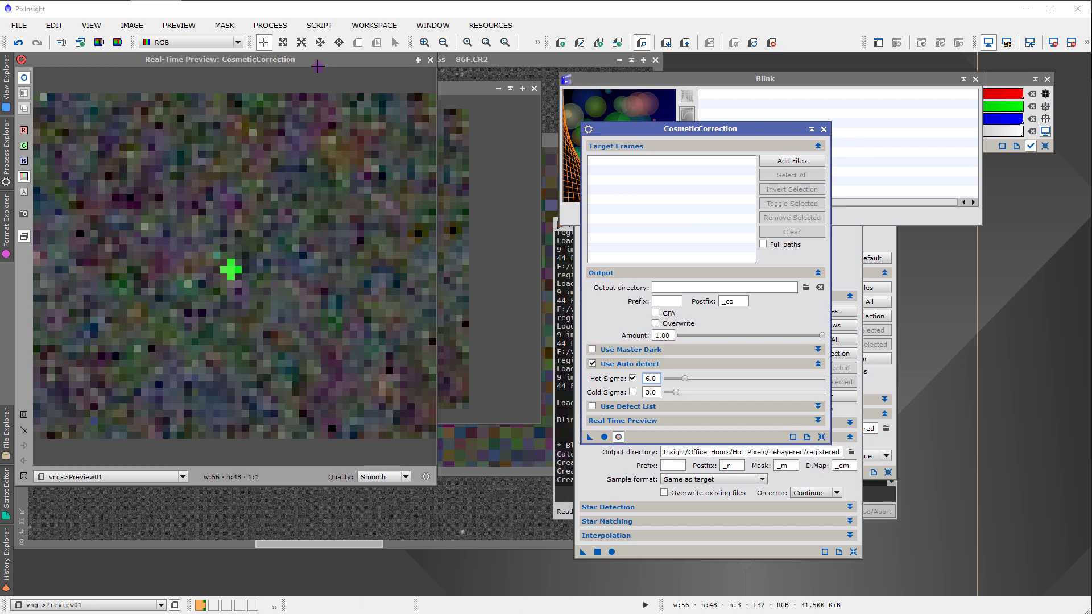
pyautogui.moveTo(317, 66); pyautogui.dragTo(336, 94)
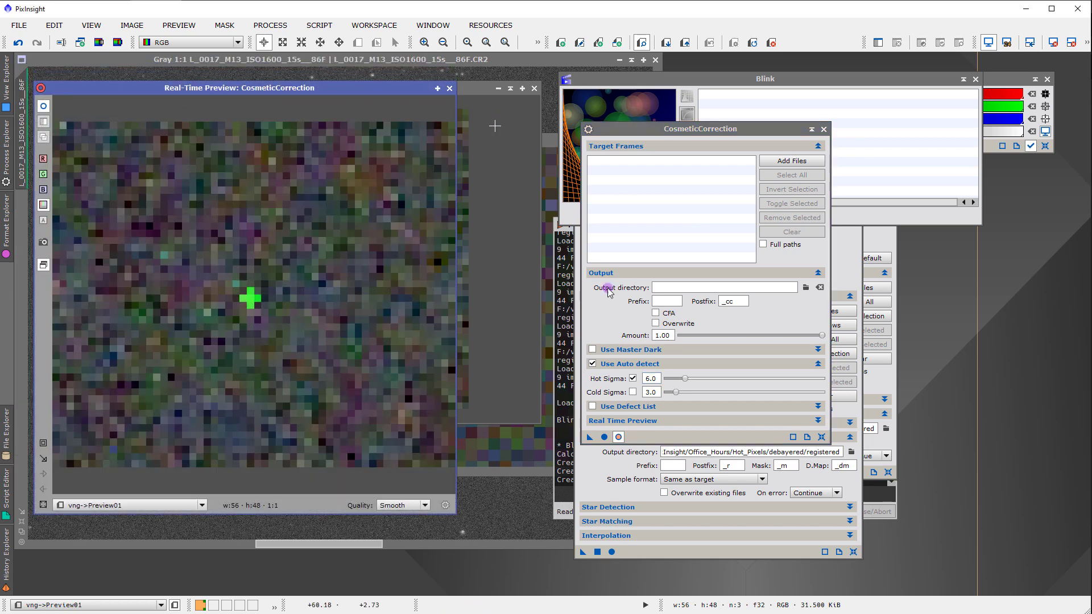
pyautogui.click(450, 88)
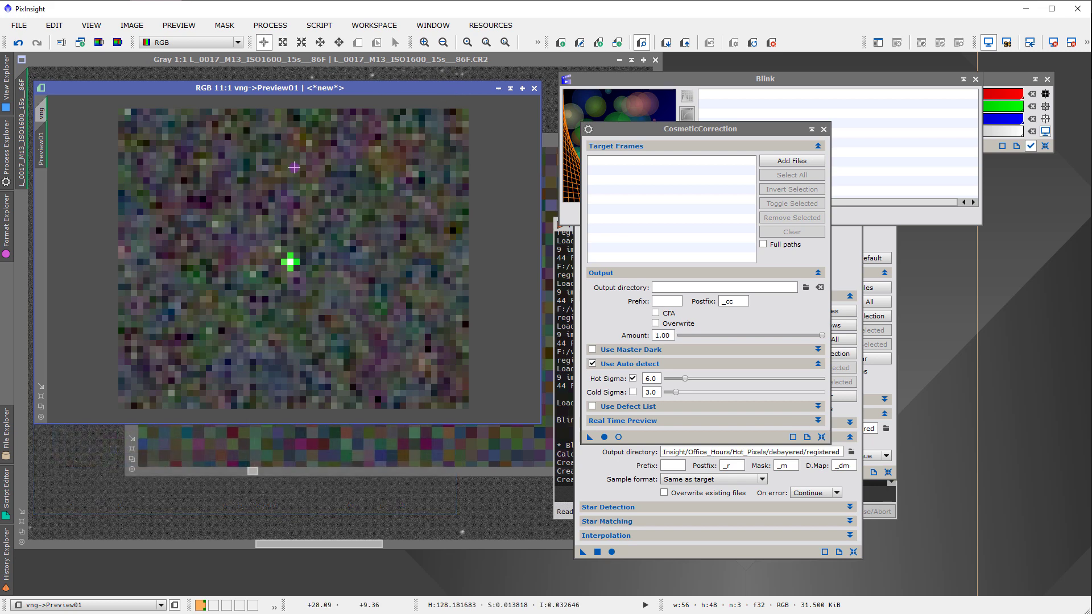
# - Arrange the windows around the raw L_0017_M13_ISO1600_15s__86F image and copy Preview01 from vng onto it
pyautogui.click(312, 62)
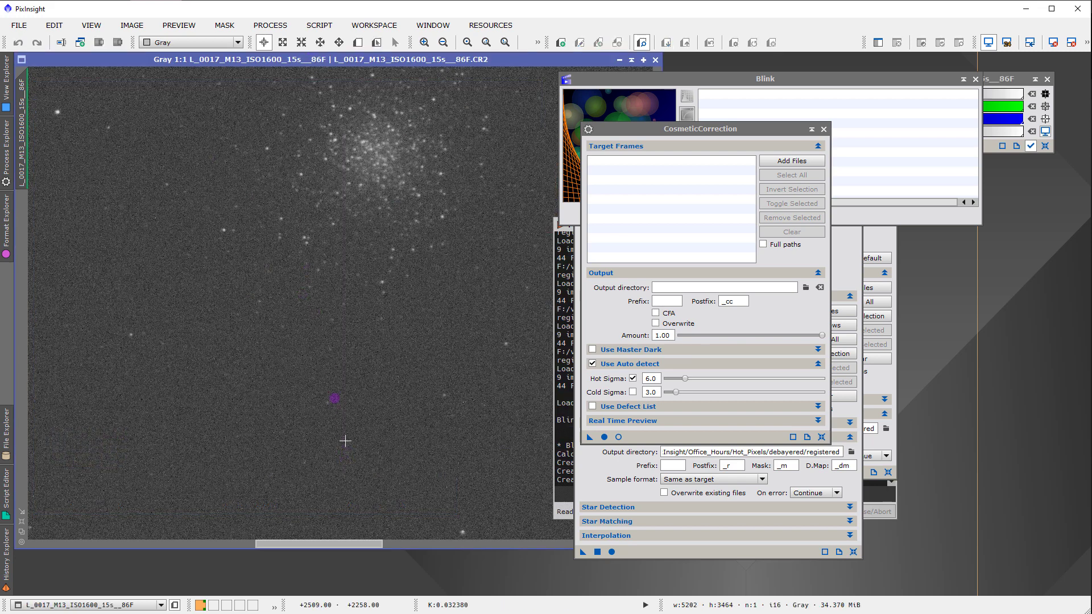
pyautogui.scroll(2, 341, 321)
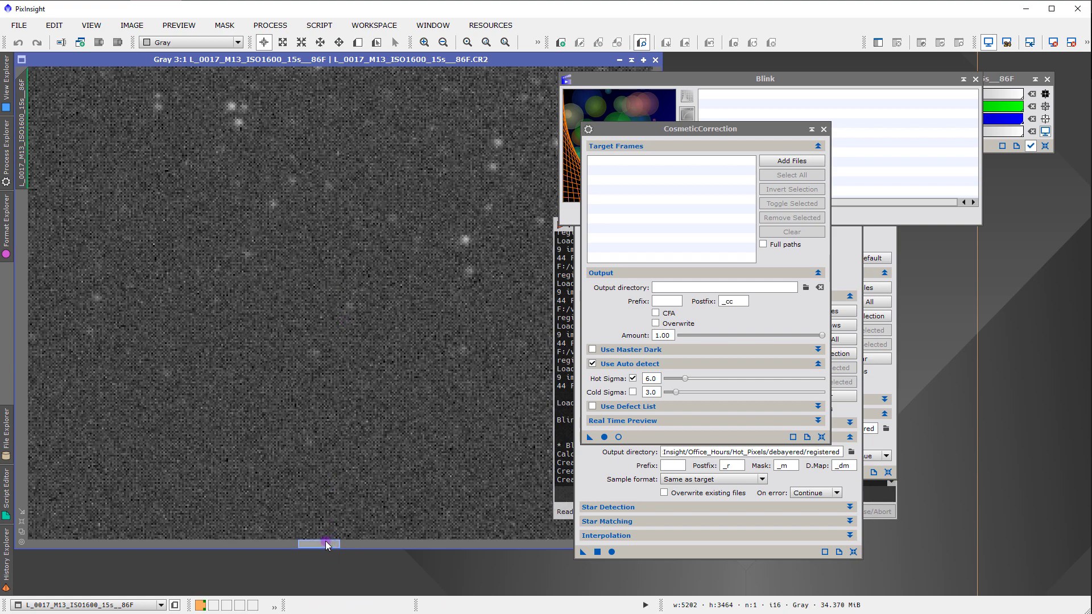
pyautogui.moveTo(329, 544); pyautogui.dragTo(284, 543)
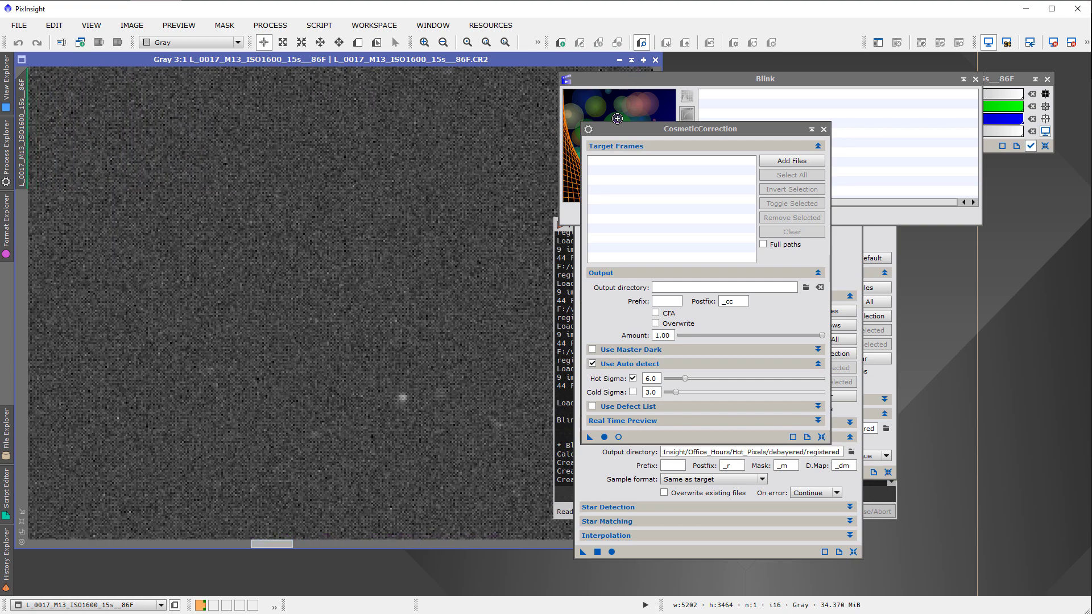
pyautogui.moveTo(625, 132); pyautogui.dragTo(685, 138)
pyautogui.moveTo(607, 79); pyautogui.dragTo(698, 79)
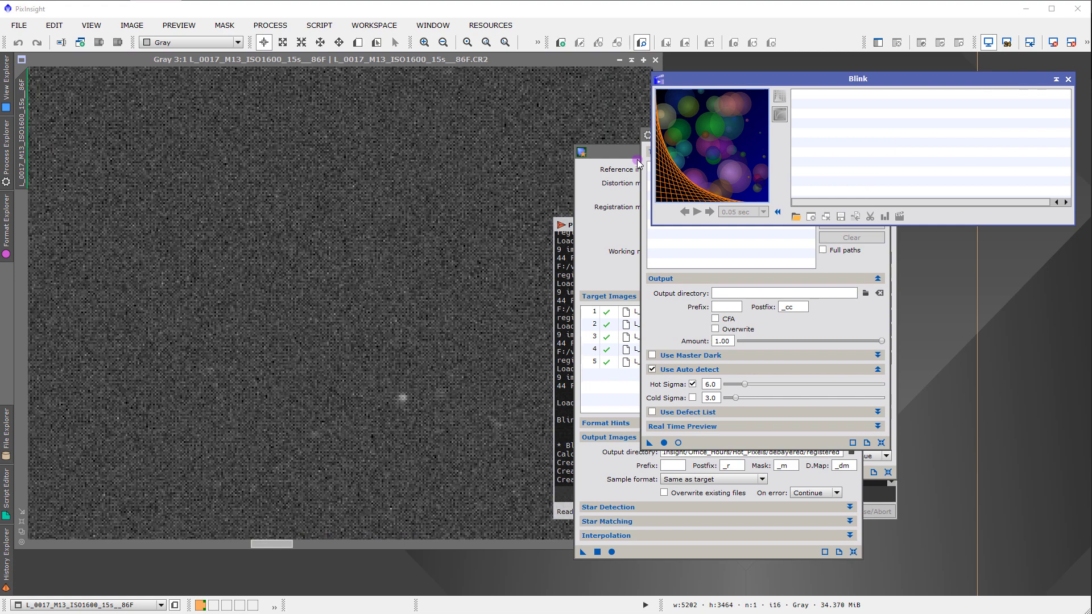
pyautogui.moveTo(298, 59); pyautogui.dragTo(345, 121)
pyautogui.click(322, 77)
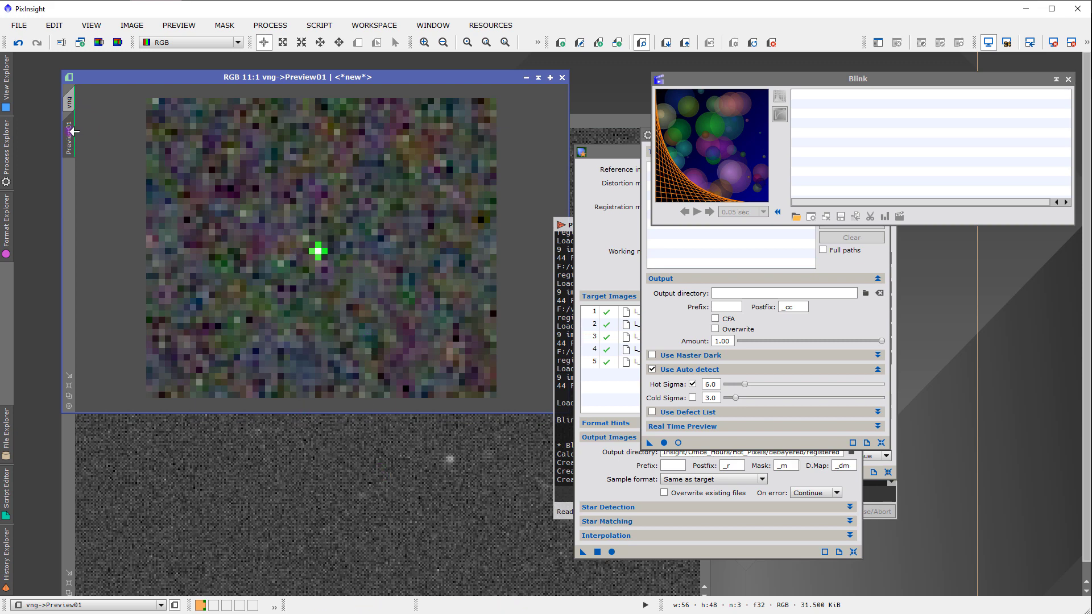
pyautogui.moveTo(75, 131); pyautogui.dragTo(67, 280)
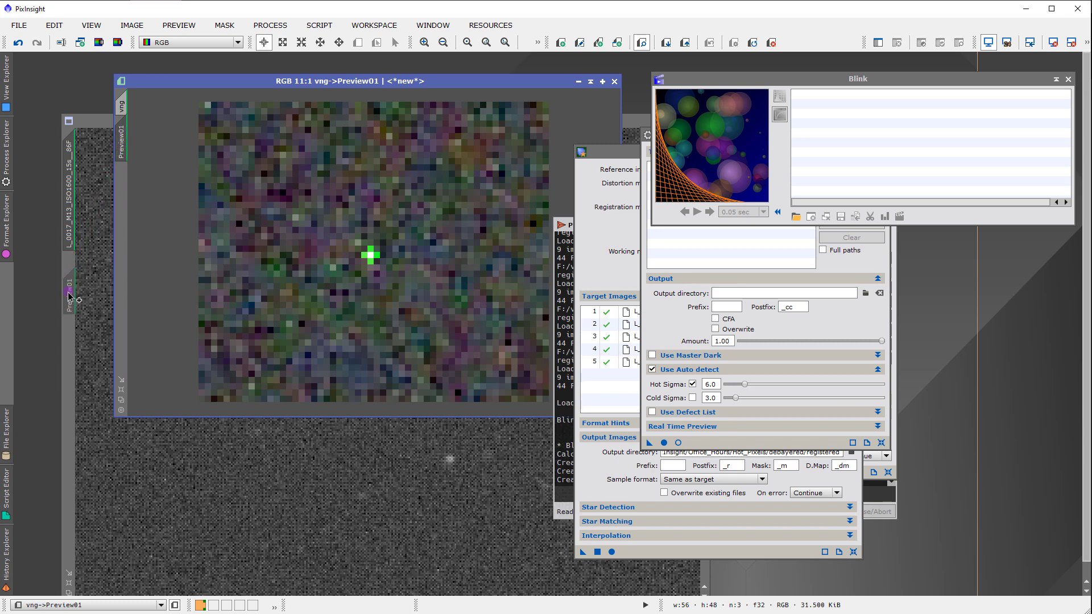
# - Display Preview01 of the raw L_0017 frame at 13:1 and arrange the windows so it sits beside CosmeticCorrection
pyautogui.click(69, 292)
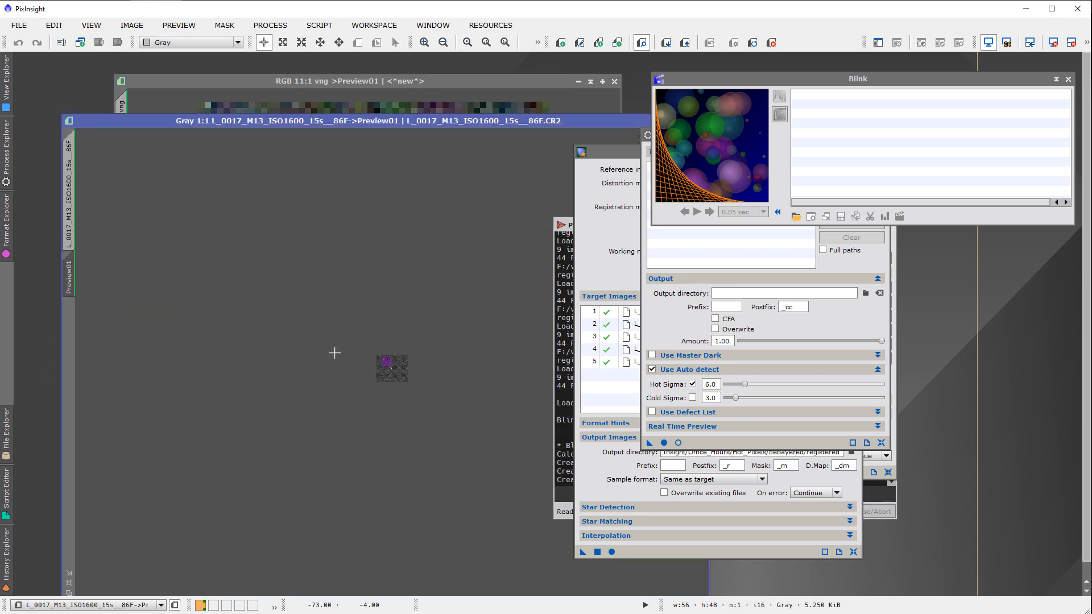
pyautogui.scroll(11, 447, 367)
pyautogui.scroll(1, 447, 370)
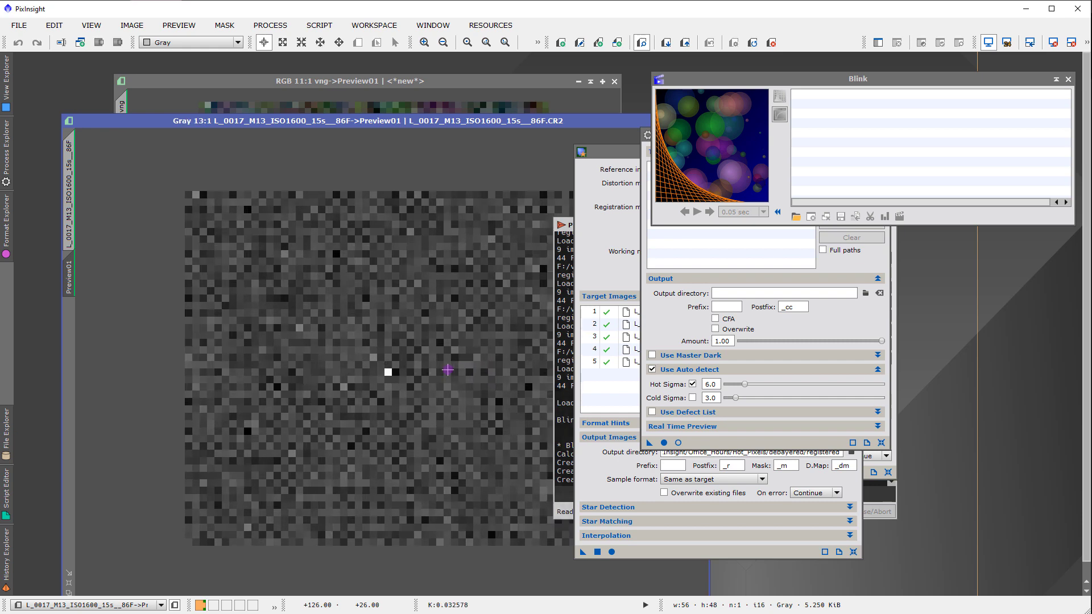
pyautogui.moveTo(442, 120); pyautogui.dragTo(397, 66)
pyautogui.moveTo(691, 79); pyautogui.dragTo(727, 79)
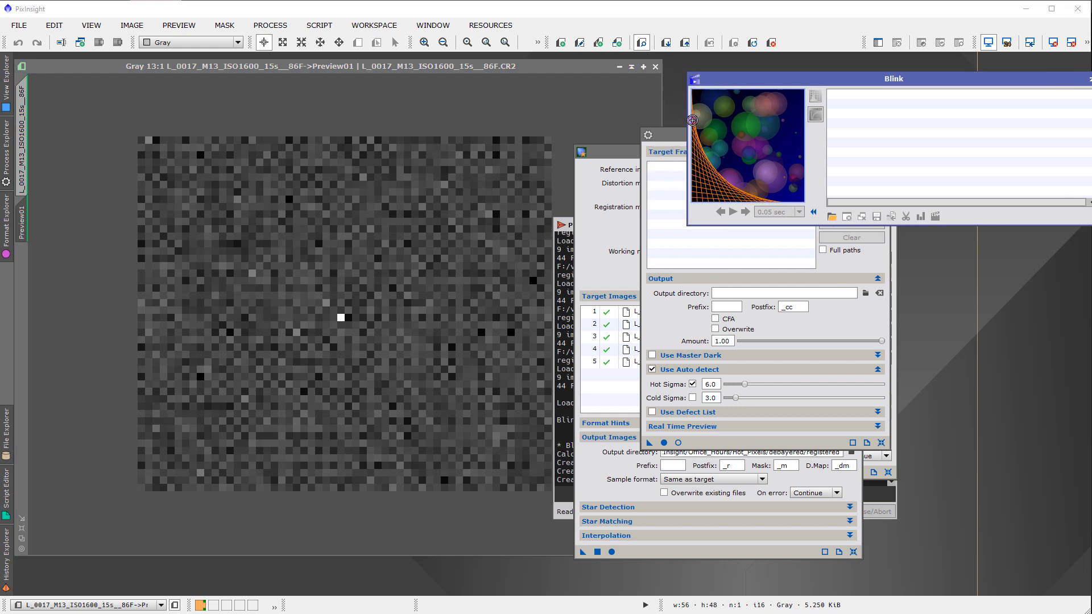
pyautogui.moveTo(683, 136); pyautogui.dragTo(617, 130)
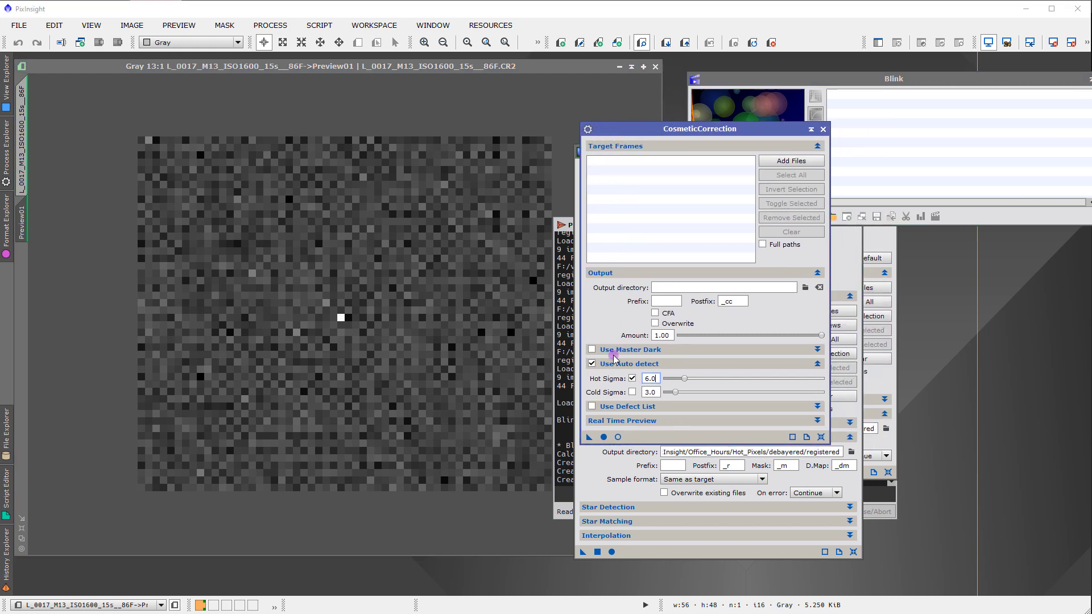
# - Lower CosmeticCorrection's Hot Sigma to 3.3 and open a real-time preview of the raw frame's Preview01
pyautogui.moveTo(684, 378); pyautogui.dragTo(671, 379)
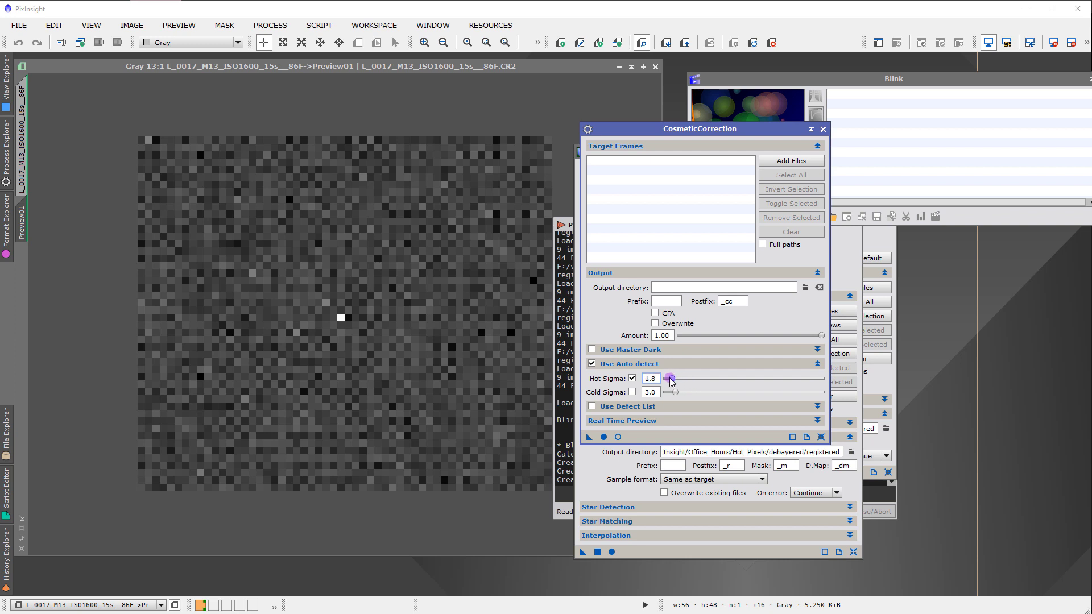
pyautogui.click(592, 364)
pyautogui.click(592, 364)
pyautogui.click(633, 379)
pyautogui.click(619, 437)
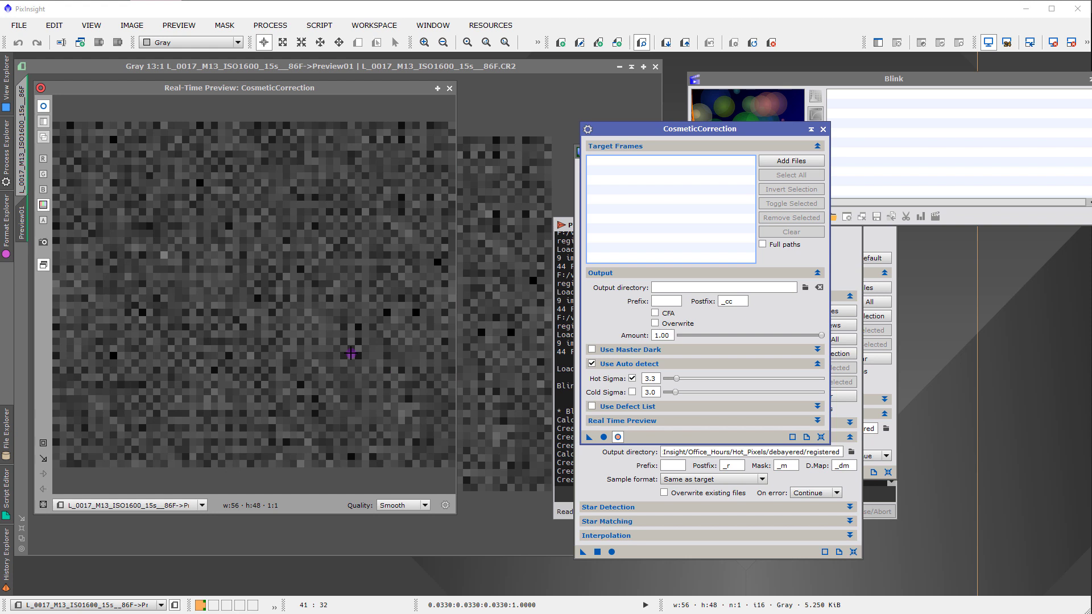
# - Switch Hot Sigma off and on to compare the raw frame's hot pixel with and without correction
pyautogui.click(633, 379)
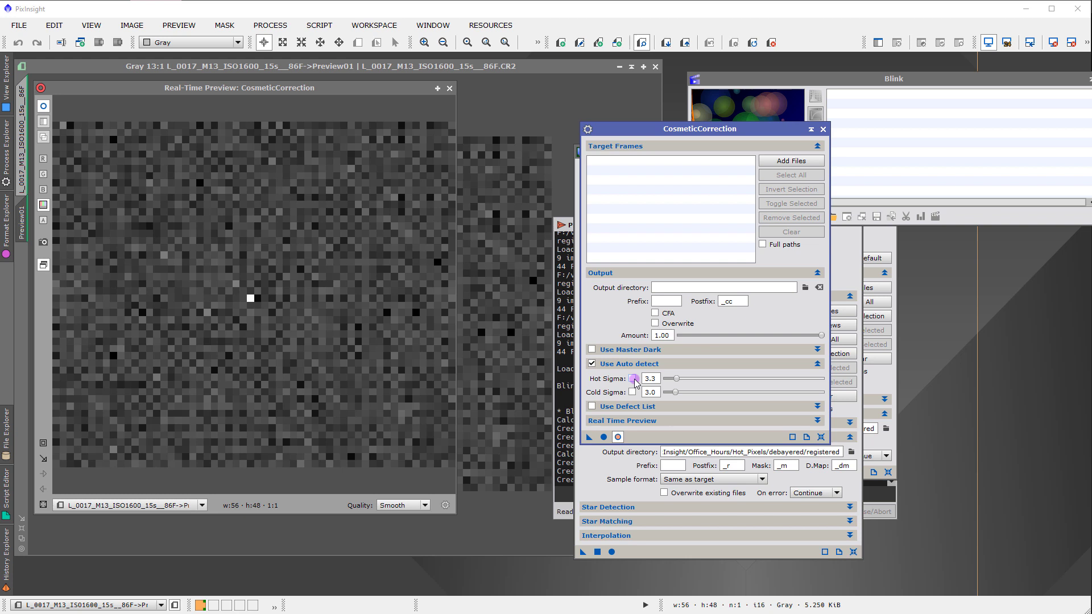
pyautogui.click(633, 379)
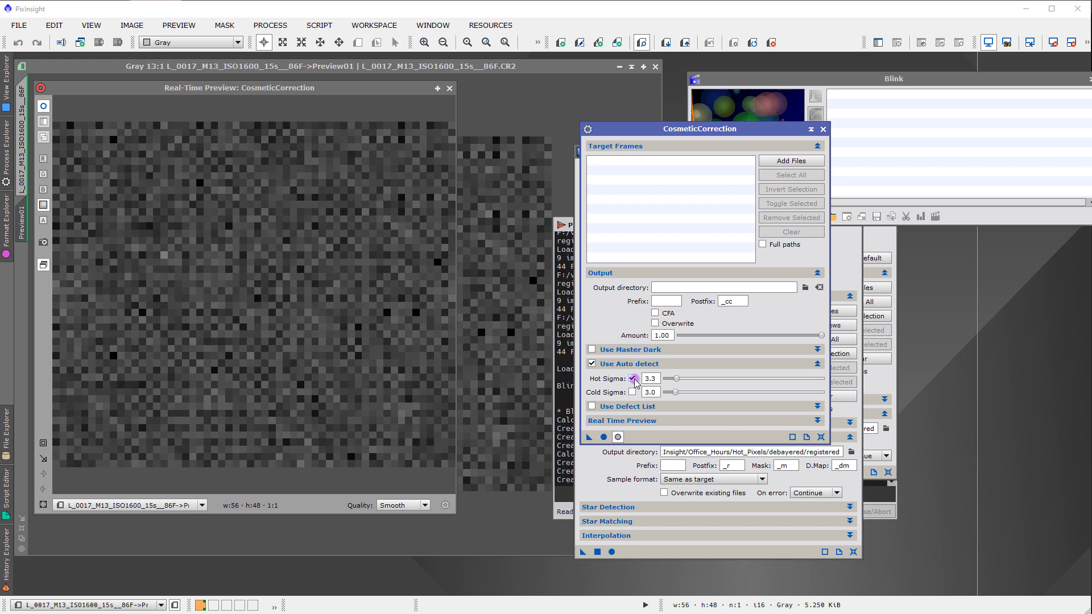
pyautogui.click(632, 378)
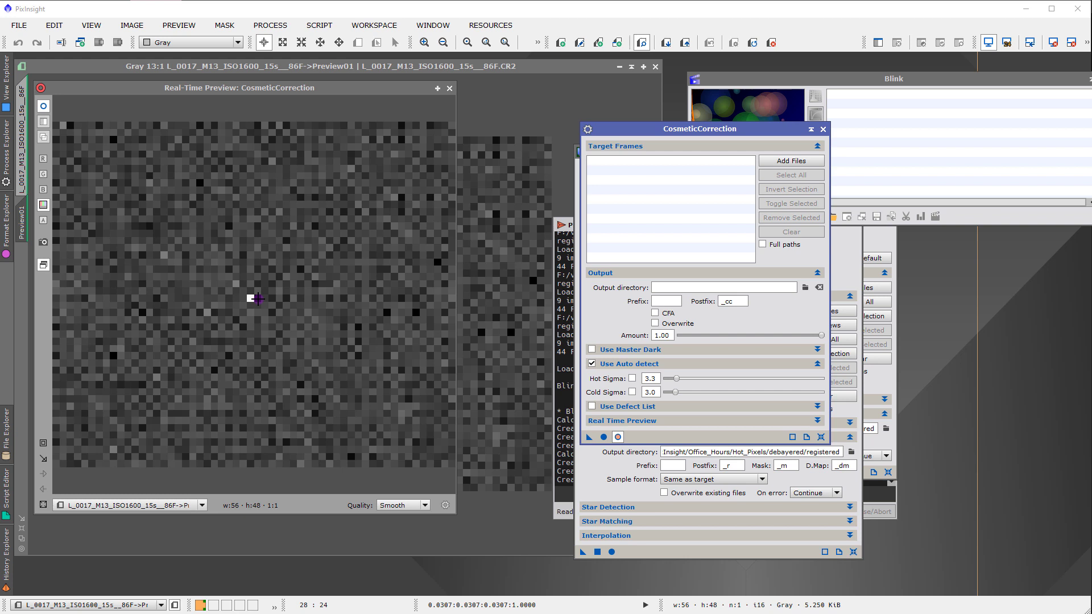
# - Enable CFA with Hot Sigma at 3.1, compare the correction on and off, and close the real-time preview
pyautogui.click(656, 313)
pyautogui.click(592, 365)
pyautogui.click(593, 365)
pyautogui.click(632, 378)
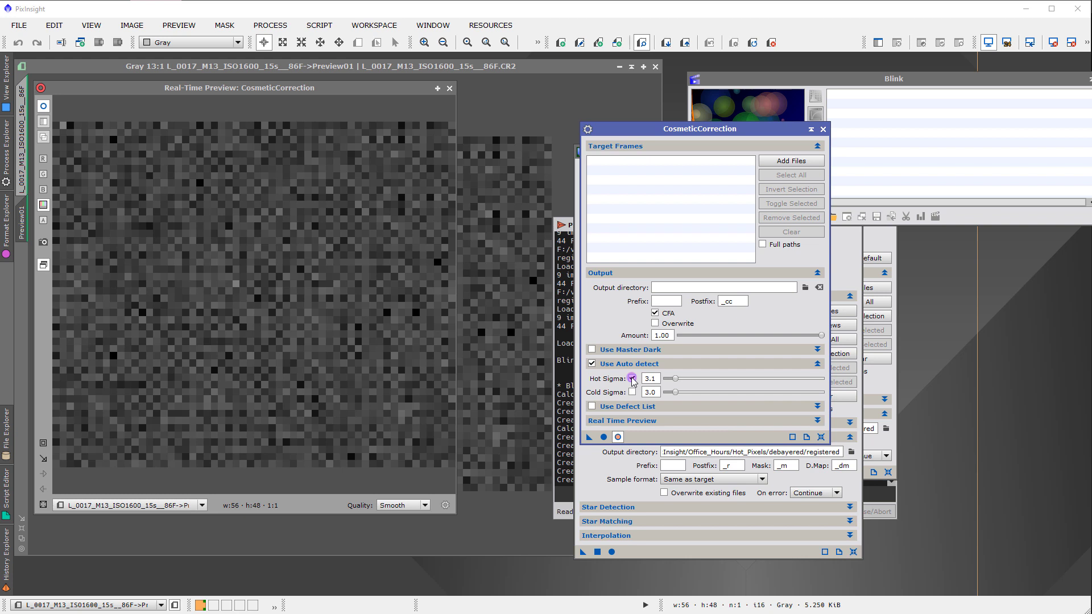
pyautogui.click(633, 379)
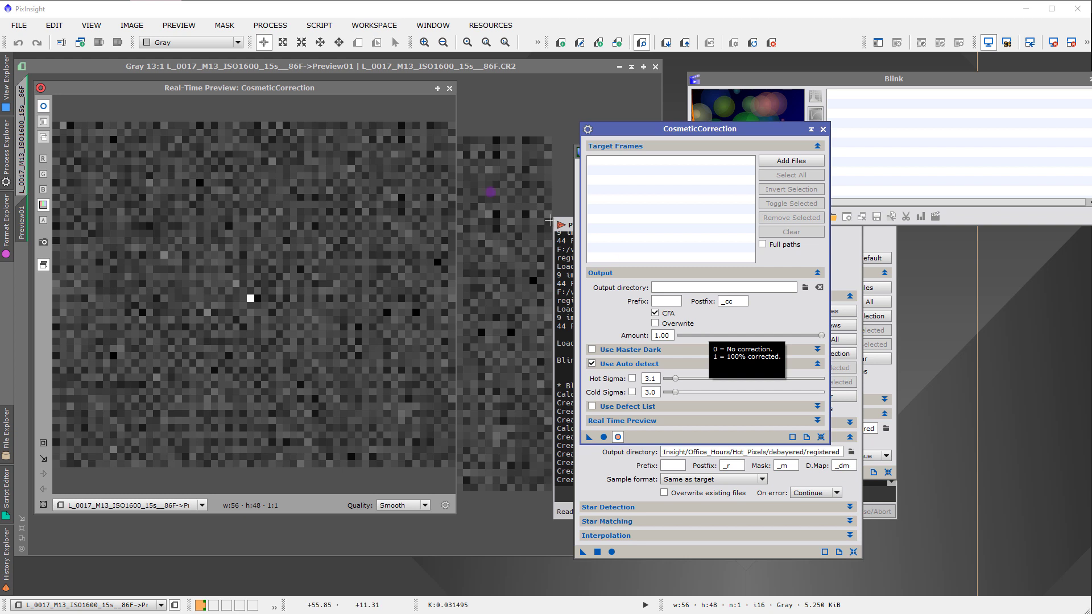
pyautogui.moveTo(323, 89); pyautogui.dragTo(350, 158)
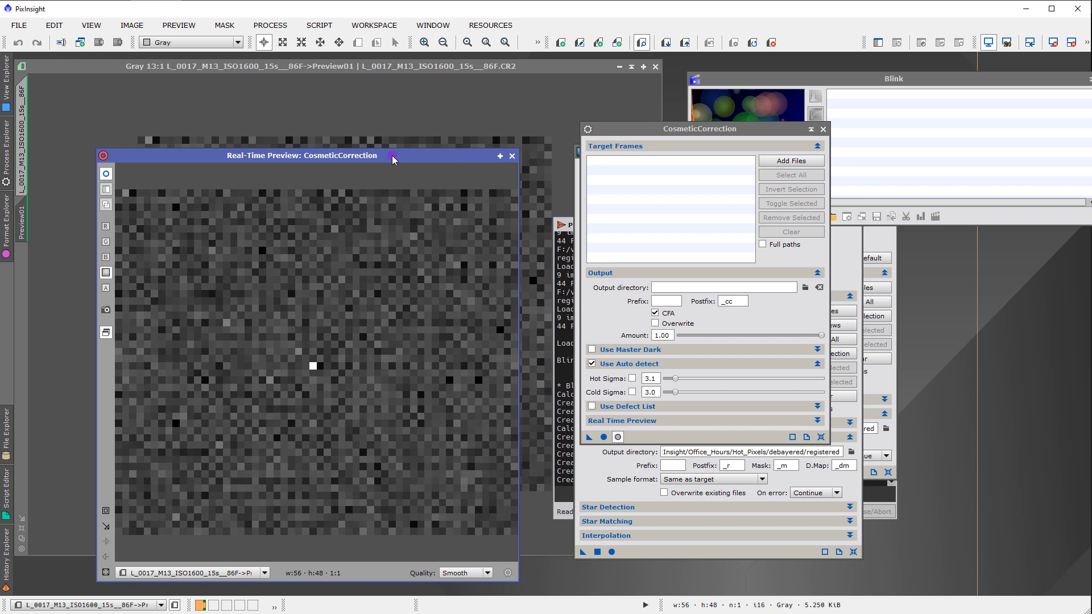
pyautogui.click(512, 156)
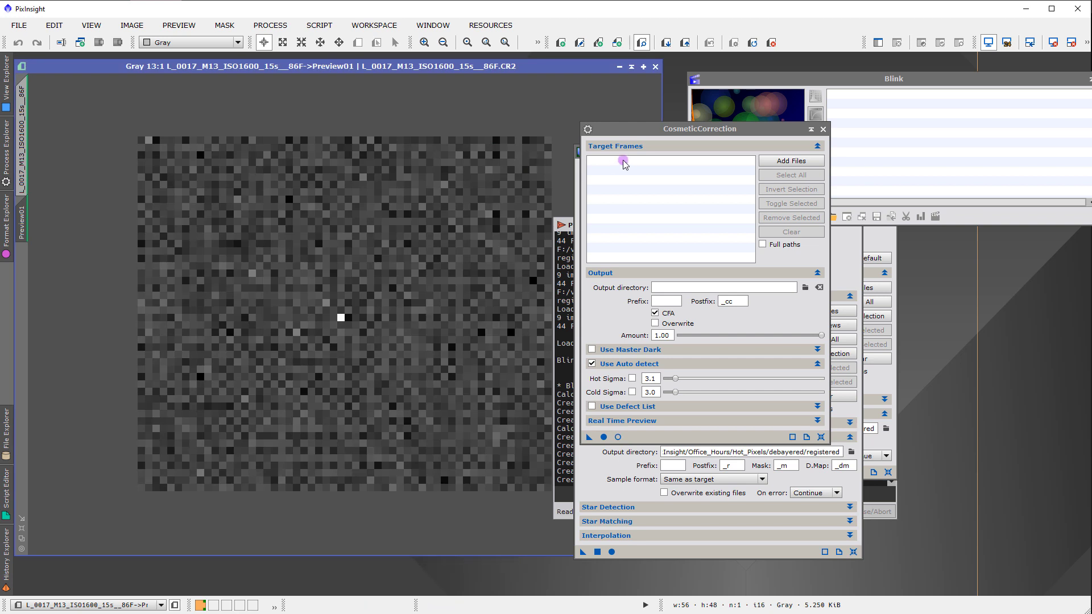
# - Add the five raw CR2 frames L_0017 to L_0021 from the M13_lights_062520 folder as CosmeticCorrection target frames
pyautogui.moveTo(656, 129); pyautogui.dragTo(571, 119)
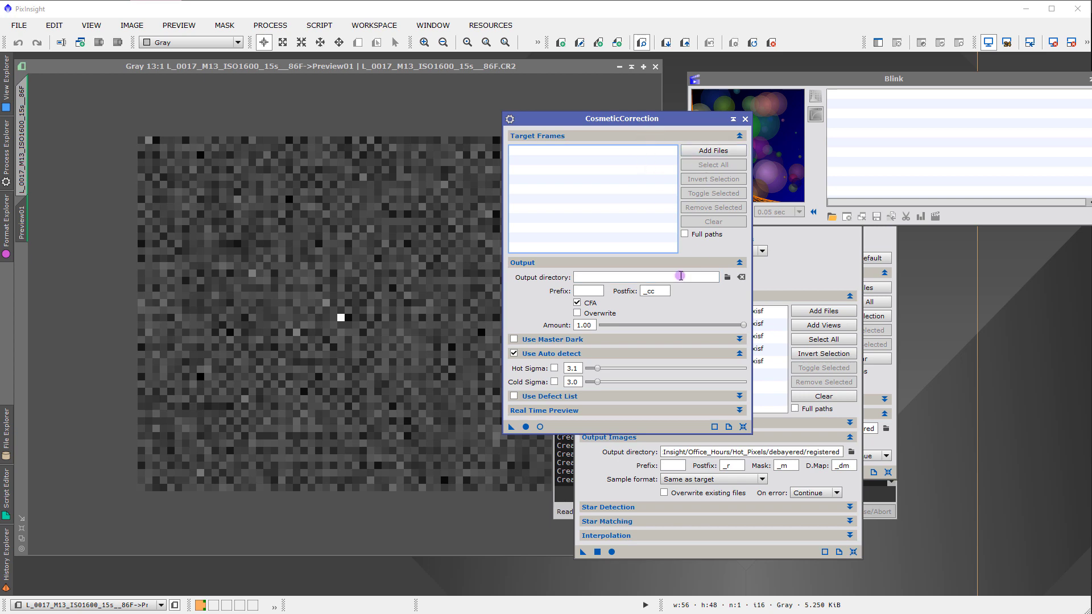
pyautogui.click(711, 151)
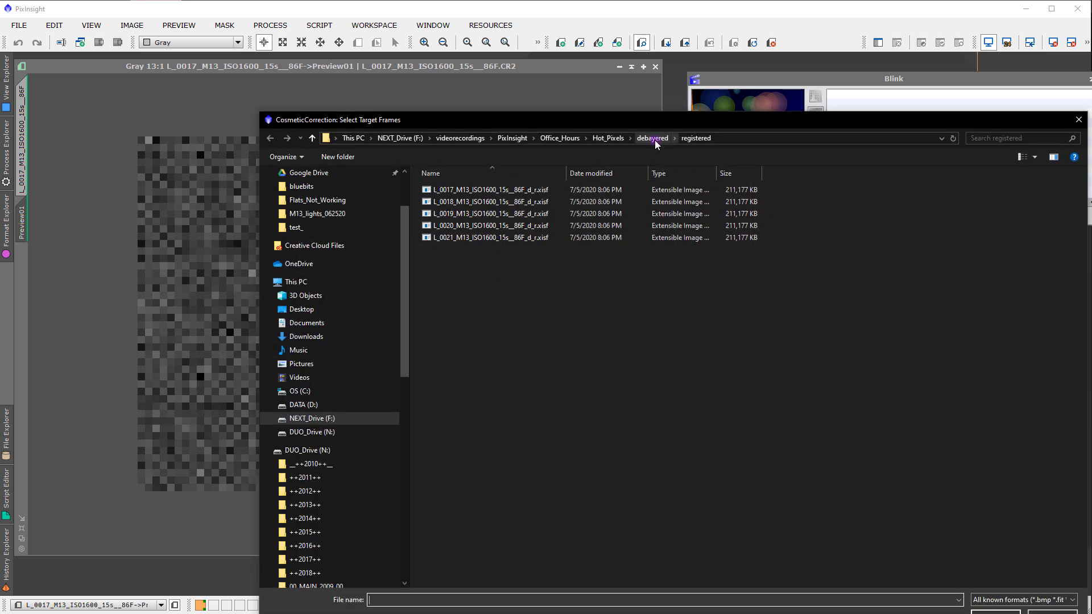
pyautogui.click(653, 138)
pyautogui.click(607, 140)
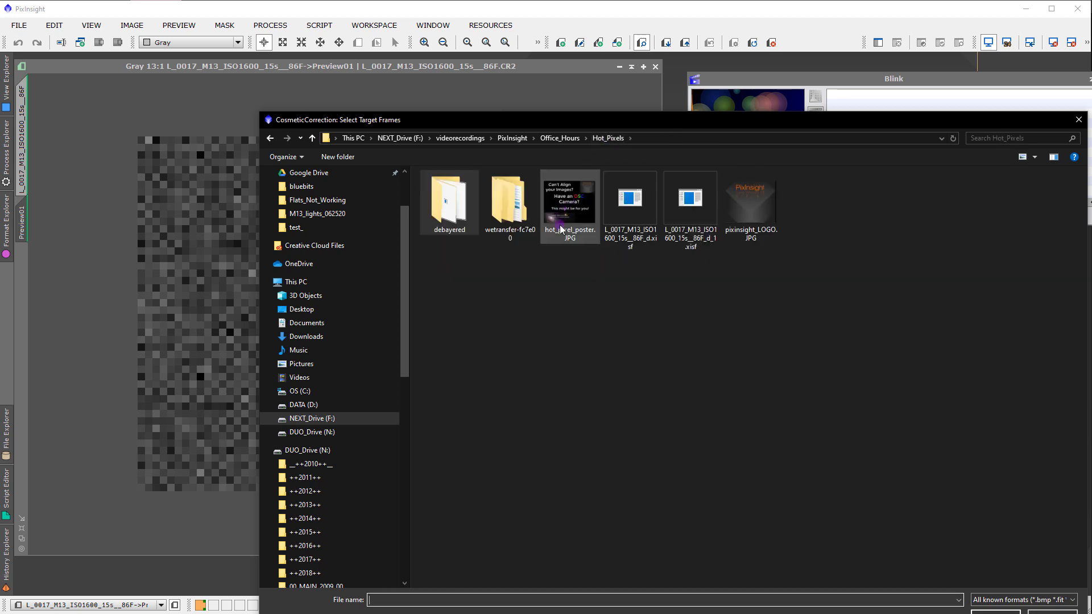
pyautogui.doubleClick(508, 216)
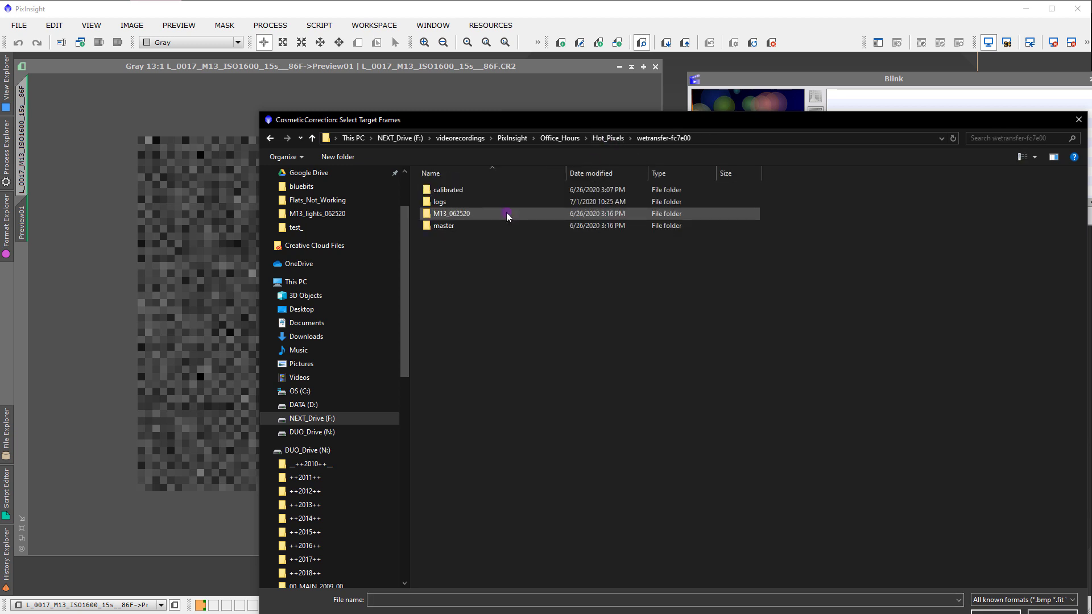
pyautogui.doubleClick(473, 213)
pyautogui.doubleClick(463, 203)
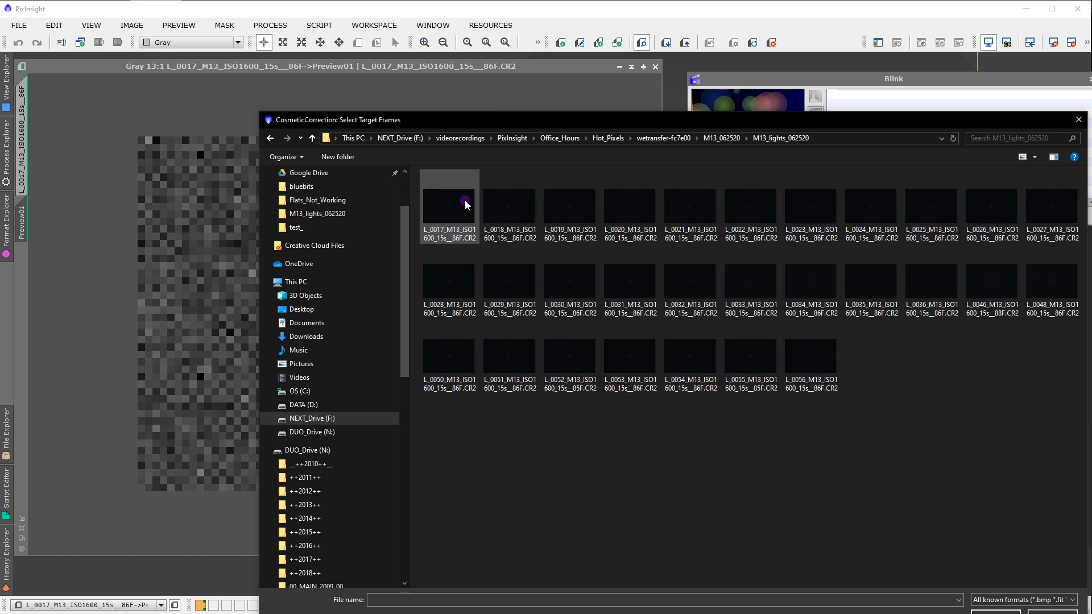
pyautogui.click(465, 213)
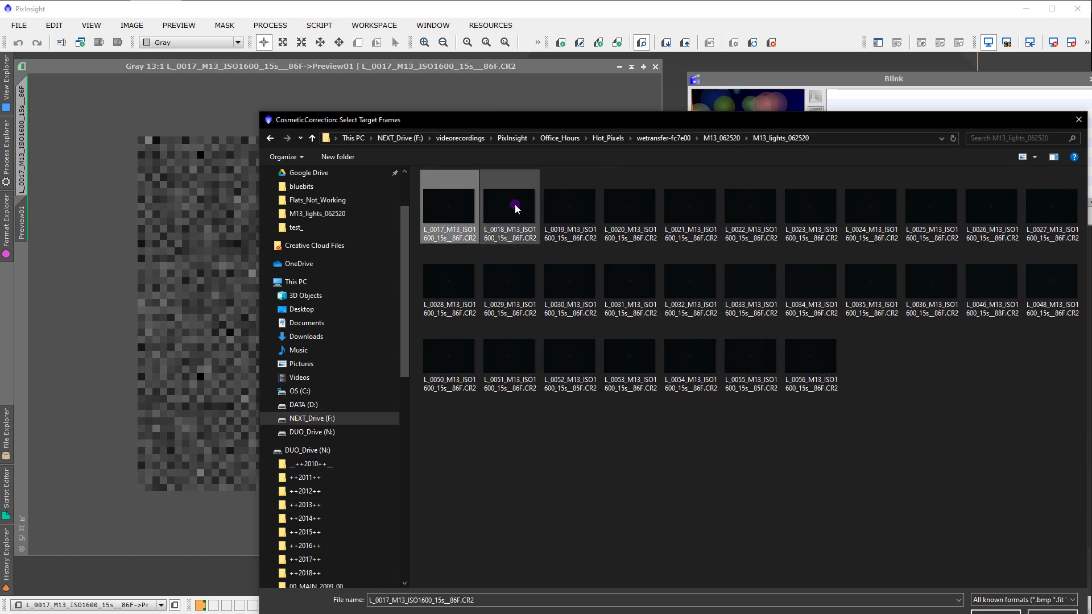
pyautogui.keyDown('shift'); pyautogui.click(514, 204); pyautogui.keyUp('shift')
pyautogui.keyDown('shift'); pyautogui.click(555, 224); pyautogui.keyUp('shift')
pyautogui.keyDown('shift'); pyautogui.click(625, 214); pyautogui.keyUp('shift')
pyautogui.keyDown('shift'); pyautogui.click(677, 208); pyautogui.keyUp('shift')
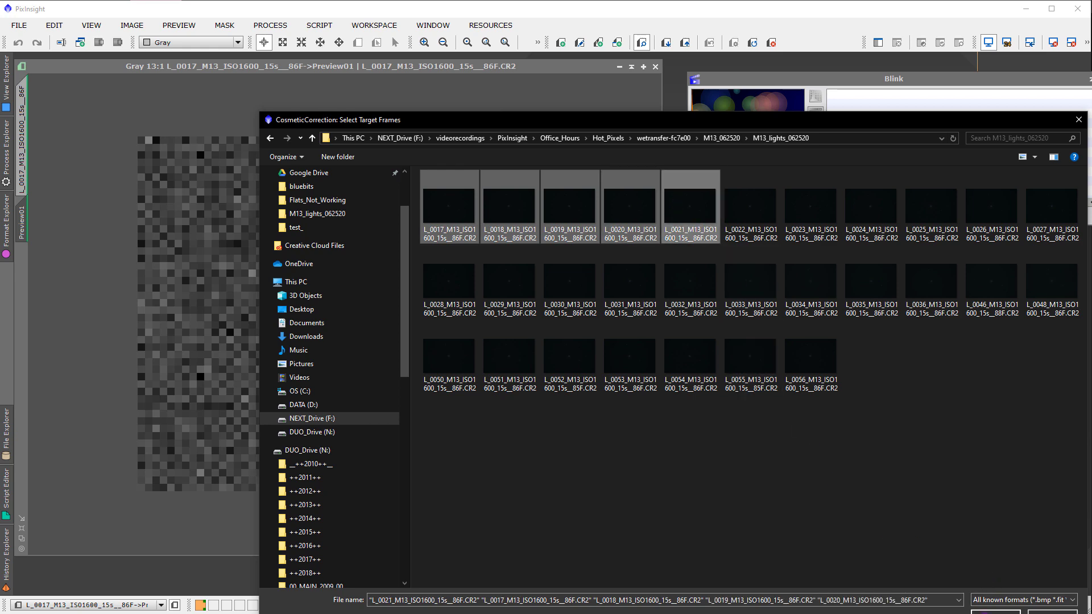
pyautogui.click(995, 612)
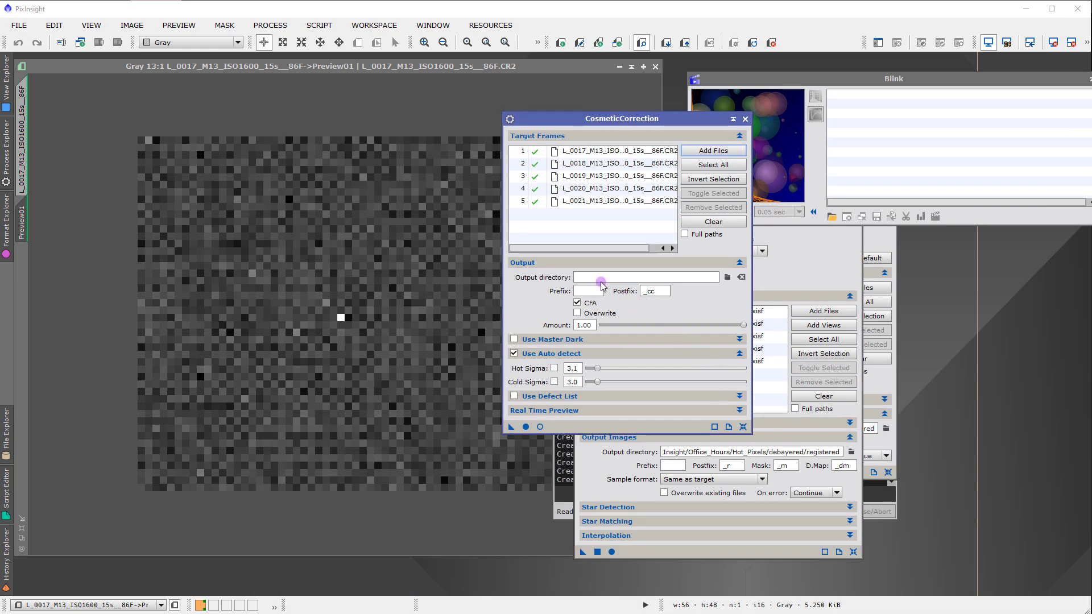
# - Create a folder named cosmetic inside Hot_Pixels and set it as the CosmeticCorrection output directory
pyautogui.click(733, 277)
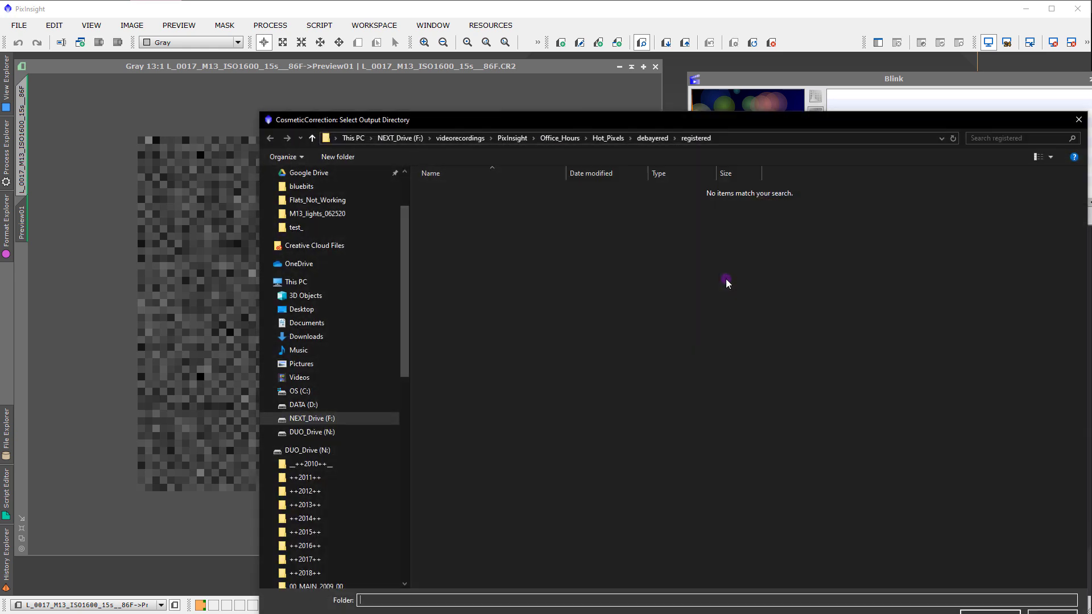
pyautogui.click(609, 138)
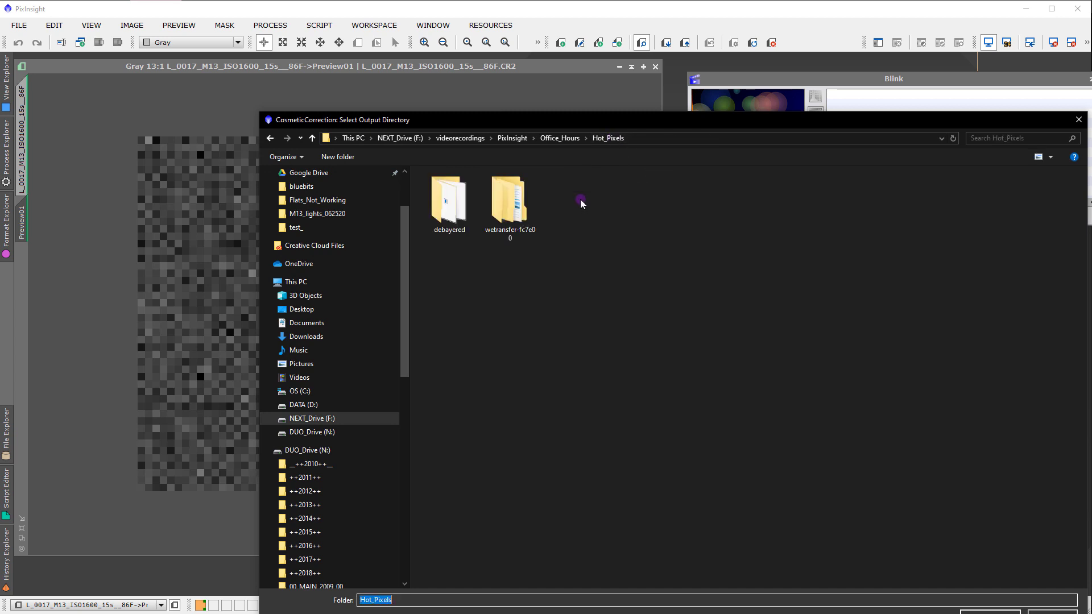
pyautogui.rightClick(558, 304)
pyautogui.moveTo(606, 424)
pyautogui.click(700, 426)
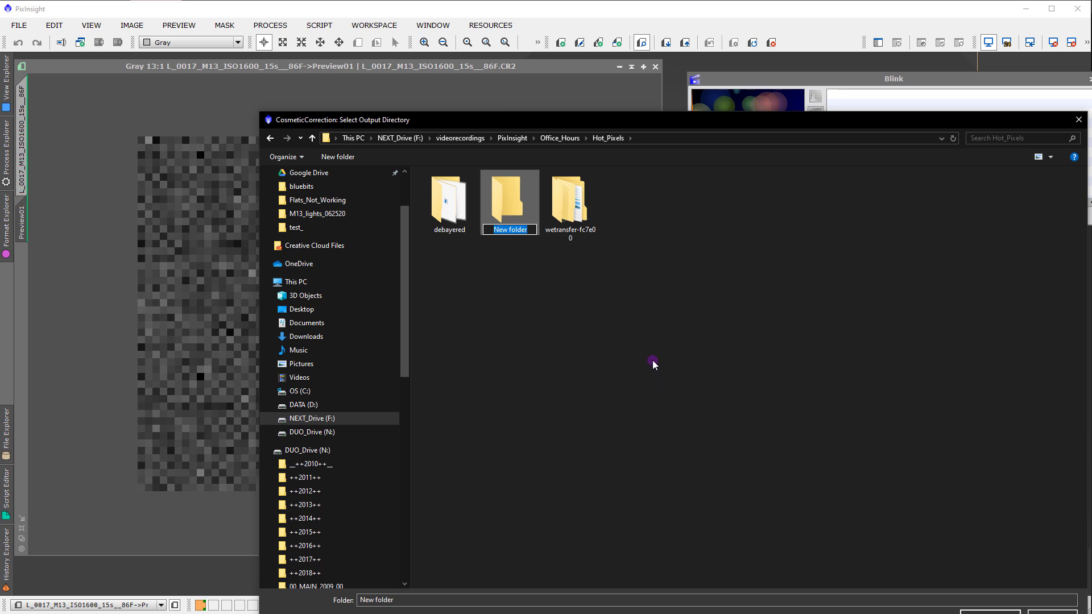
pyautogui.write('coc')
pyautogui.press('BackSpace')
pyautogui.write('smetic')
pyautogui.press('Return')
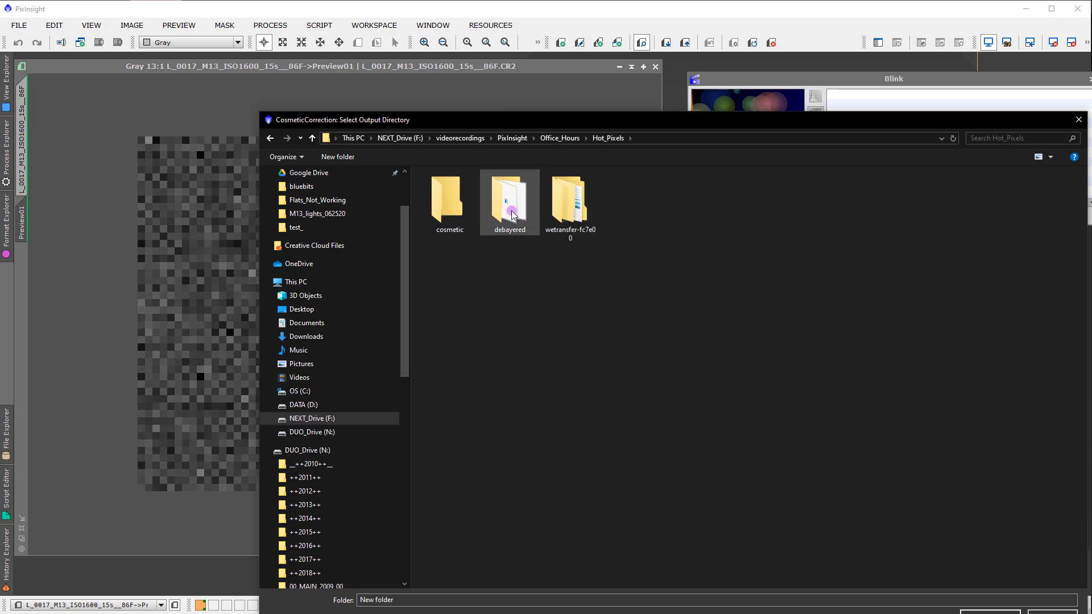
pyautogui.click(444, 229)
pyautogui.doubleClick(443, 230)
pyautogui.click(989, 612)
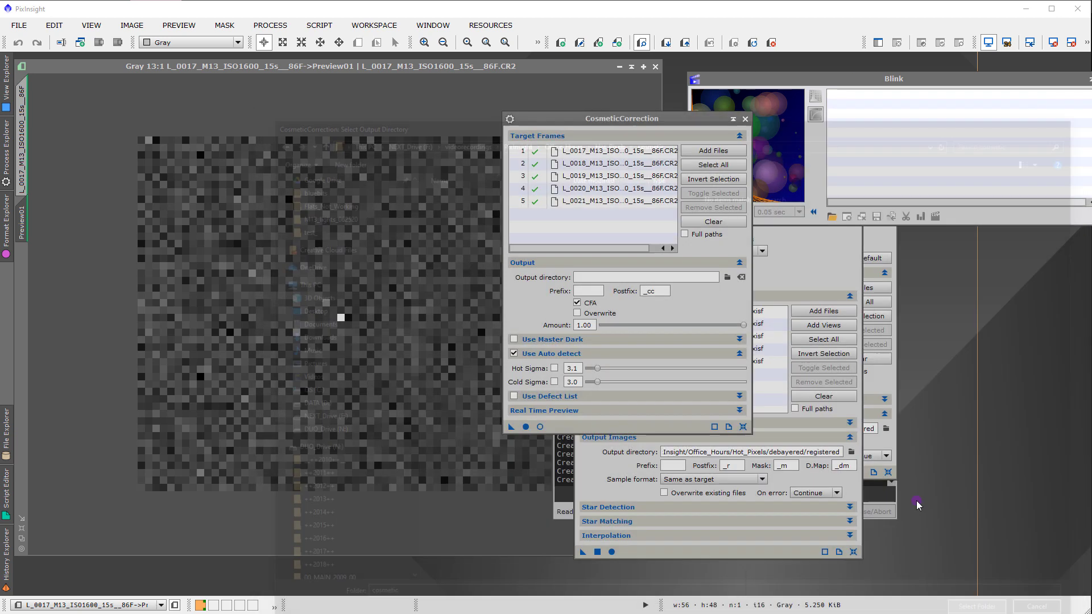
# - Enable Hot Sigma at 3.1, run CosmeticCorrection on the five target frames, and check the Process Console output
pyautogui.moveTo(605, 122); pyautogui.dragTo(559, 126)
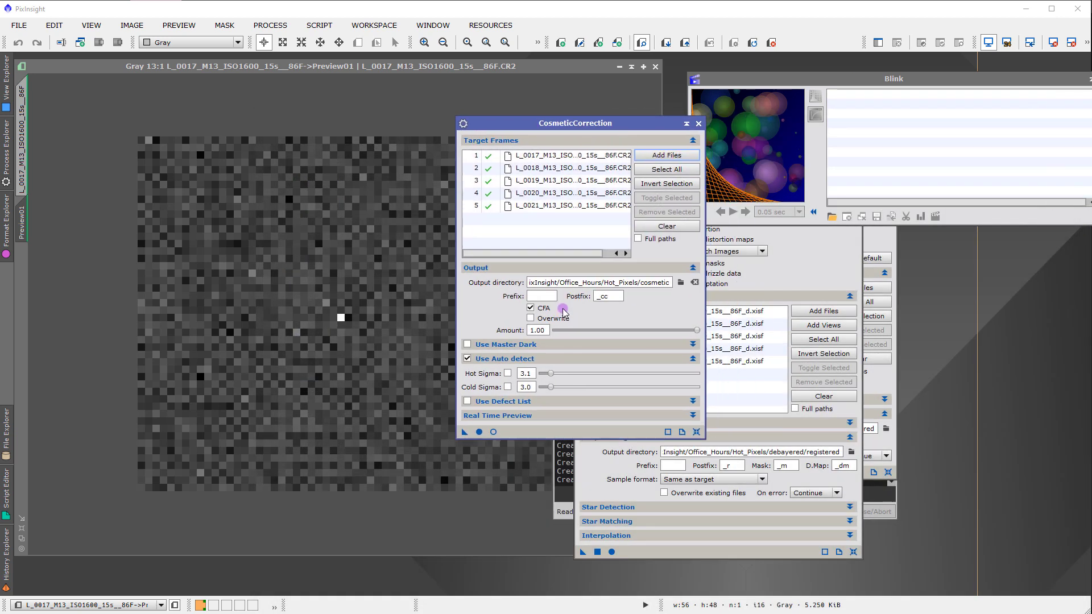
pyautogui.click(508, 373)
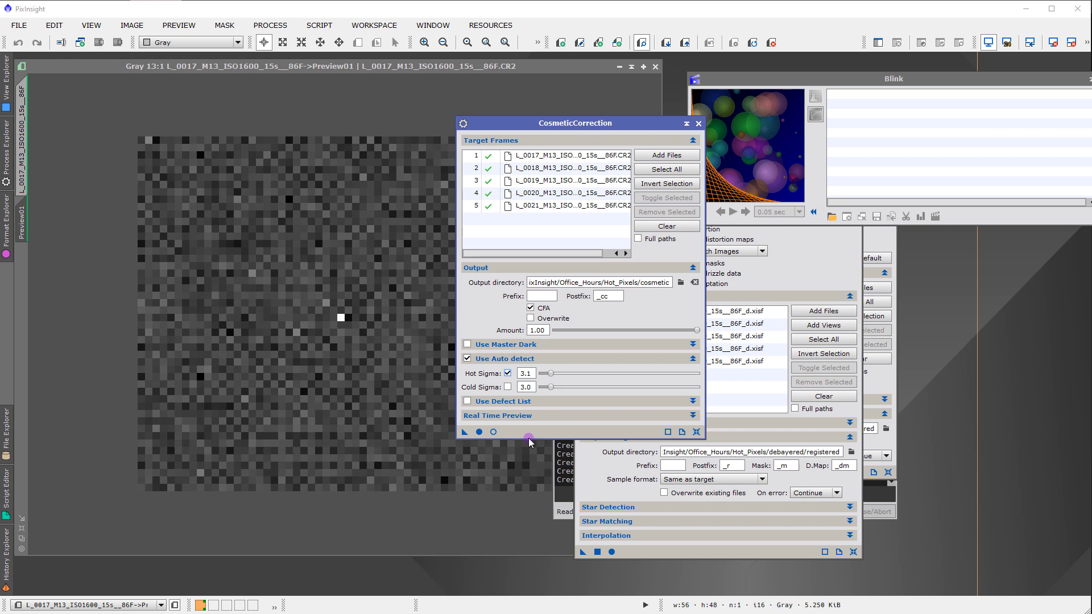
pyautogui.click(480, 432)
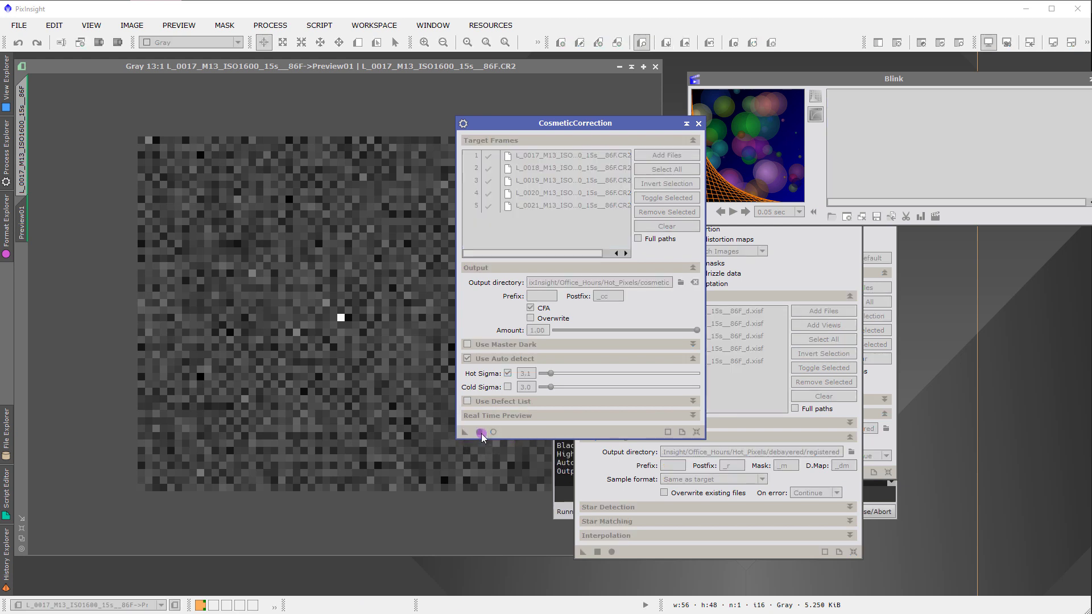
pyautogui.click(571, 461)
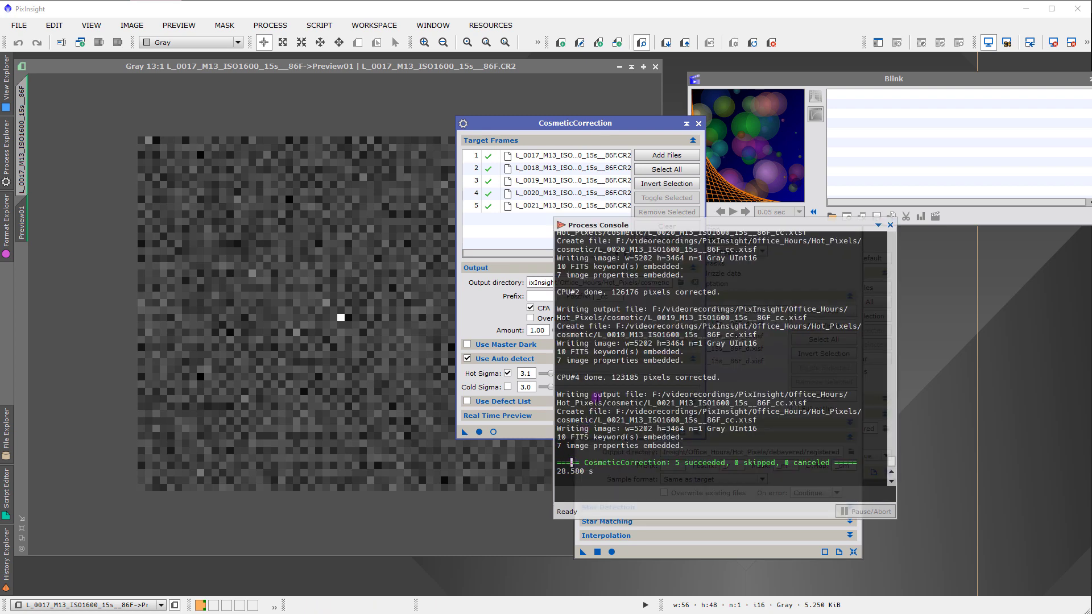
pyautogui.moveTo(598, 225); pyautogui.dragTo(545, 188)
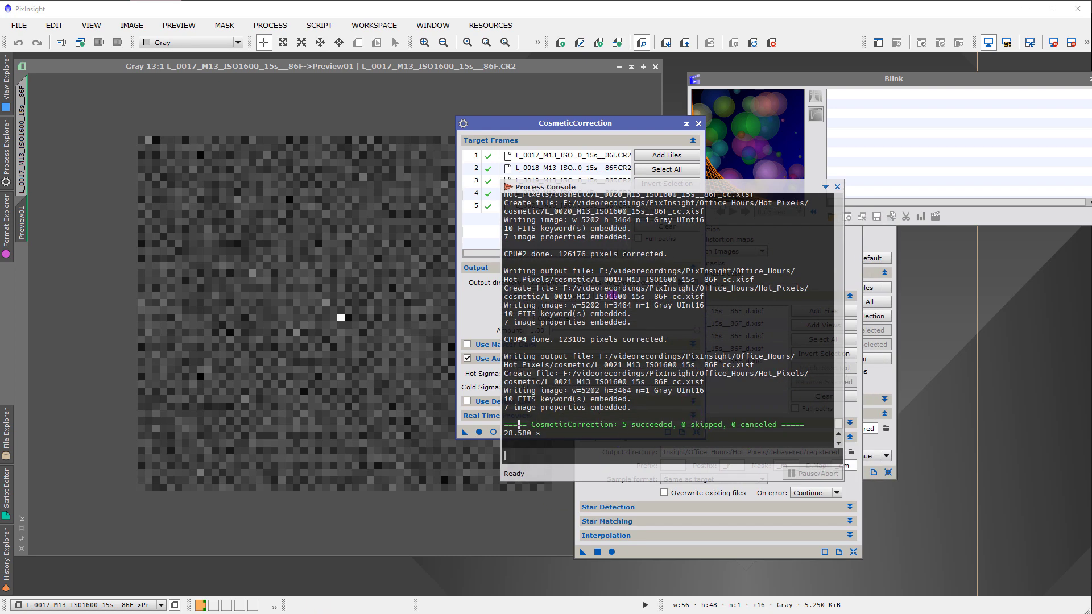
# - Set the StarAlignment reference image to L_0017_M13_ISO1600_15s__86F_cc.xisf from the cosmetic folder
pyautogui.moveTo(602, 129); pyautogui.dragTo(515, 132)
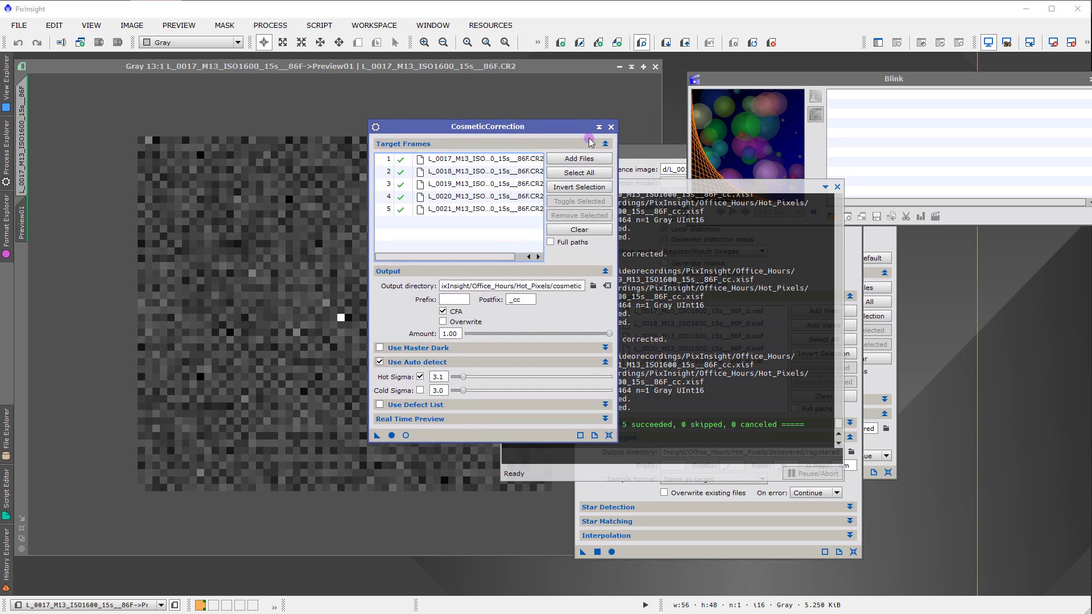
pyautogui.moveTo(654, 149); pyautogui.dragTo(543, 139)
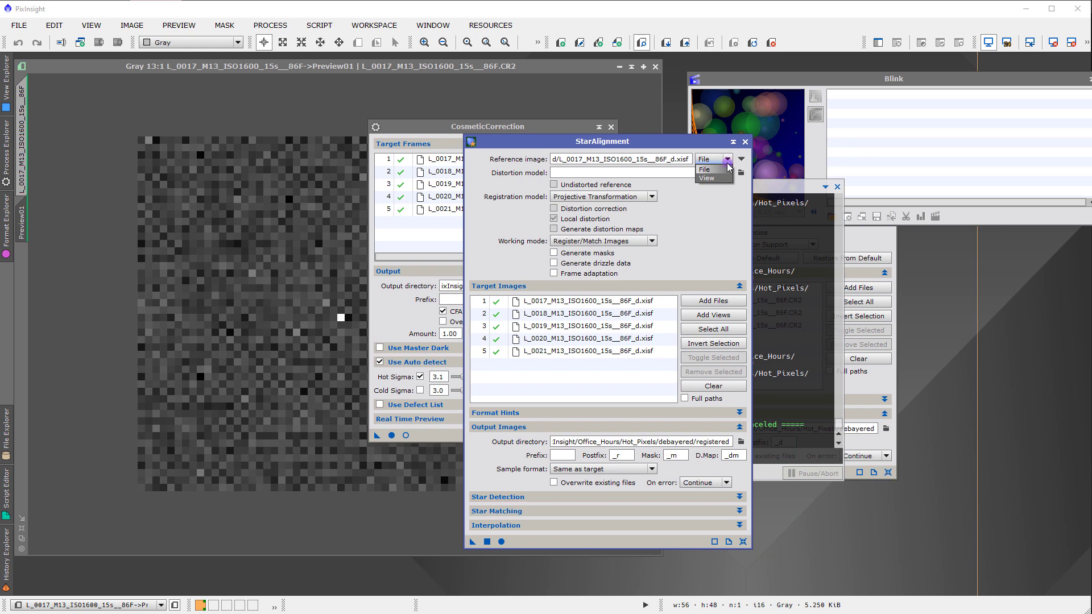
pyautogui.click(741, 159)
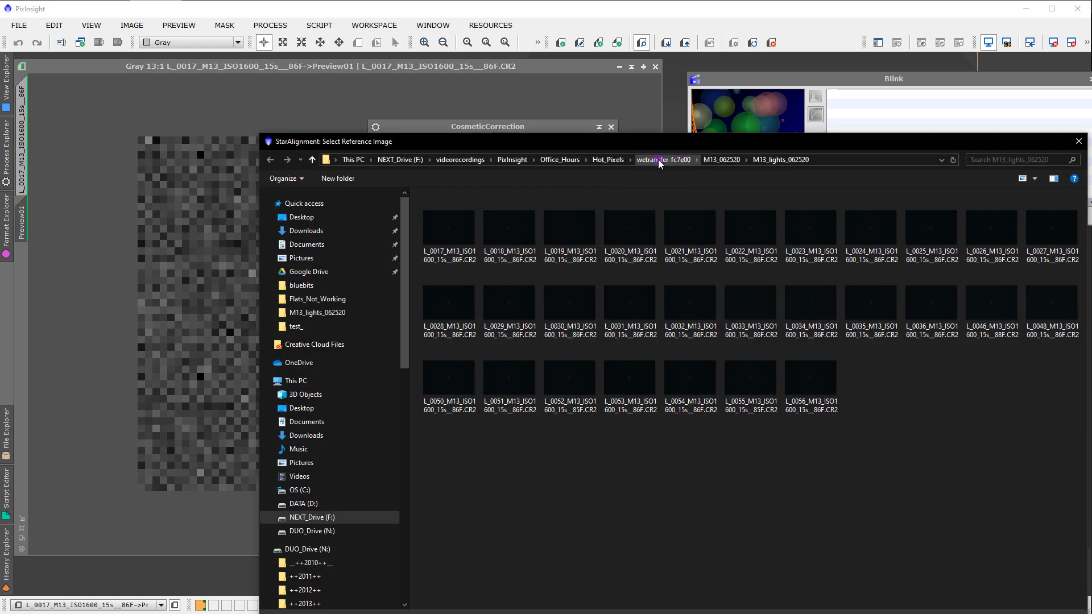
pyautogui.click(615, 159)
pyautogui.doubleClick(456, 226)
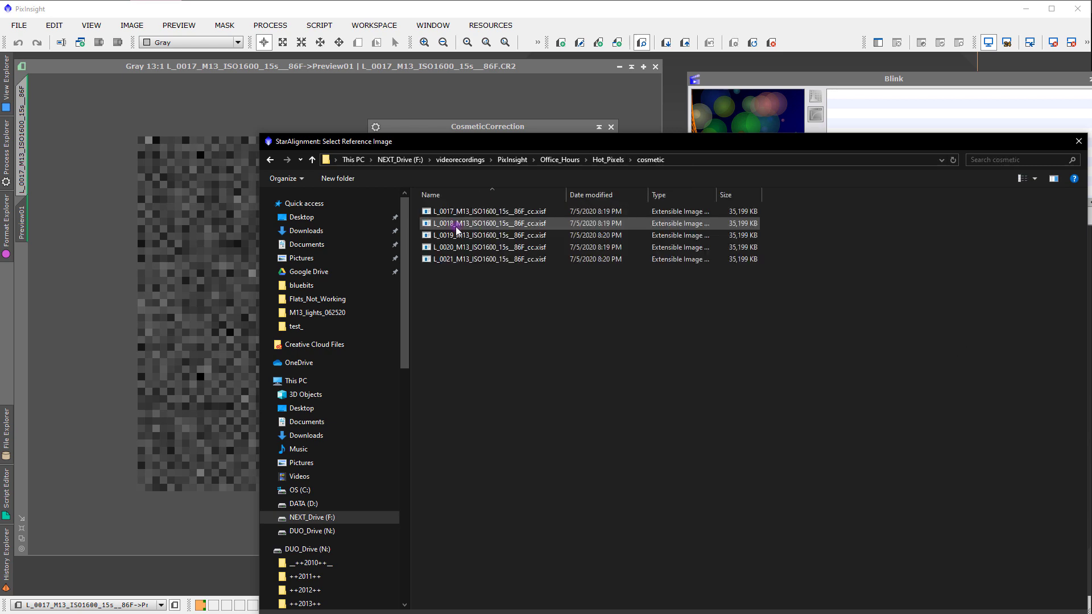
pyautogui.doubleClick(481, 212)
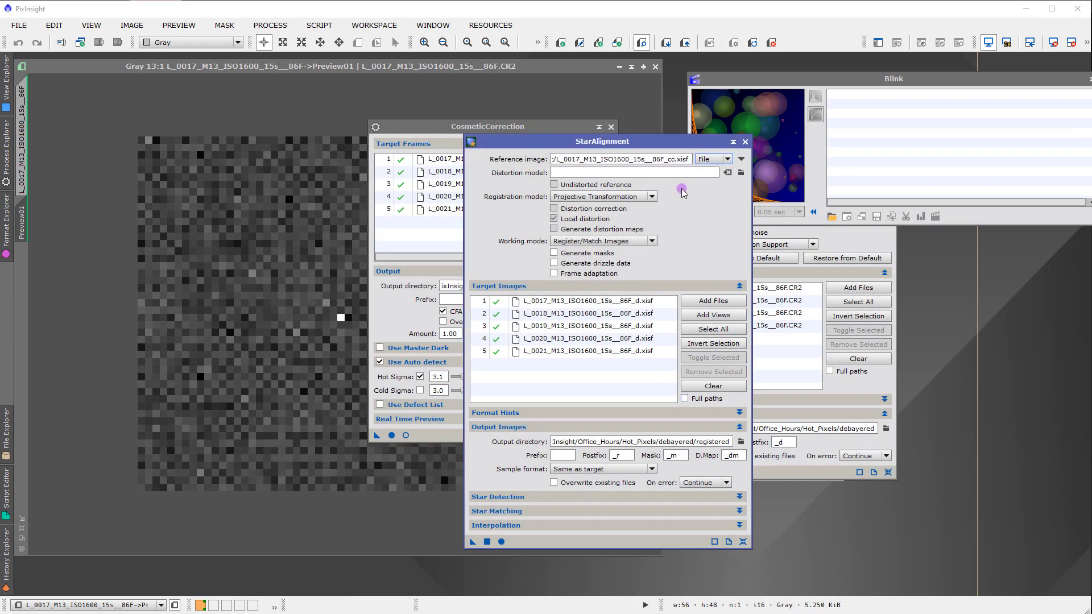
# - Replace the StarAlignment target images with the five cosmetically corrected _cc.xisf files, L_0017 to L_0021
pyautogui.click(717, 386)
pyautogui.click(713, 300)
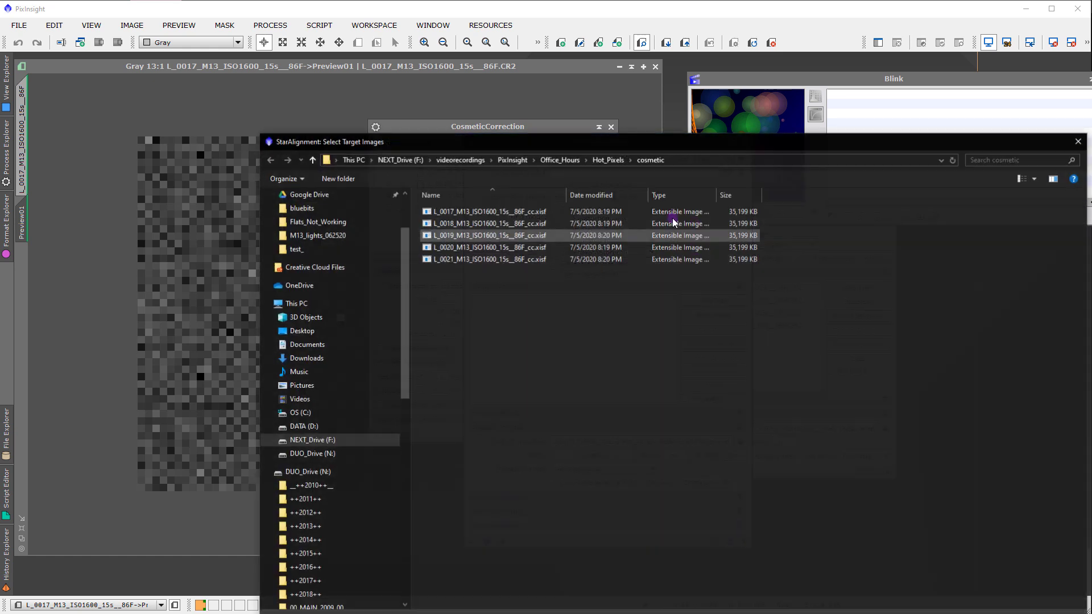
pyautogui.click(487, 236)
pyautogui.hotkey('ctrl', 'a')
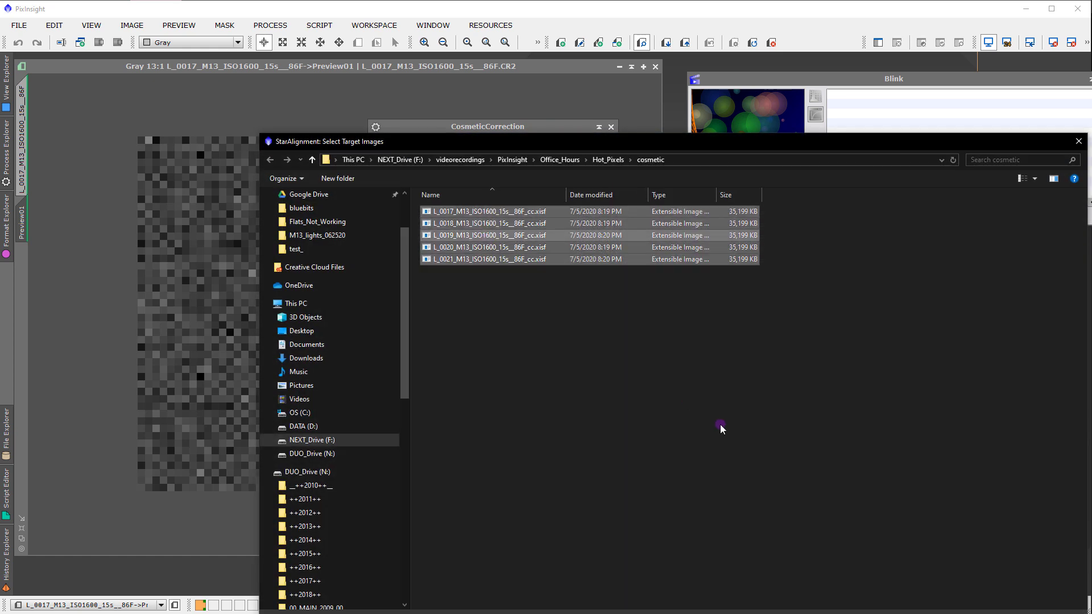
pyautogui.press('Return')
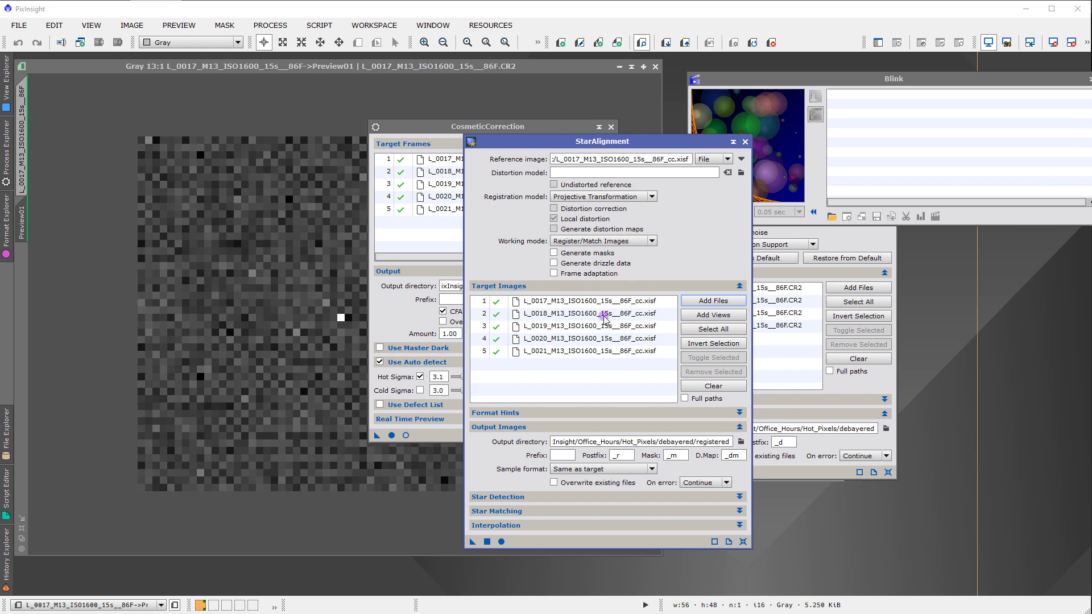
# - Create a folder named registered inside cosmetic as the StarAlignment output directory, and run the alignment
pyautogui.click(740, 442)
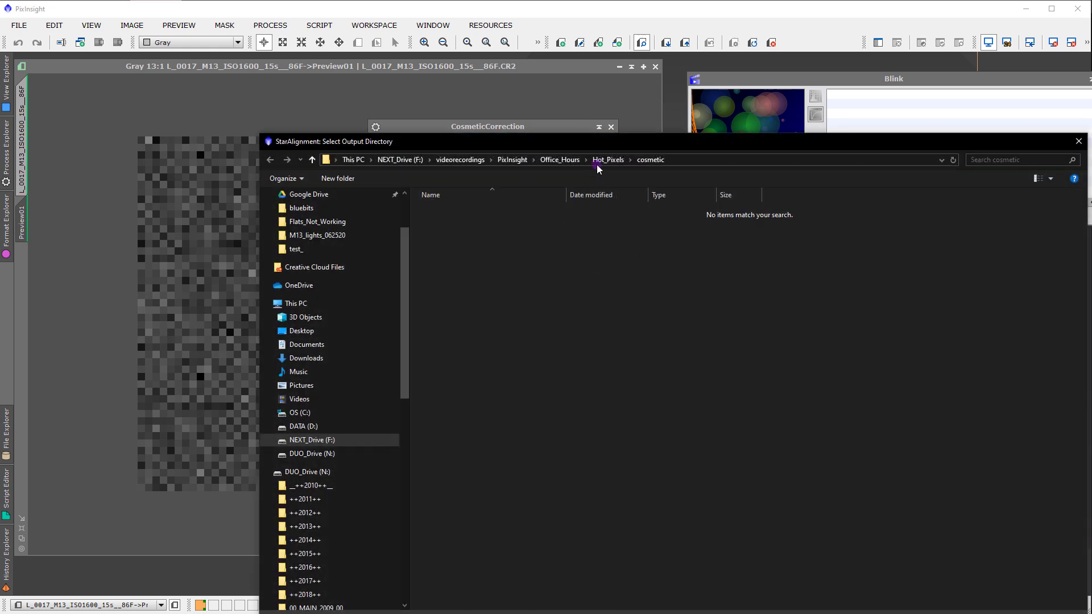
pyautogui.rightClick(637, 349)
pyautogui.moveTo(667, 411)
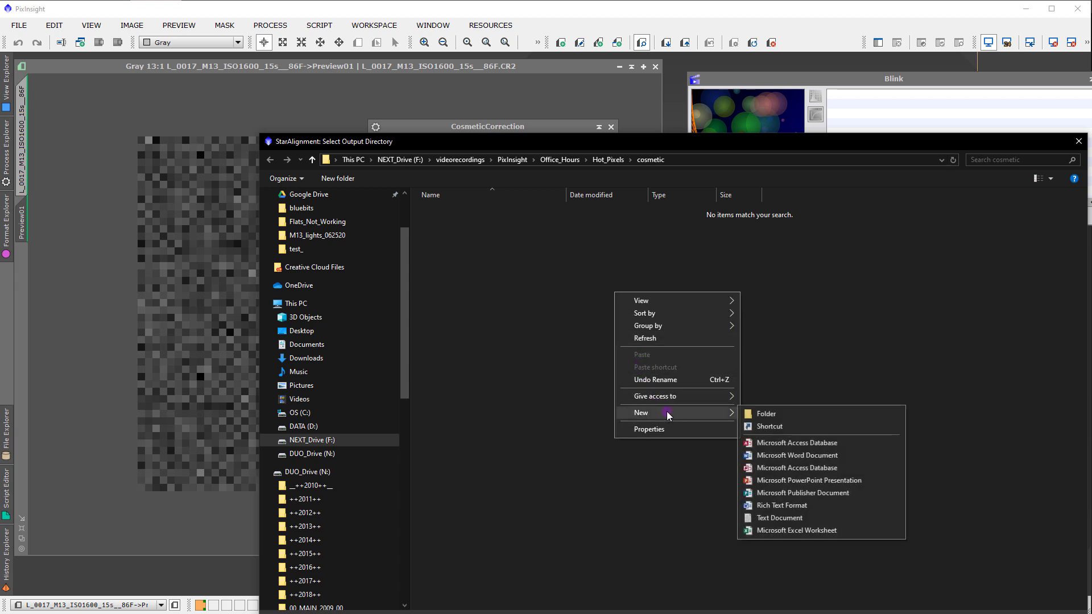
pyautogui.click(749, 415)
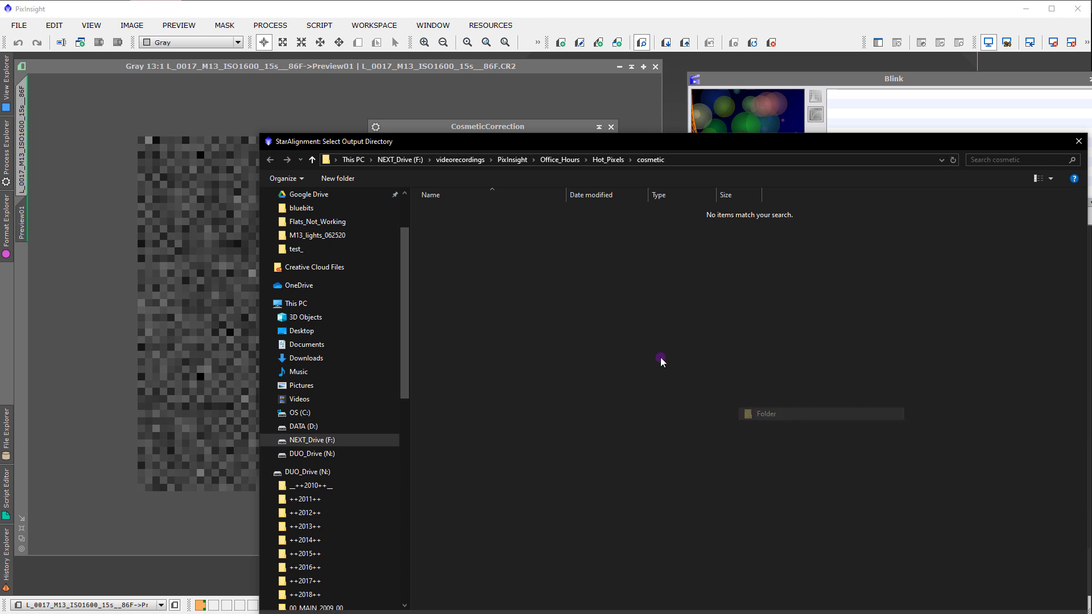
pyautogui.write('registered')
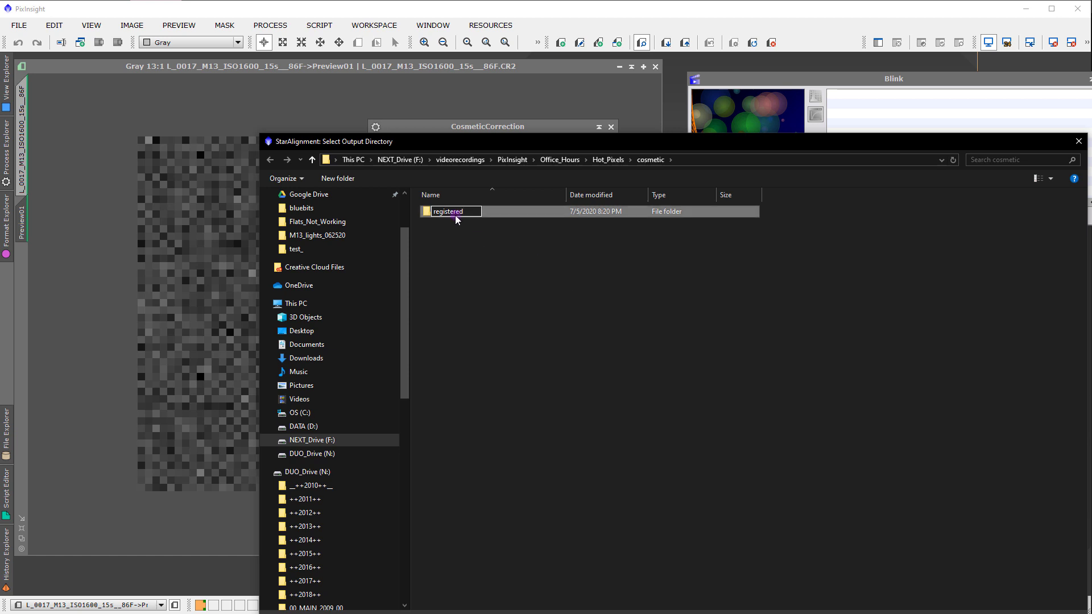
pyautogui.press('Return')
pyautogui.doubleClick(448, 210)
pyautogui.click(920, 604)
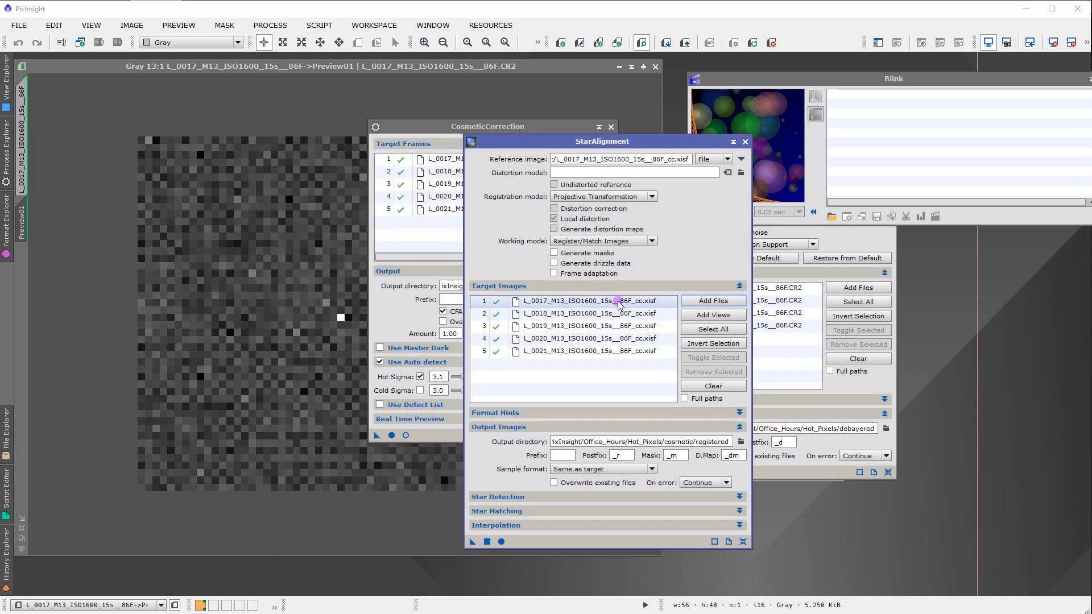
pyautogui.click(501, 542)
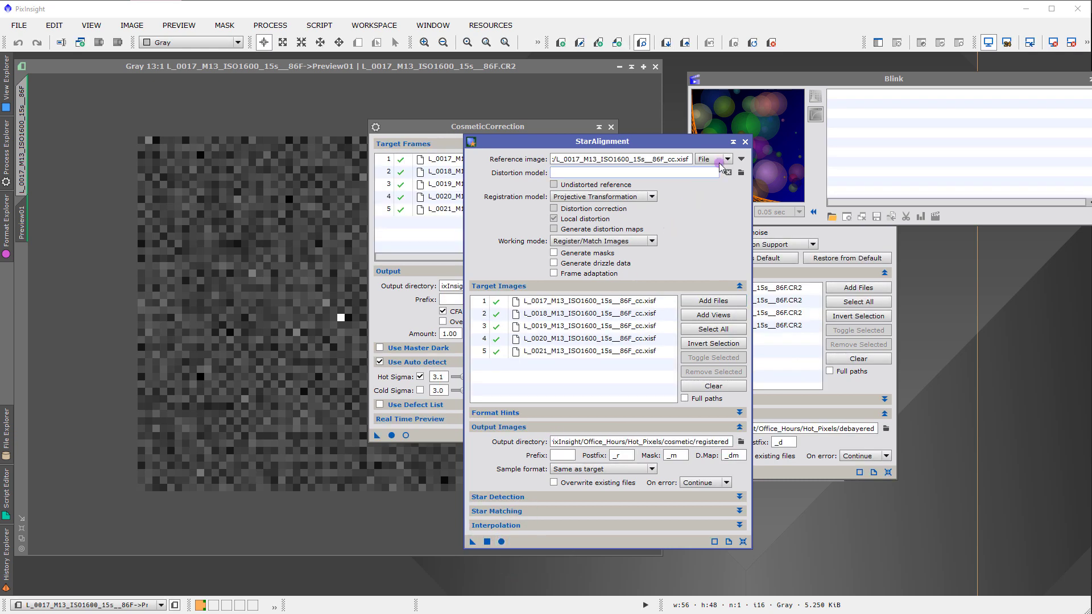
# - Load the five aligned _cc_r.xisf files from cosmetic/registered into Blink and apply the automatic histogram stretch
pyautogui.moveTo(747, 86); pyautogui.dragTo(451, 110)
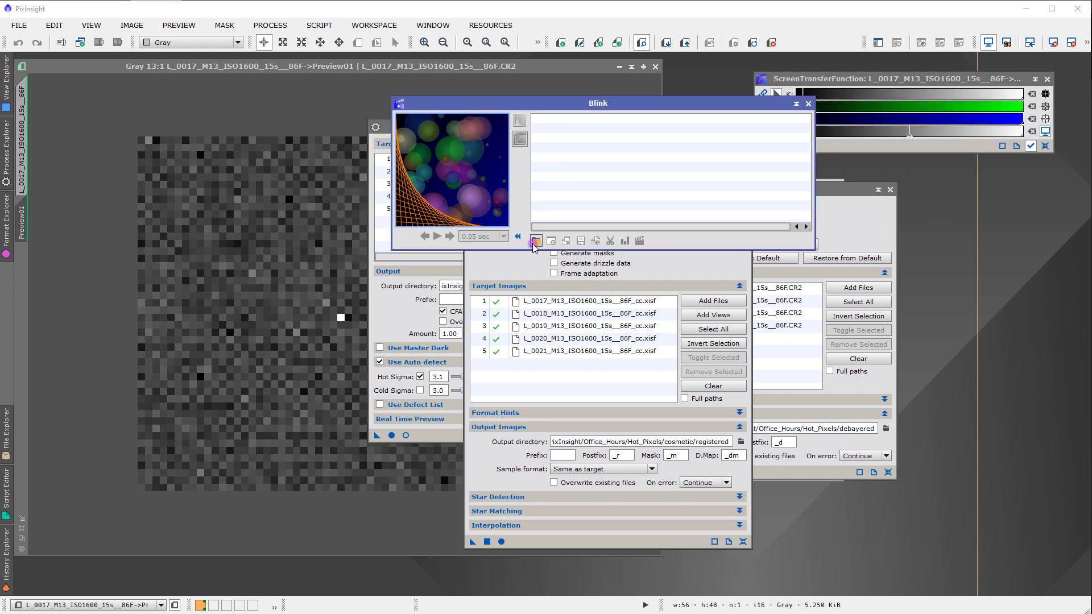
pyautogui.click(536, 241)
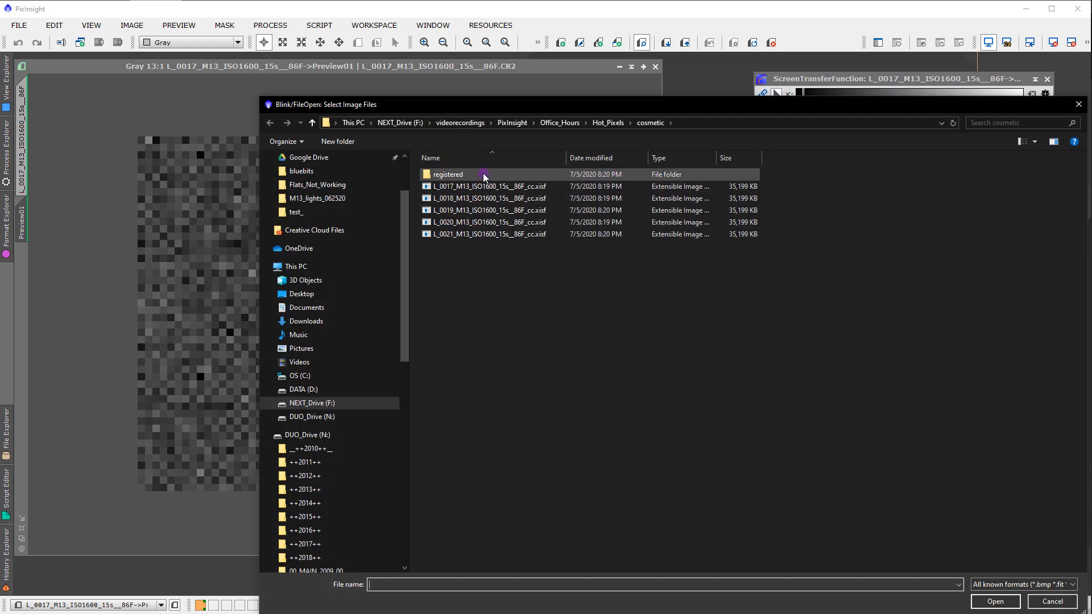
pyautogui.doubleClick(484, 177)
pyautogui.click(512, 197)
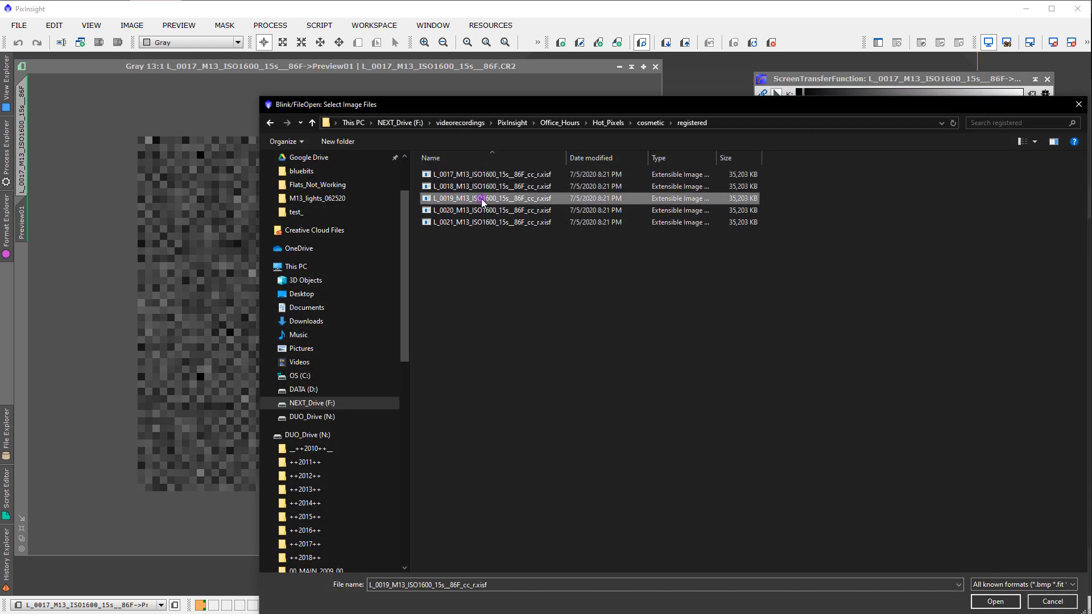
pyautogui.hotkey('ctrl', 'a')
pyautogui.click(979, 601)
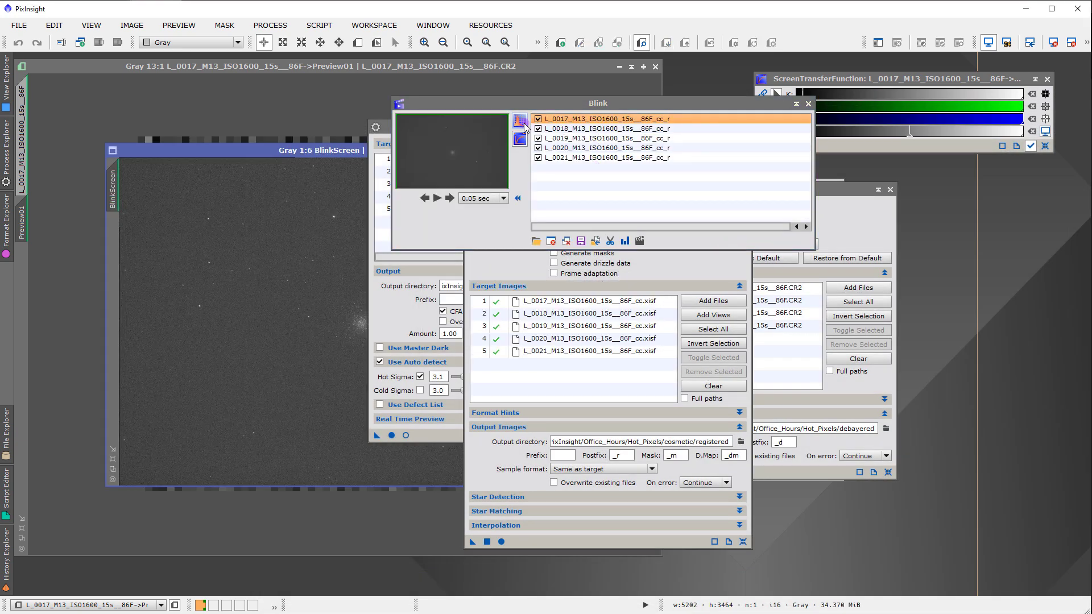
pyautogui.click(519, 121)
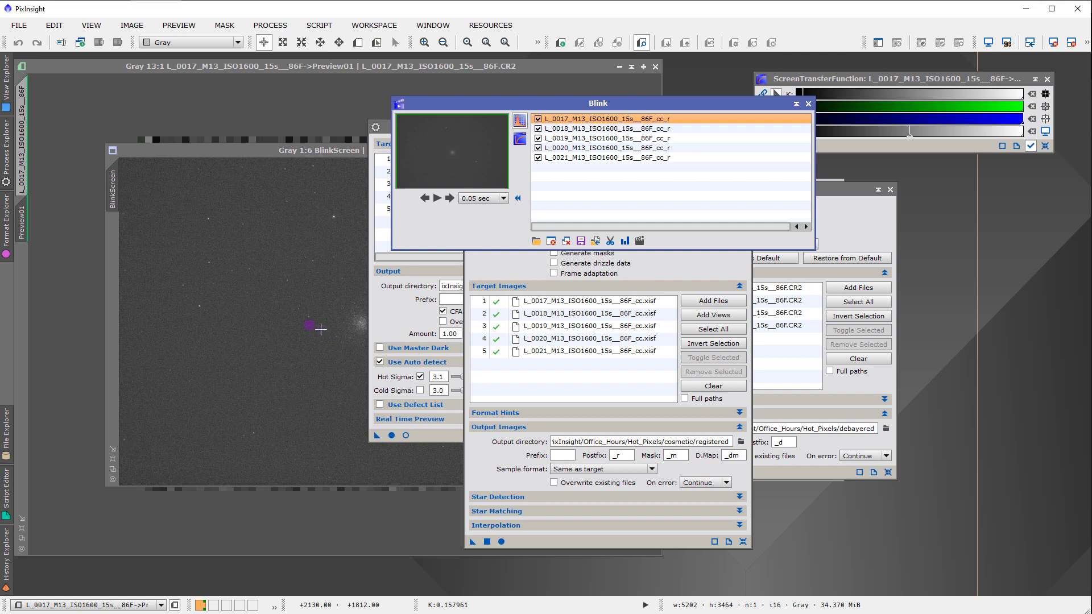
# - Examine the first registered frame at 2:1, arranging the Blink, CosmeticCorrection and StarAlignment windows clear of the image
pyautogui.click(293, 322)
pyautogui.scroll(4, 293, 322)
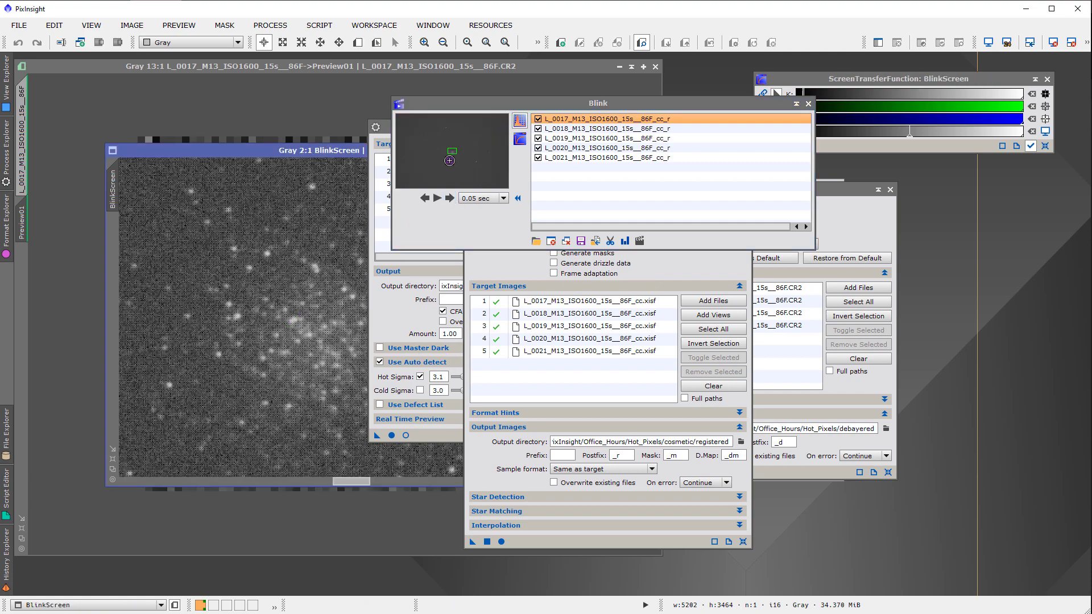
pyautogui.click(312, 482)
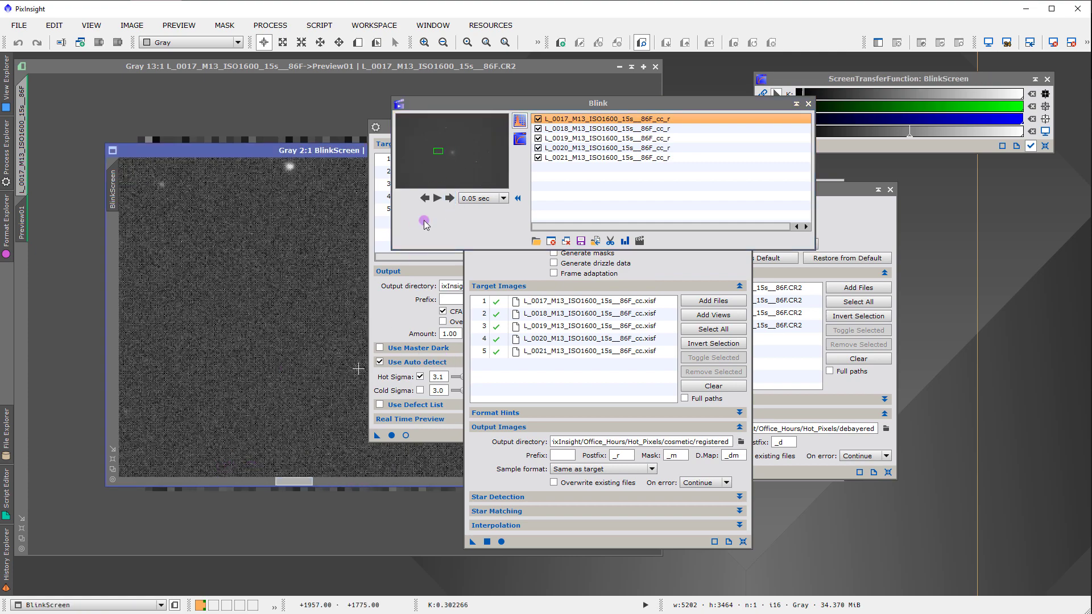
pyautogui.moveTo(439, 109); pyautogui.dragTo(607, 83)
pyautogui.moveTo(483, 126); pyautogui.dragTo(617, 119)
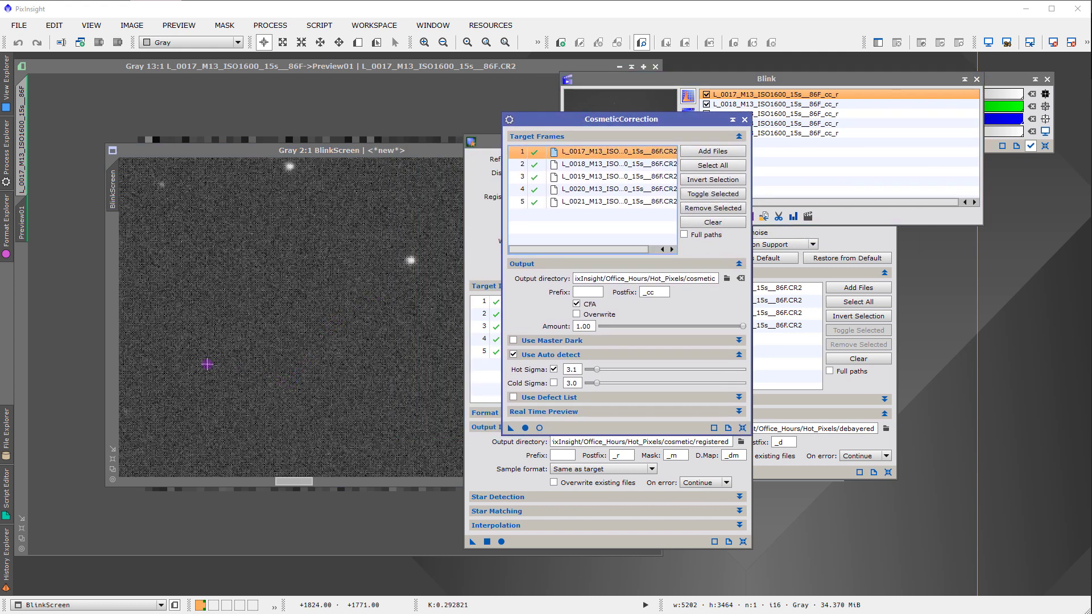
pyautogui.moveTo(297, 481); pyautogui.dragTo(282, 481)
pyautogui.click(530, 154)
pyautogui.moveTo(489, 142); pyautogui.dragTo(678, 206)
pyautogui.moveTo(625, 79); pyautogui.dragTo(537, 97)
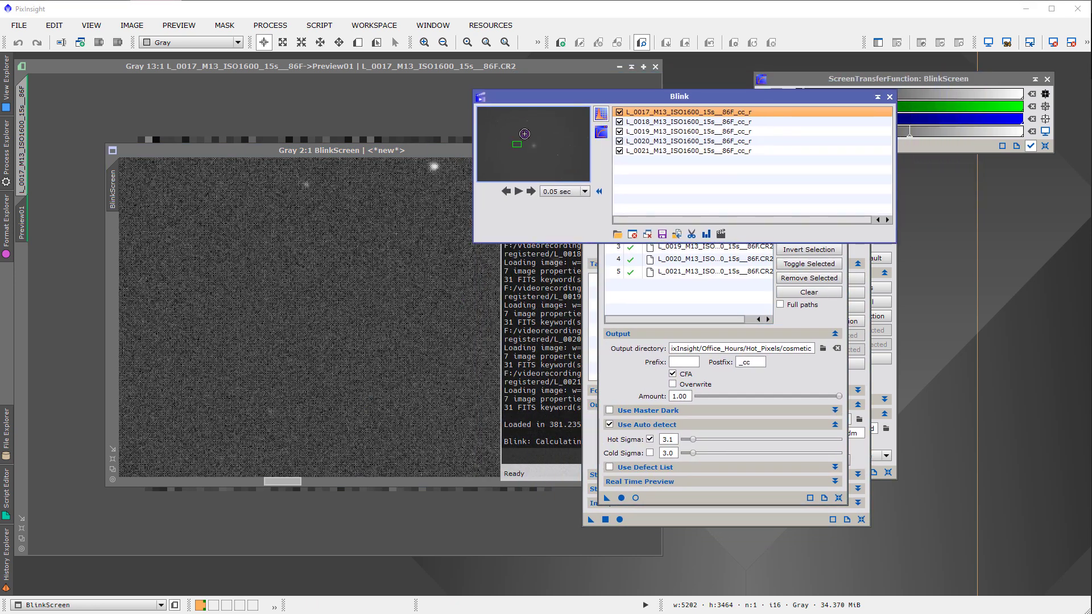
# - Inspect the star-poor background beside M13 at 3:1 and 1:1, switching Blink's automatic stretch off and on again
pyautogui.moveTo(521, 143)
pyautogui.mouseDown()
pyautogui.moveTo(508, 137)
pyautogui.moveTo(506, 147)
pyautogui.mouseUp()
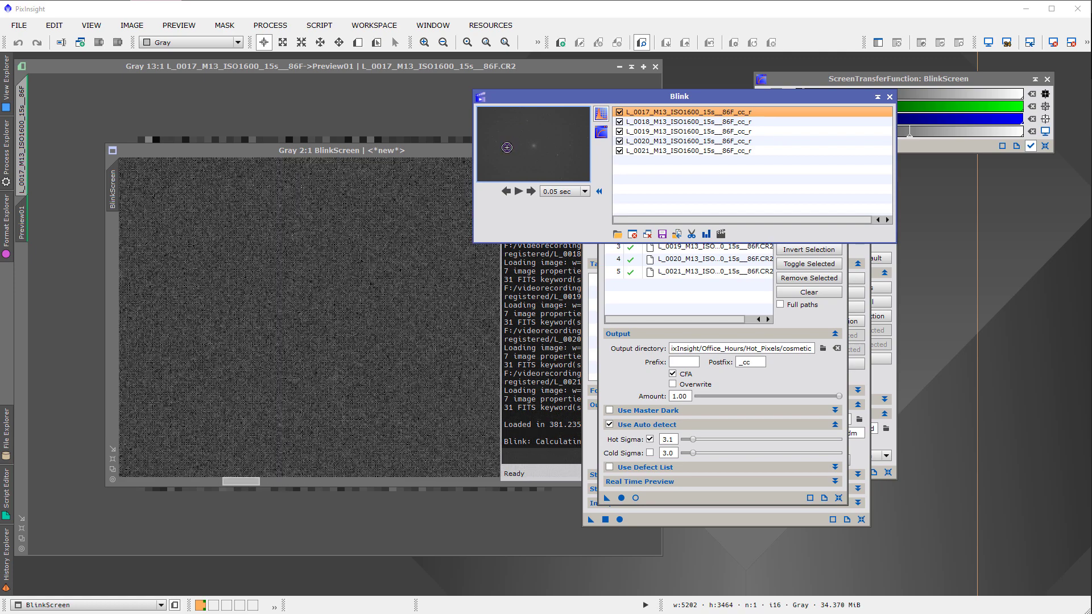
pyautogui.scroll(1, 421, 252)
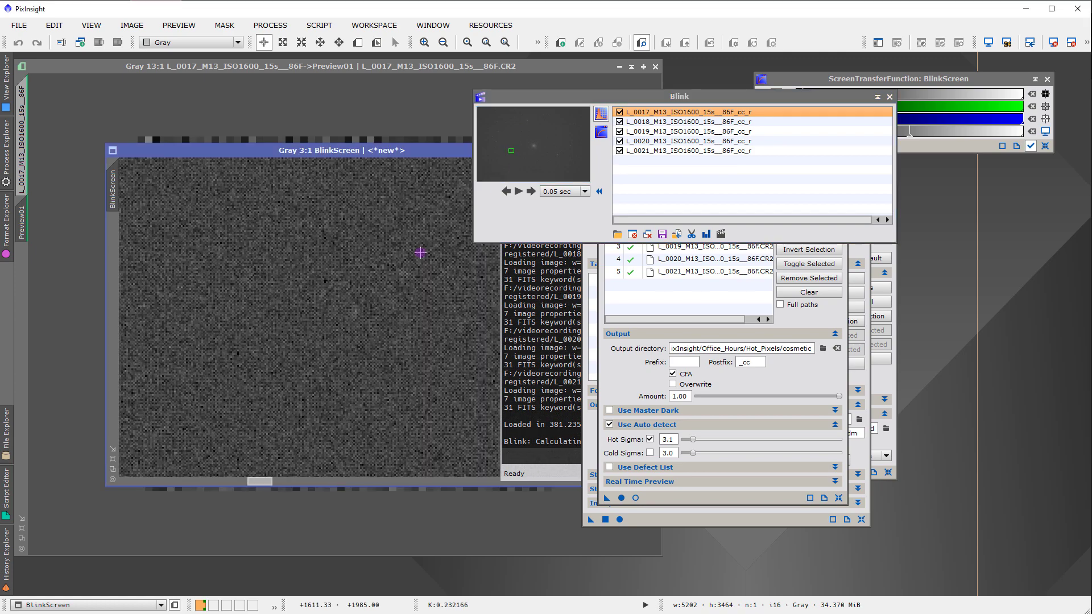
pyautogui.scroll(-2, 420, 253)
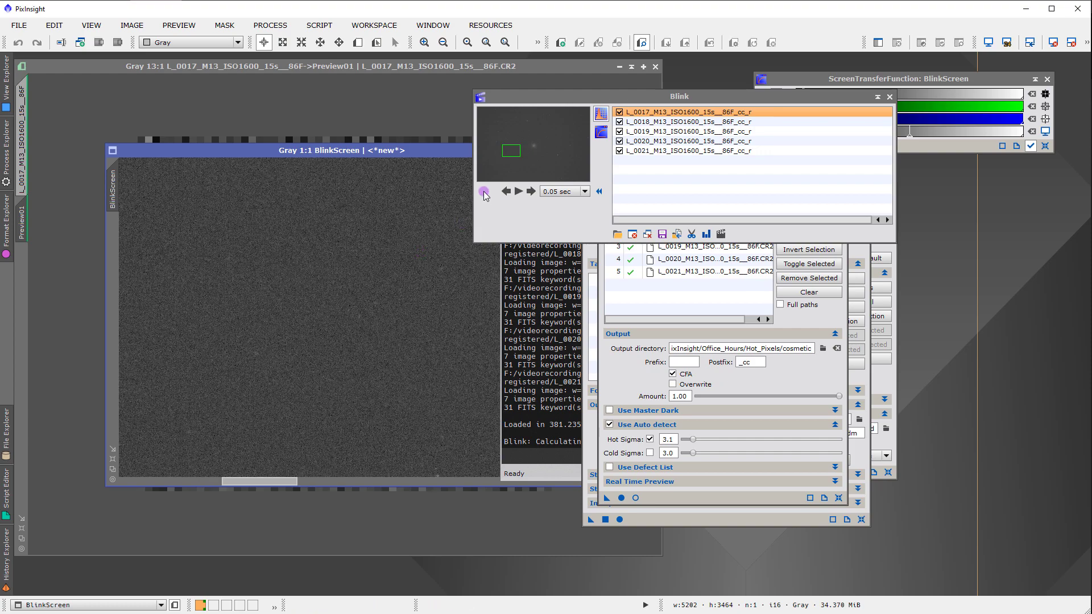
pyautogui.moveTo(507, 152)
pyautogui.mouseDown()
pyautogui.moveTo(505, 137)
pyautogui.moveTo(512, 152)
pyautogui.mouseUp()
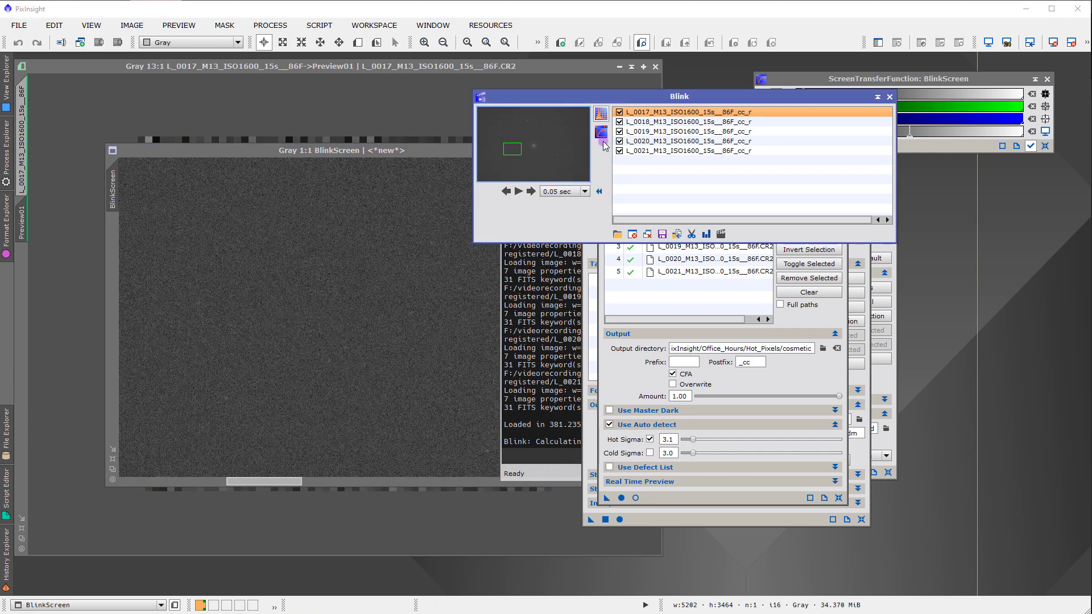
pyautogui.click(601, 114)
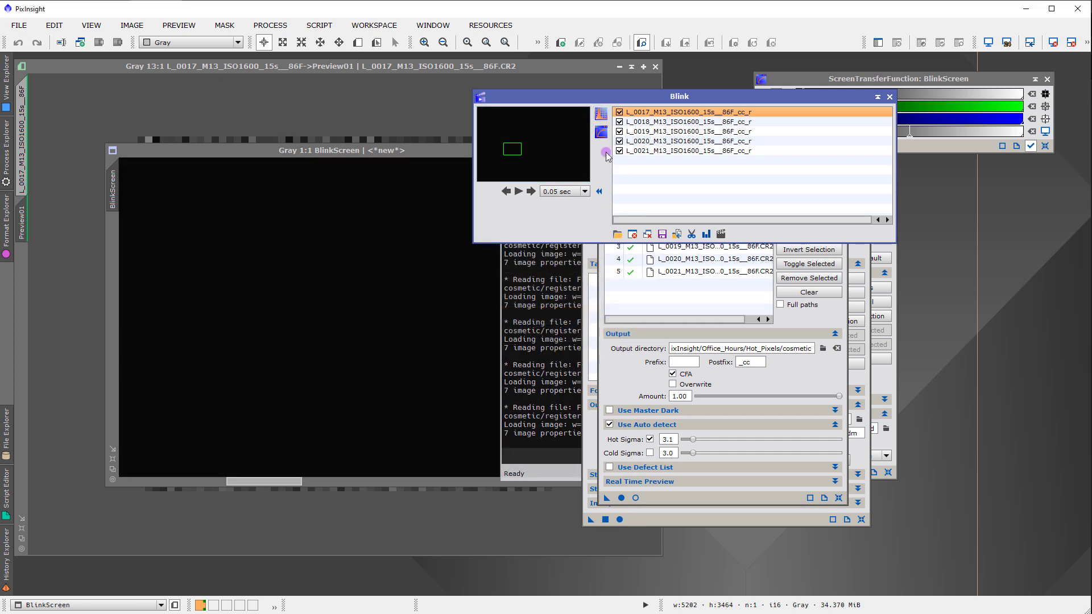
pyautogui.click(600, 132)
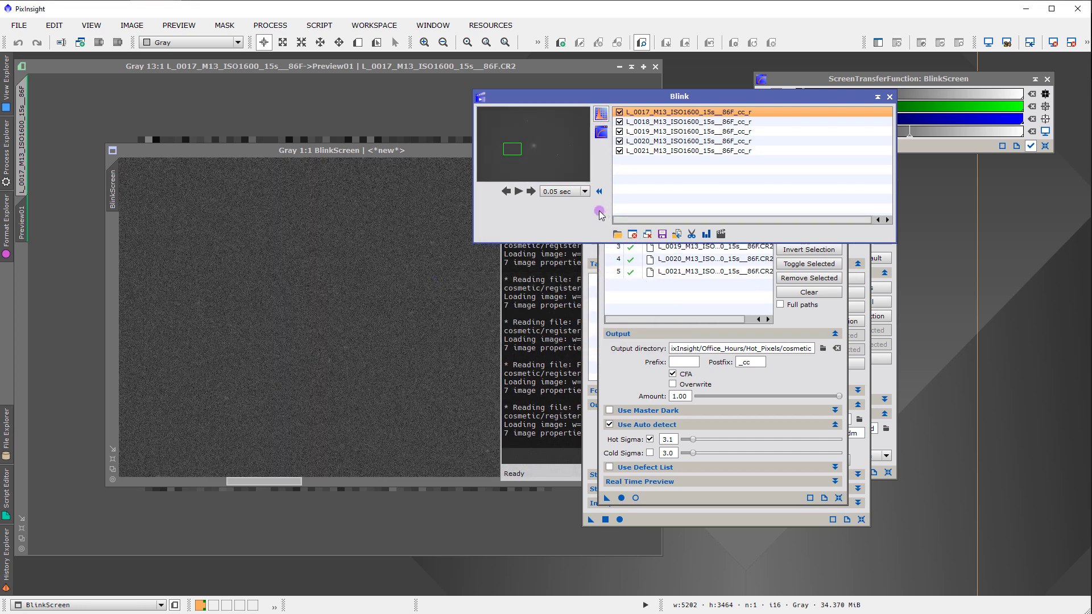
# - Step through the registered frames in Blink and inspect the area around the M13 cluster at 1:1
pyautogui.click(530, 191)
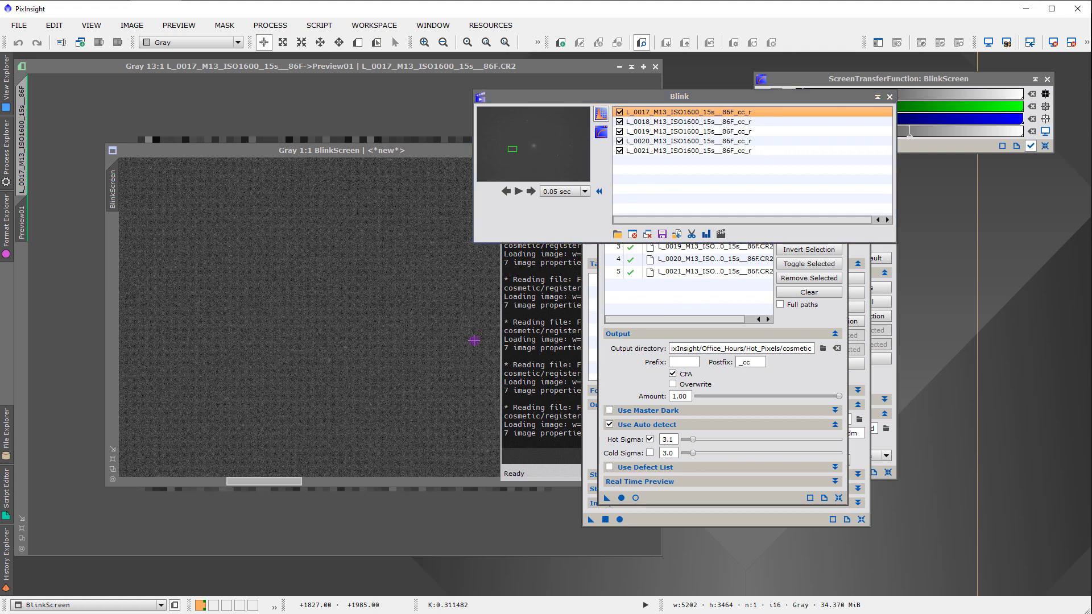
pyautogui.scroll(-2, 474, 341)
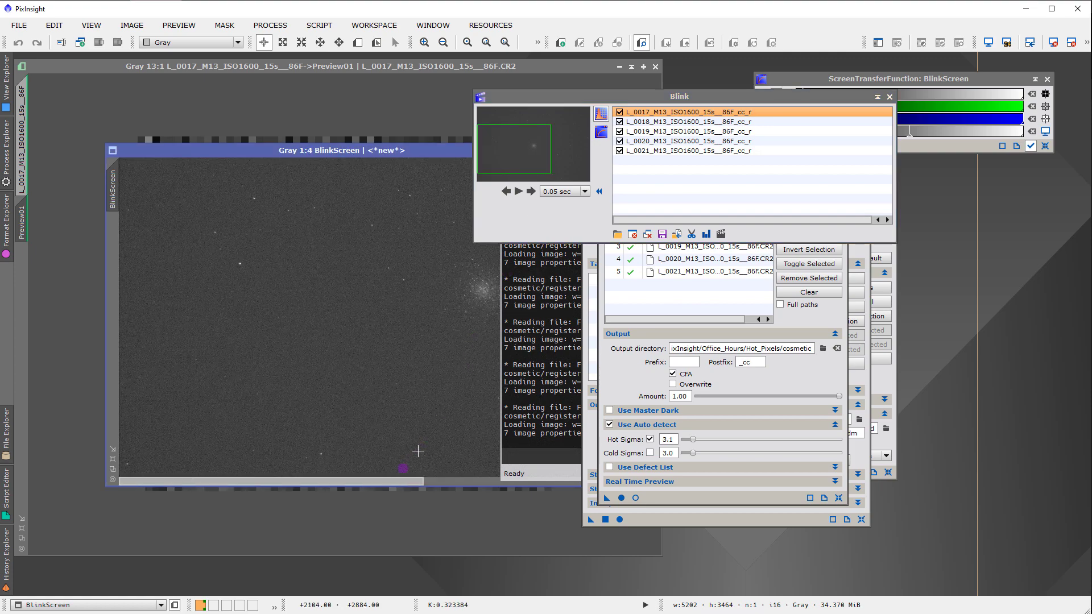
pyautogui.scroll(-1, 438, 487)
pyautogui.scroll(3, 430, 299)
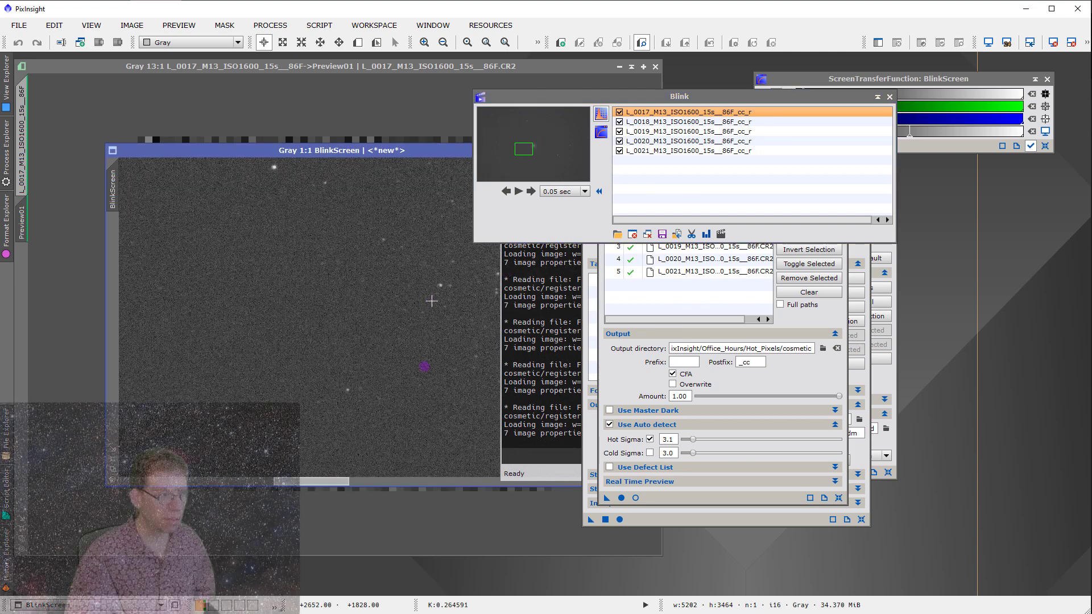
pyautogui.moveTo(354, 490); pyautogui.dragTo(390, 490)
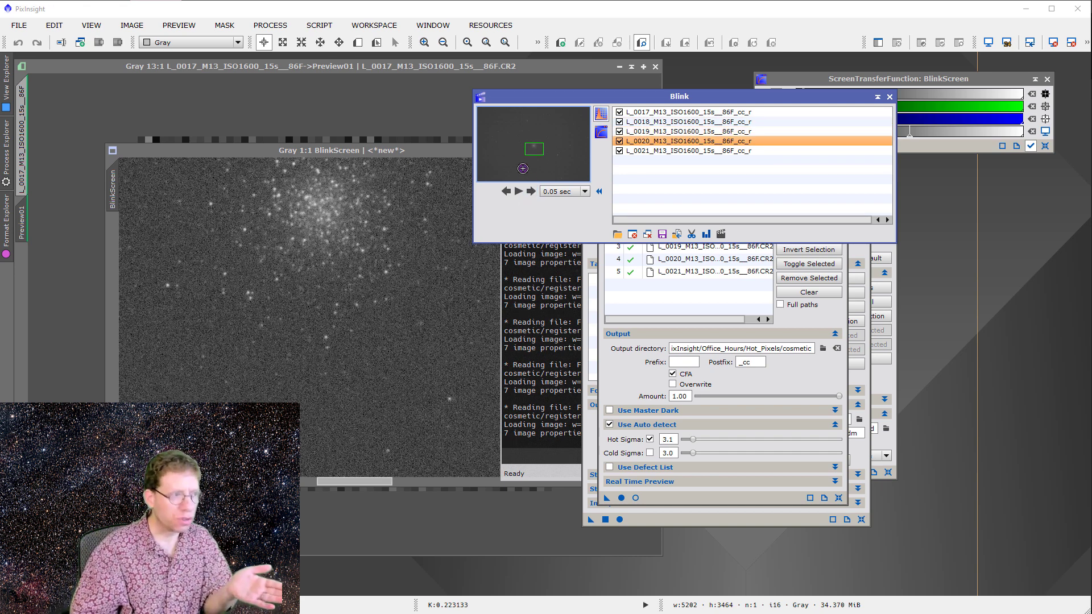
# - Rearrange the Blink, BlinkScreen and Process Console windows so the M13 cluster is centred vertically and unobstructed
pyautogui.moveTo(535, 101); pyautogui.dragTo(615, 106)
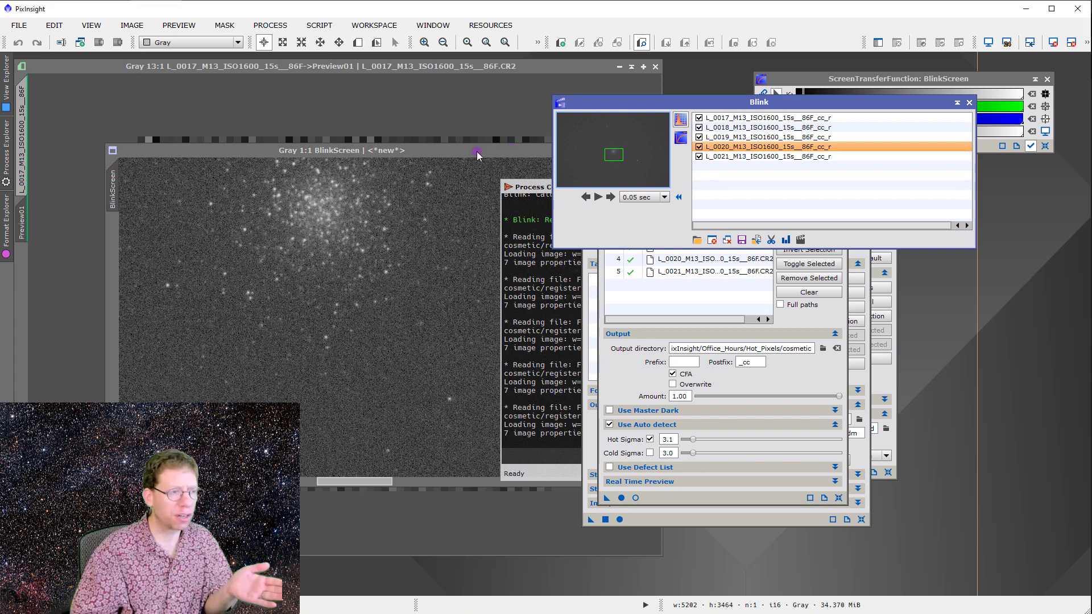
pyautogui.moveTo(515, 150); pyautogui.dragTo(463, 155)
pyautogui.click(533, 194)
pyautogui.moveTo(534, 194); pyautogui.dragTo(738, 273)
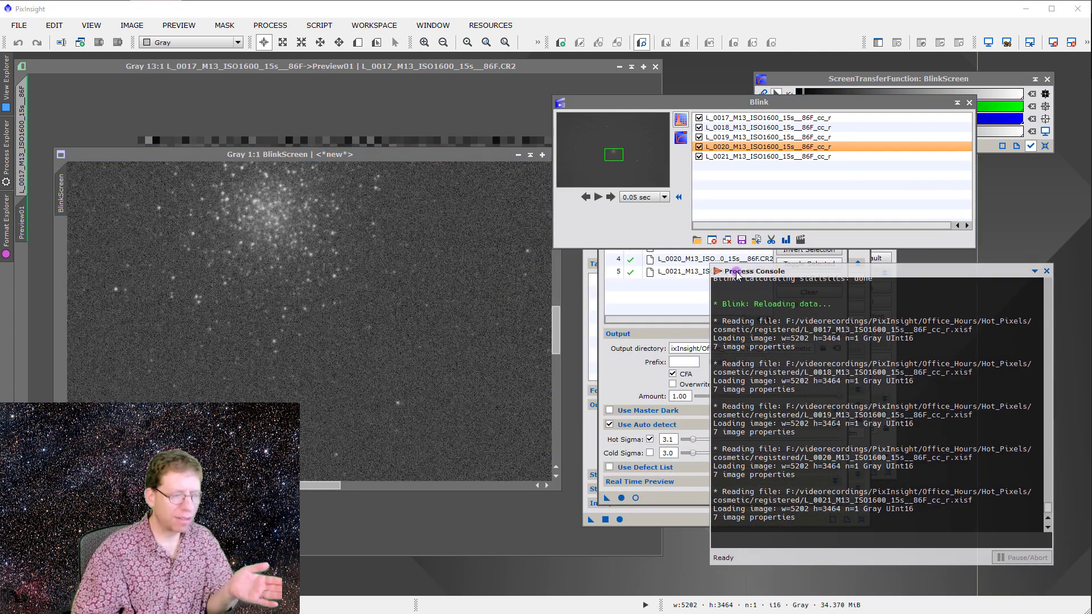
pyautogui.moveTo(554, 349); pyautogui.dragTo(557, 333)
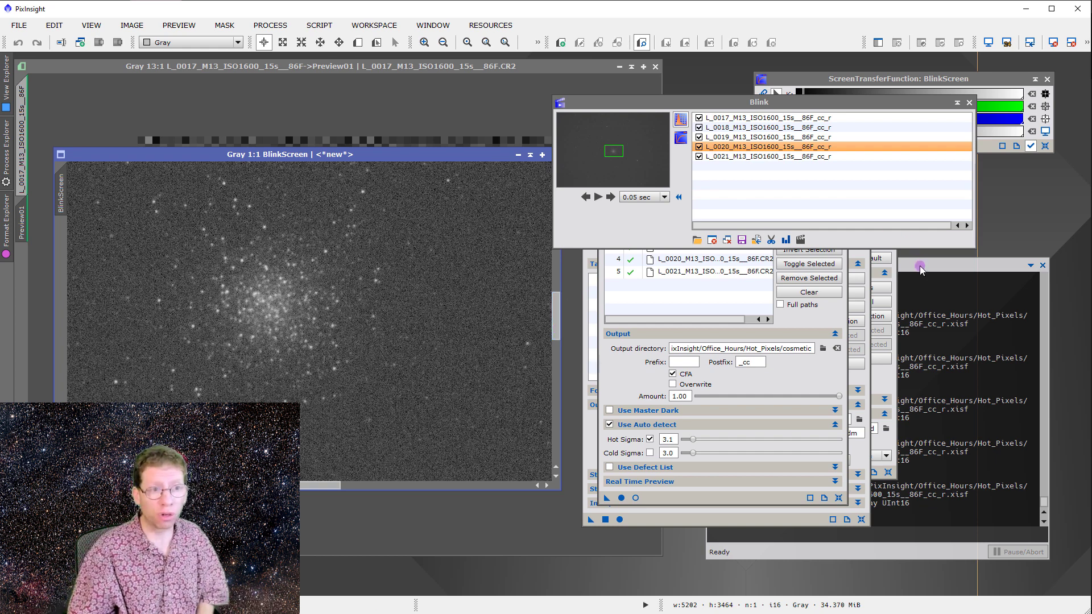
pyautogui.moveTo(914, 266); pyautogui.dragTo(757, 253)
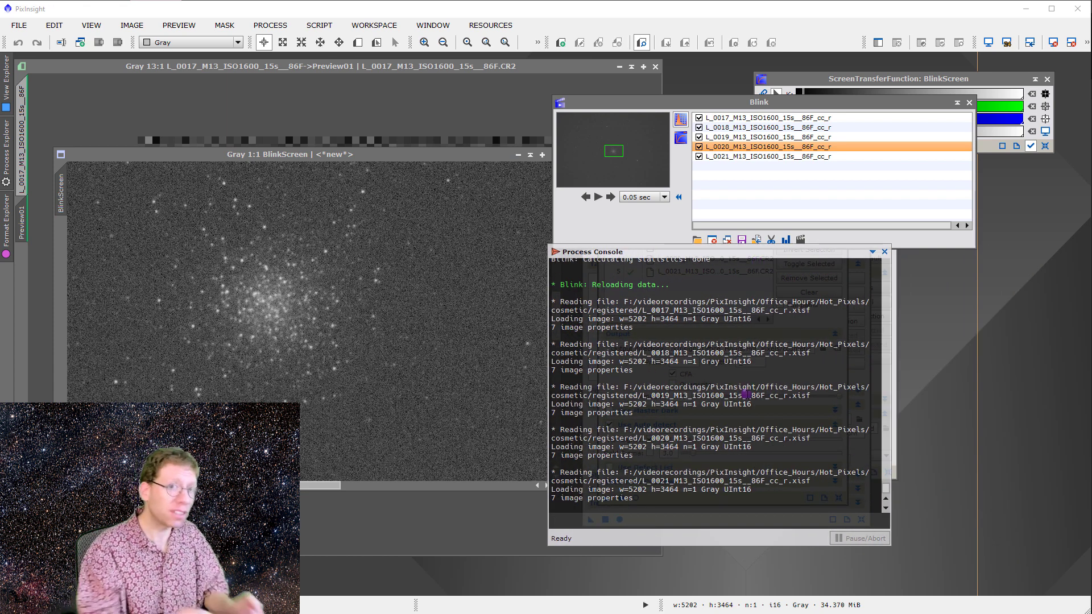